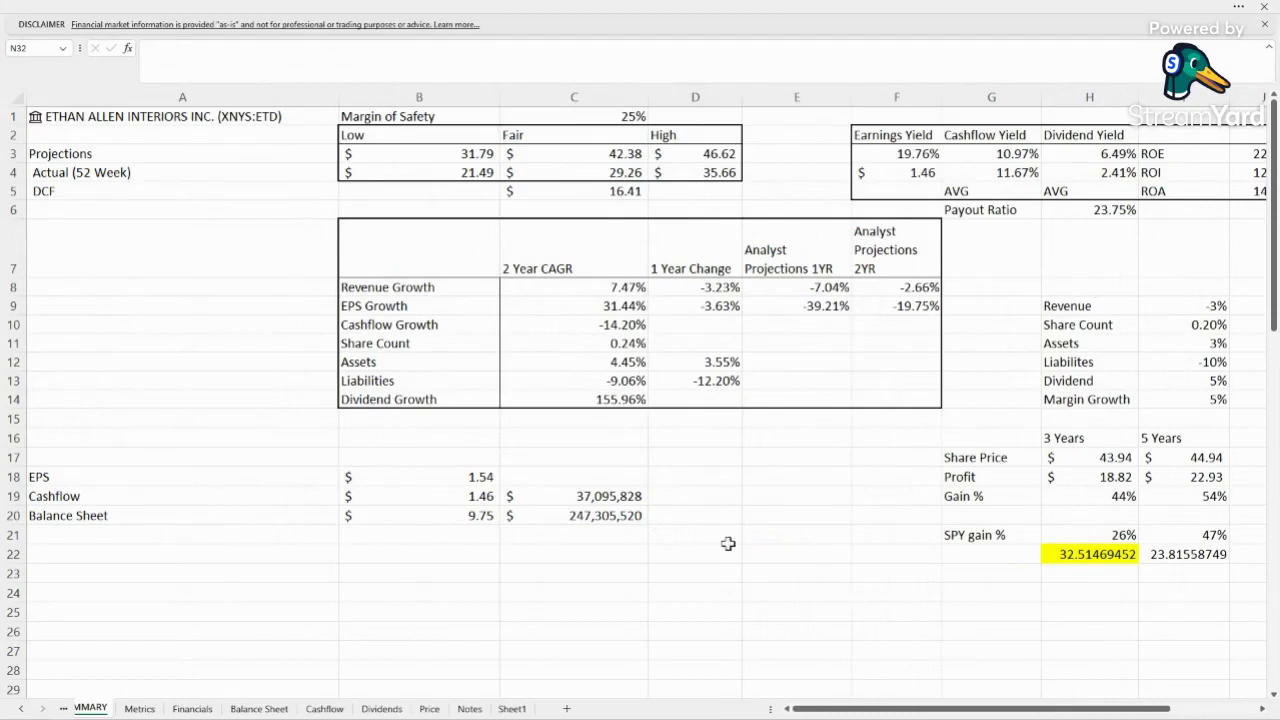
{"action": "left_click", "coordinate": [179, 257]}
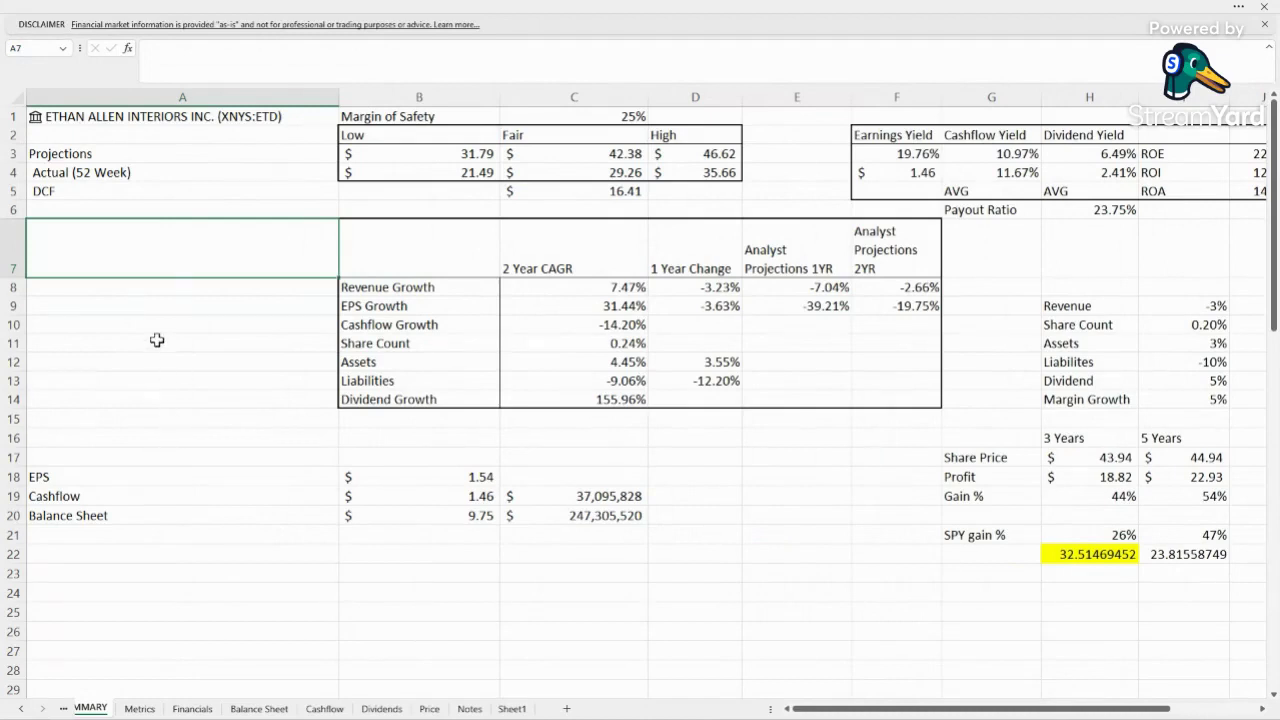
{"action": "left_click", "coordinate": [70, 378]}
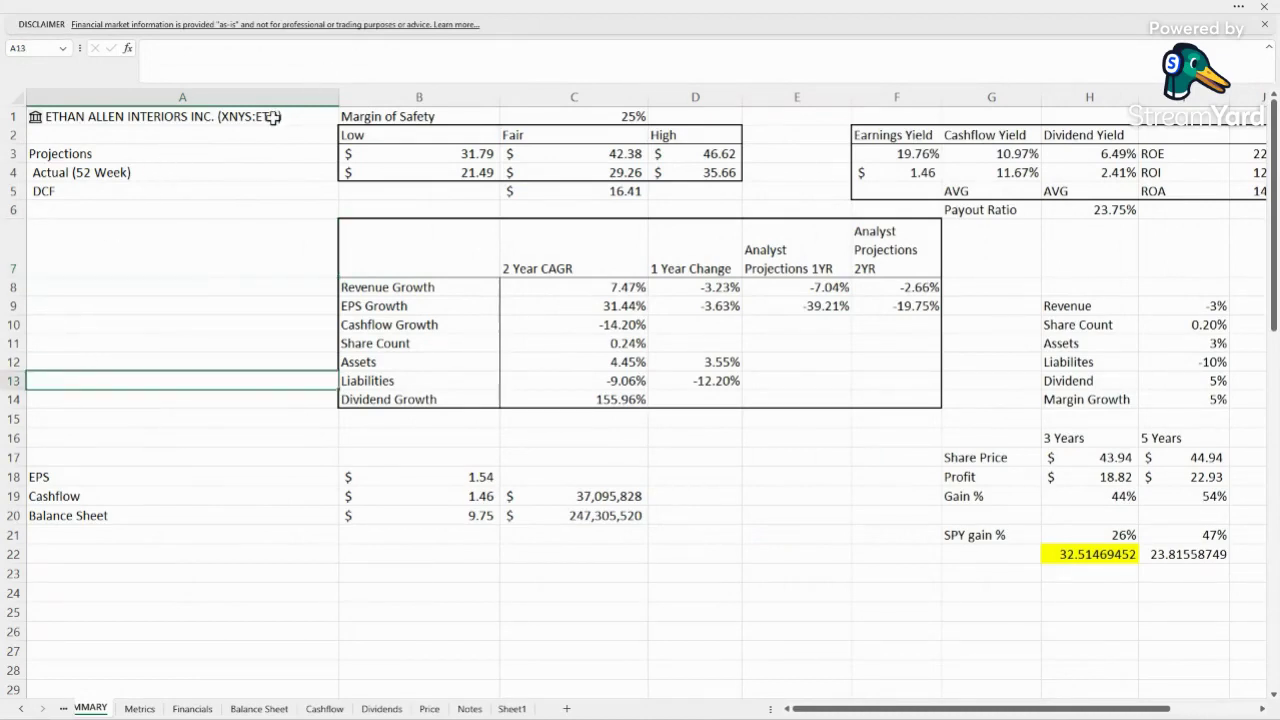
{"action": "left_click", "coordinate": [266, 224]}
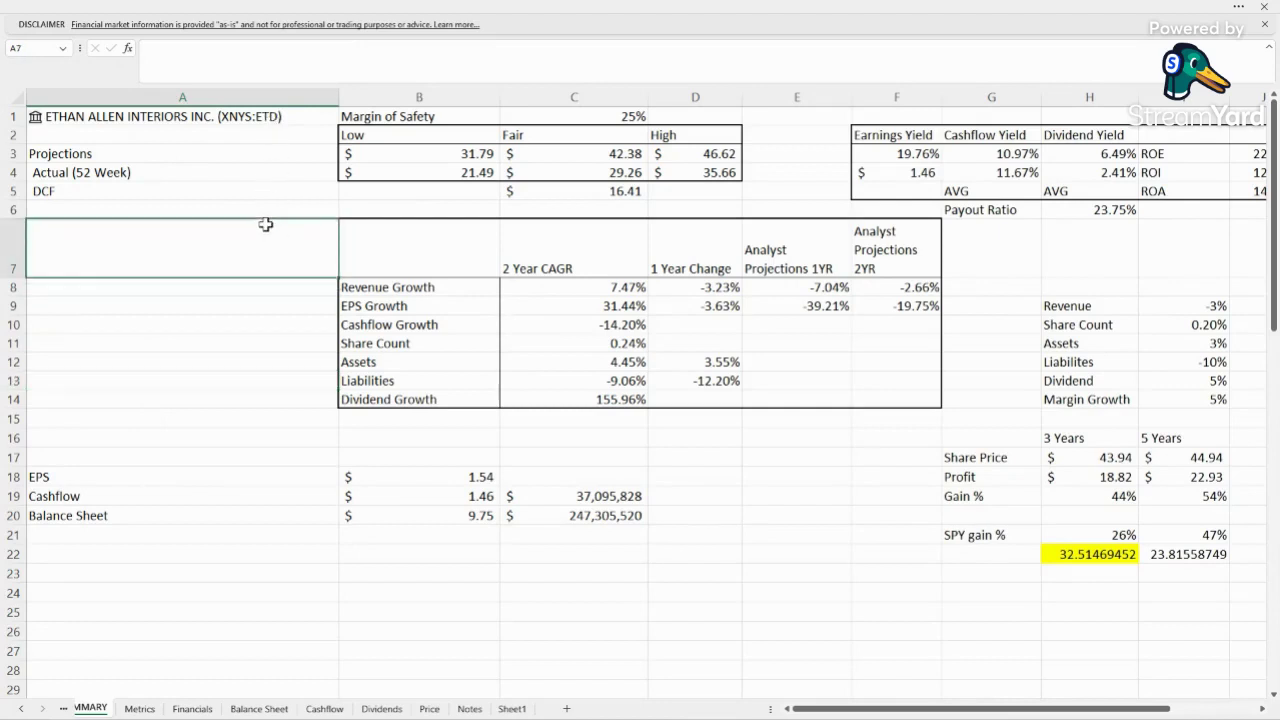
Review the fair and low projected share prices and the DCF value on the SUMMARY sheet, including their formulas.
{"action": "left_click", "coordinate": [612, 152]}
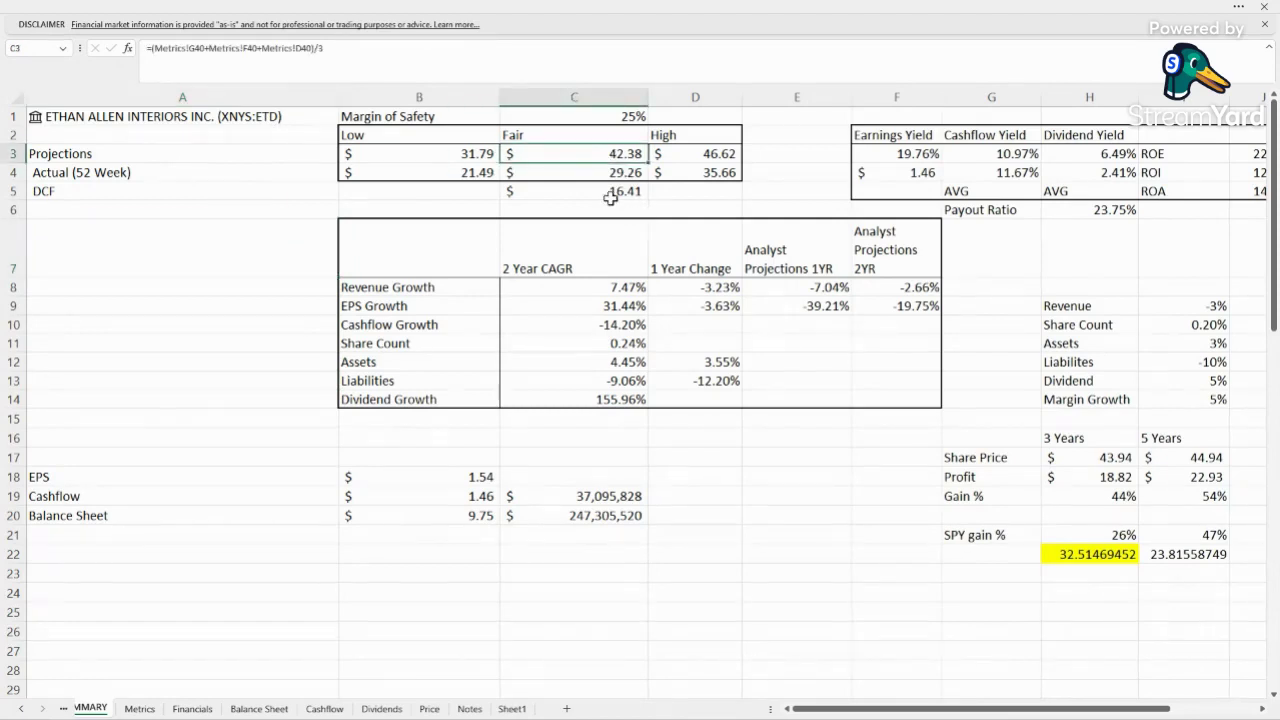
{"action": "left_click", "coordinate": [481, 156]}
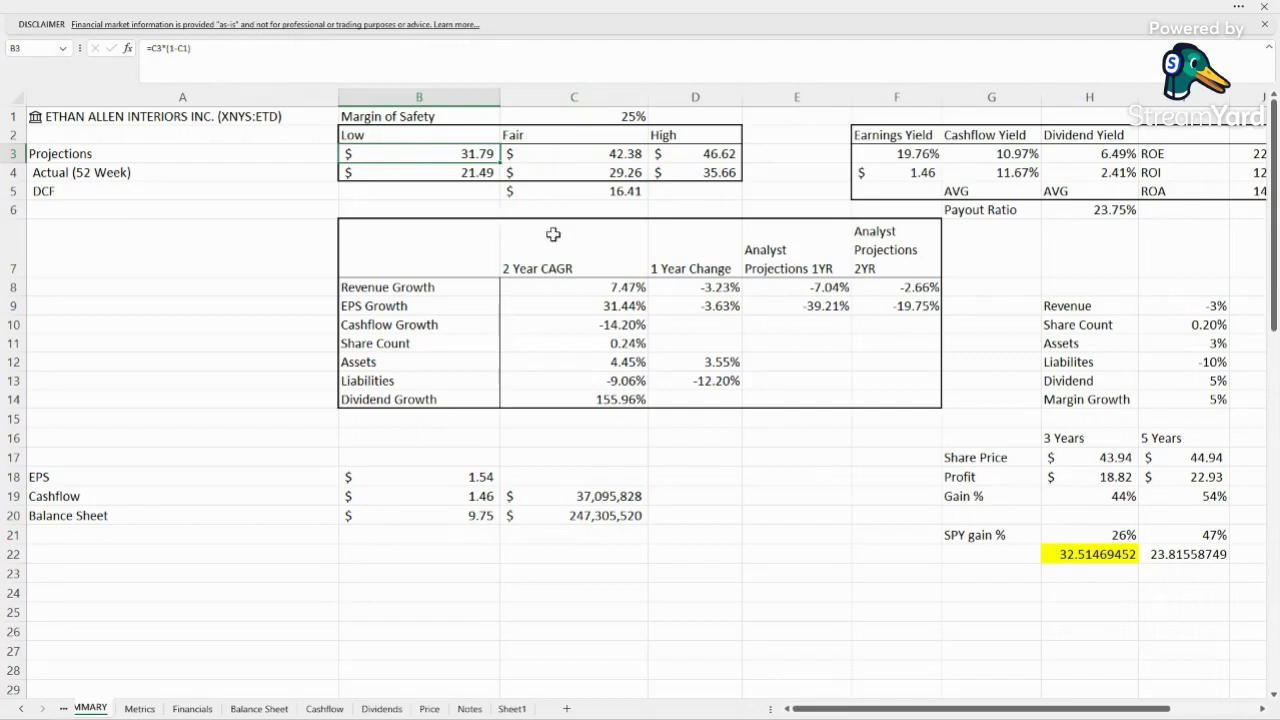
{"action": "left_click", "coordinate": [627, 190]}
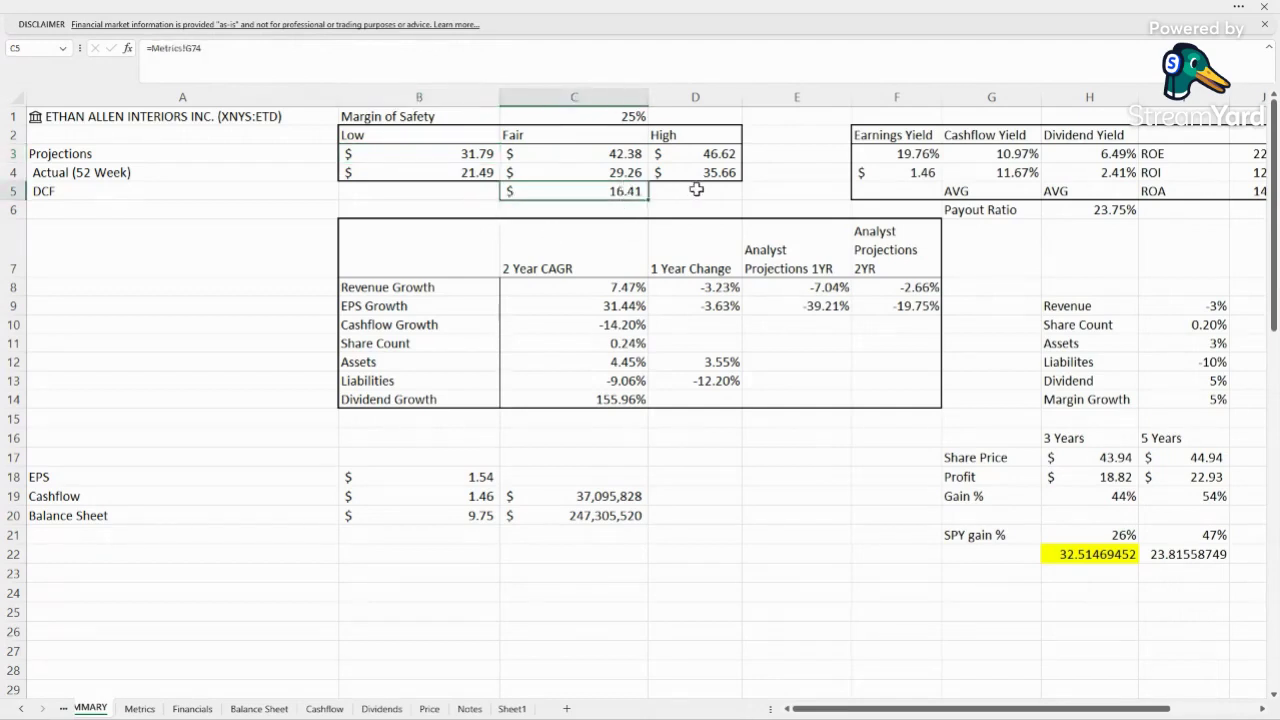
{"action": "left_click", "coordinate": [696, 190]}
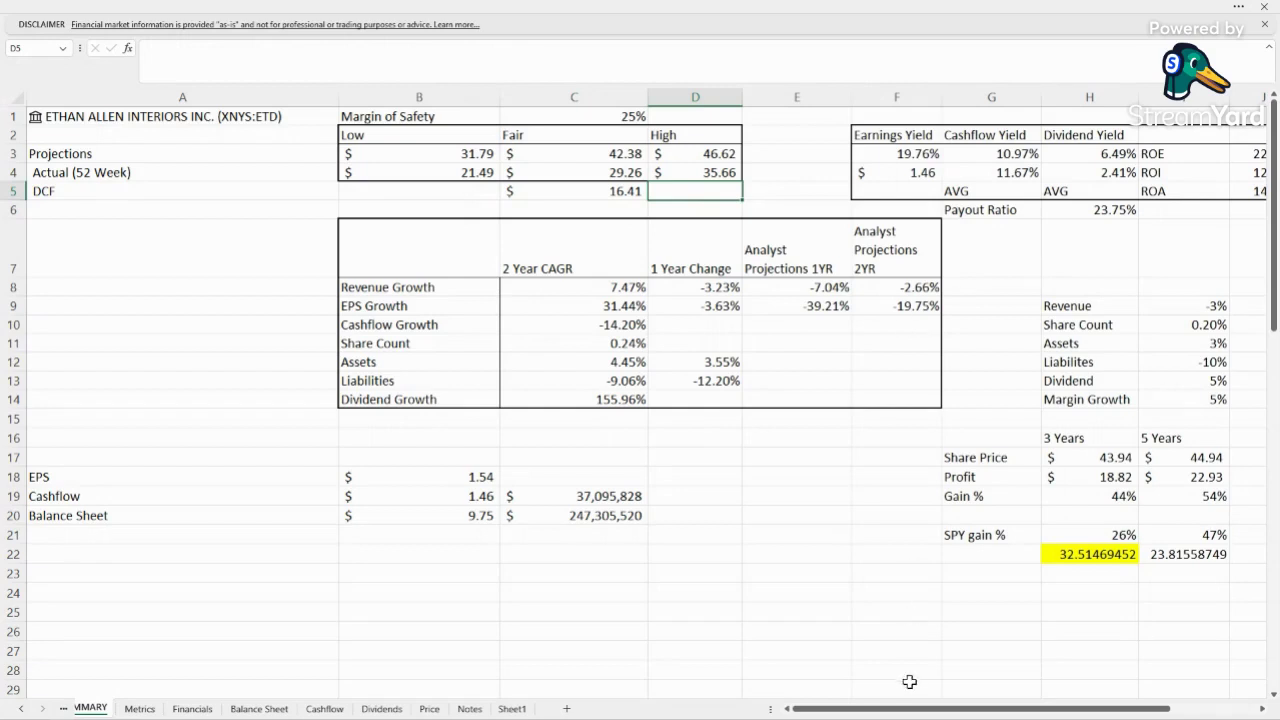
Check the two earnings yield cells F3 and F4, and consult the yearly earnings yields on the Metrics sheet.
{"action": "left_click_drag", "start_coordinate": [913, 708], "coordinate": [971, 708]}
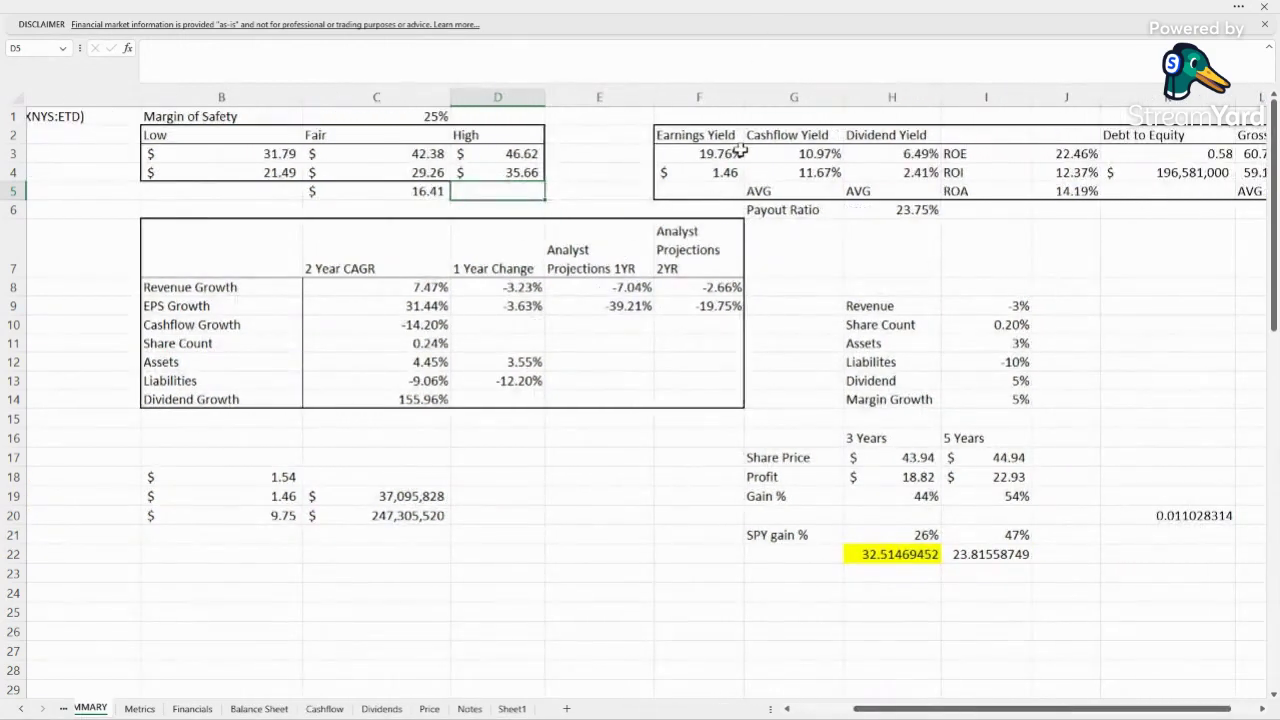
{"action": "left_click", "coordinate": [697, 153]}
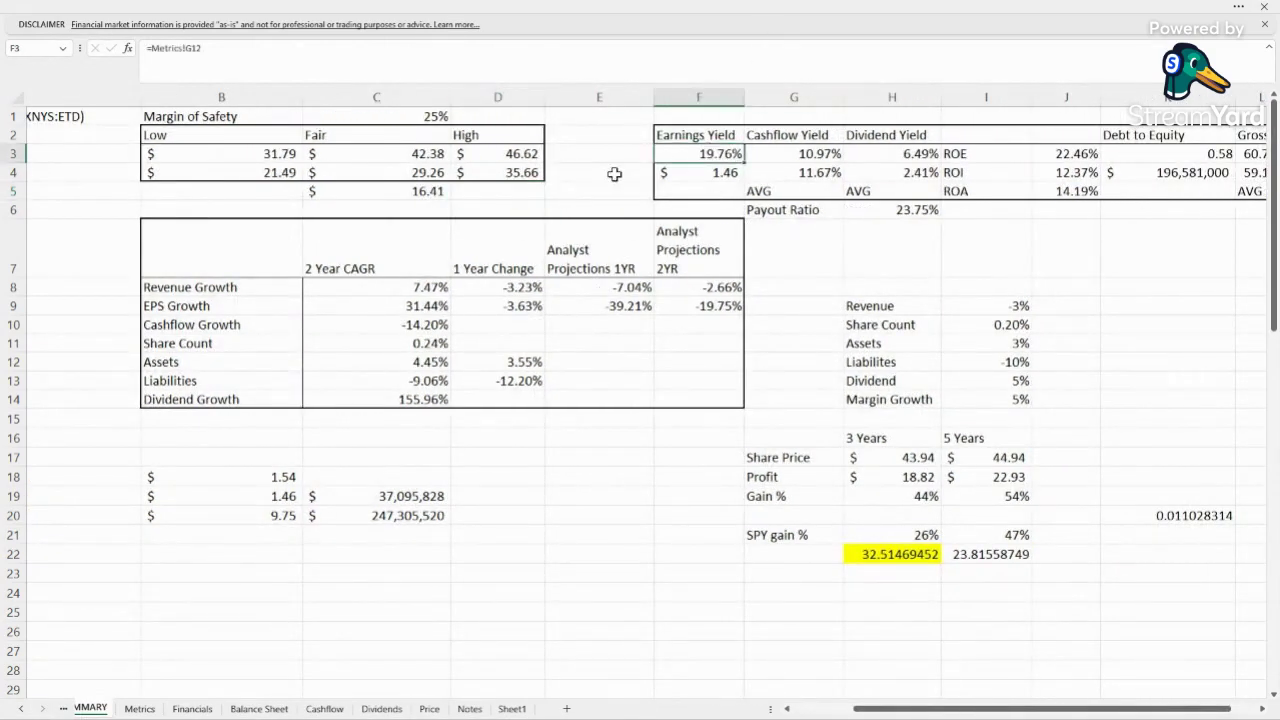
{"action": "double_click", "coordinate": [703, 174]}
{"action": "key", "text": "Return"}
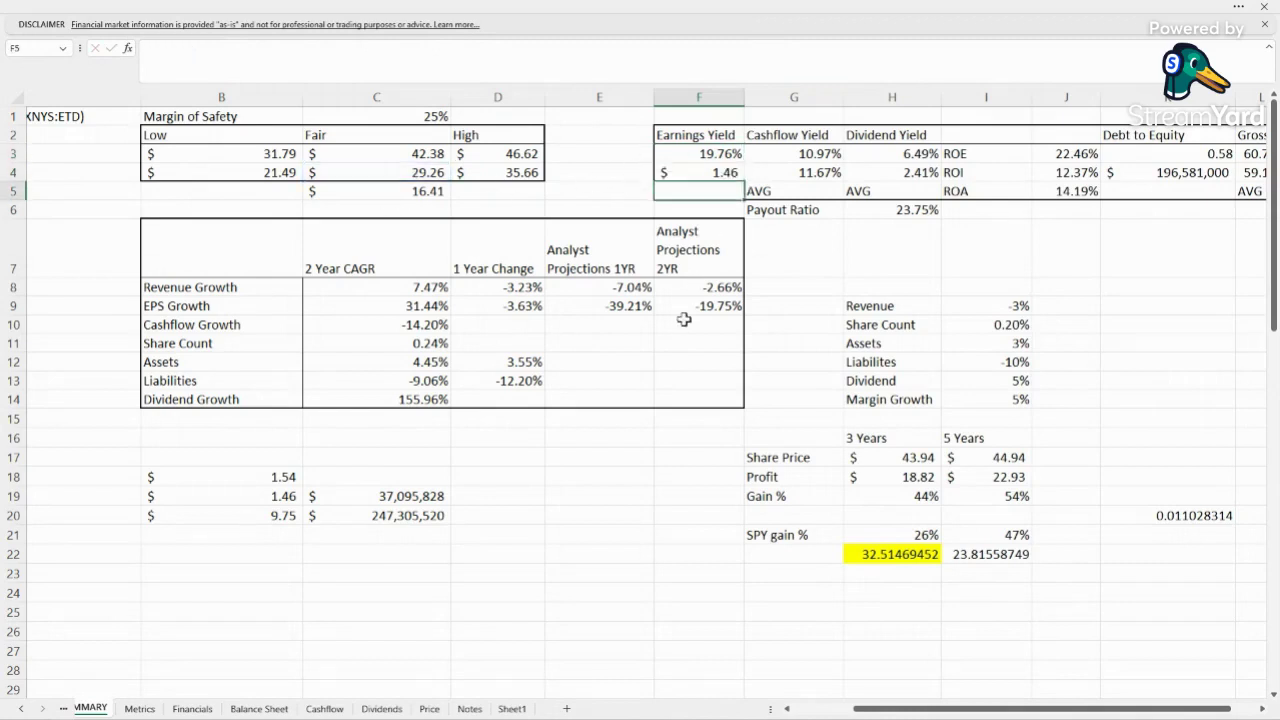
{"action": "left_click", "coordinate": [140, 708]}
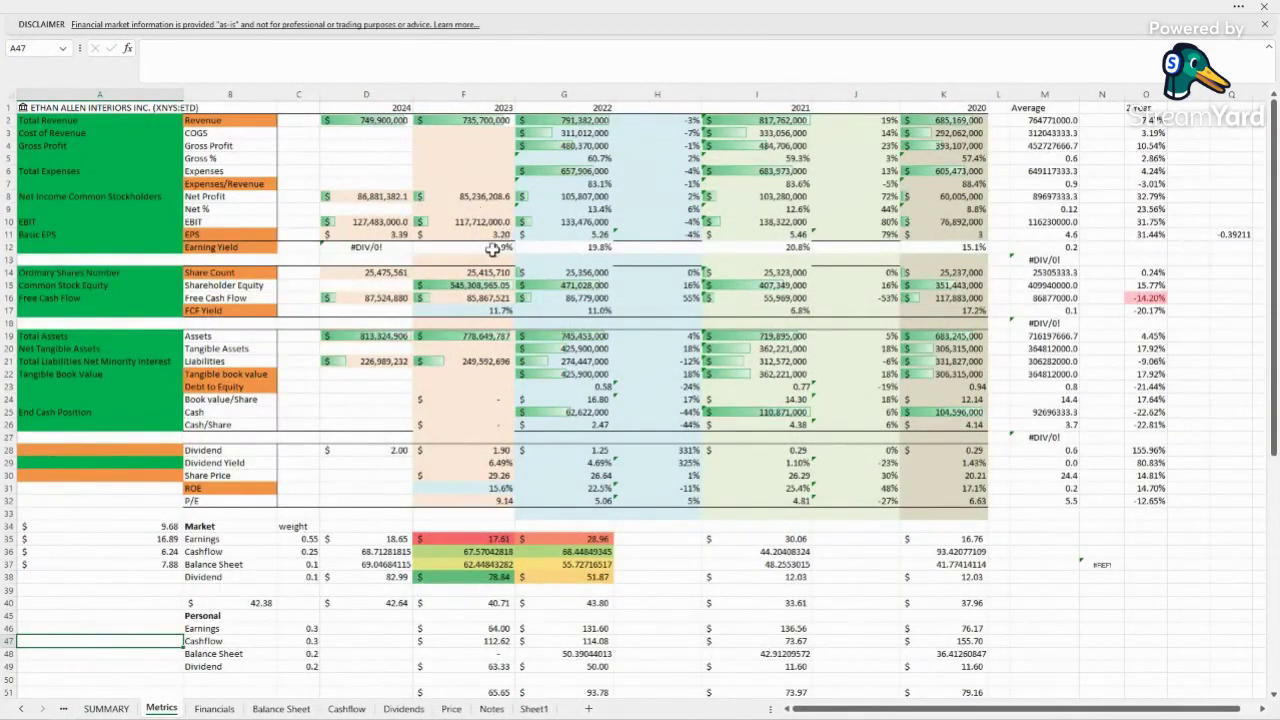
Examine the SUMMARY sheet's cashflow yield and two-year cashflow growth, and trace them to the 2020 and 2021 free cash flow on Metrics.
{"action": "left_click", "coordinate": [105, 708]}
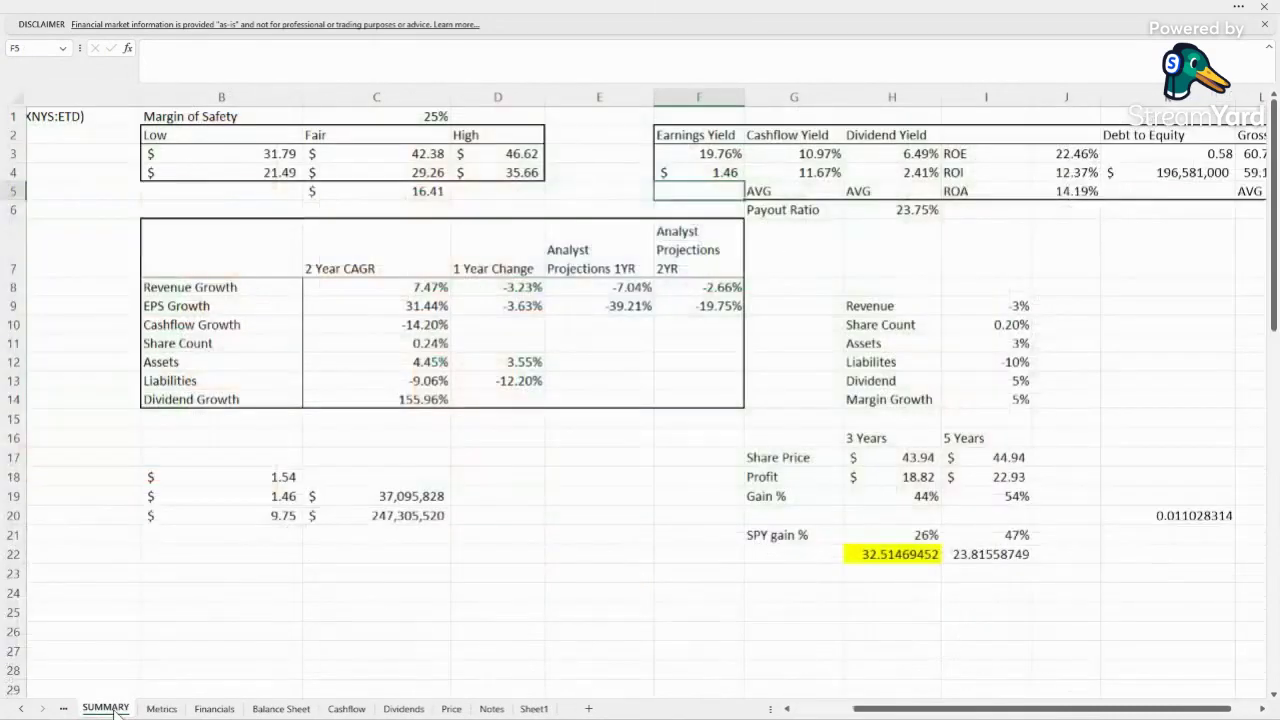
{"action": "left_click", "coordinate": [813, 153]}
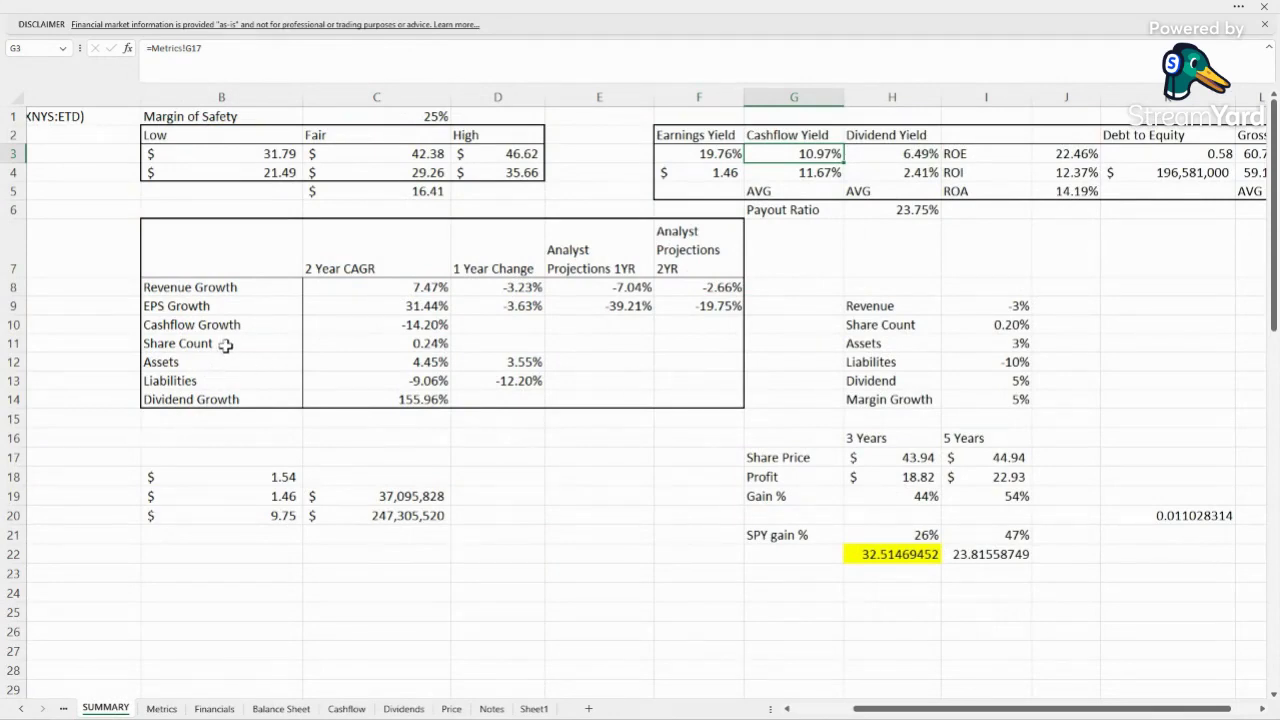
{"action": "double_click", "coordinate": [397, 330]}
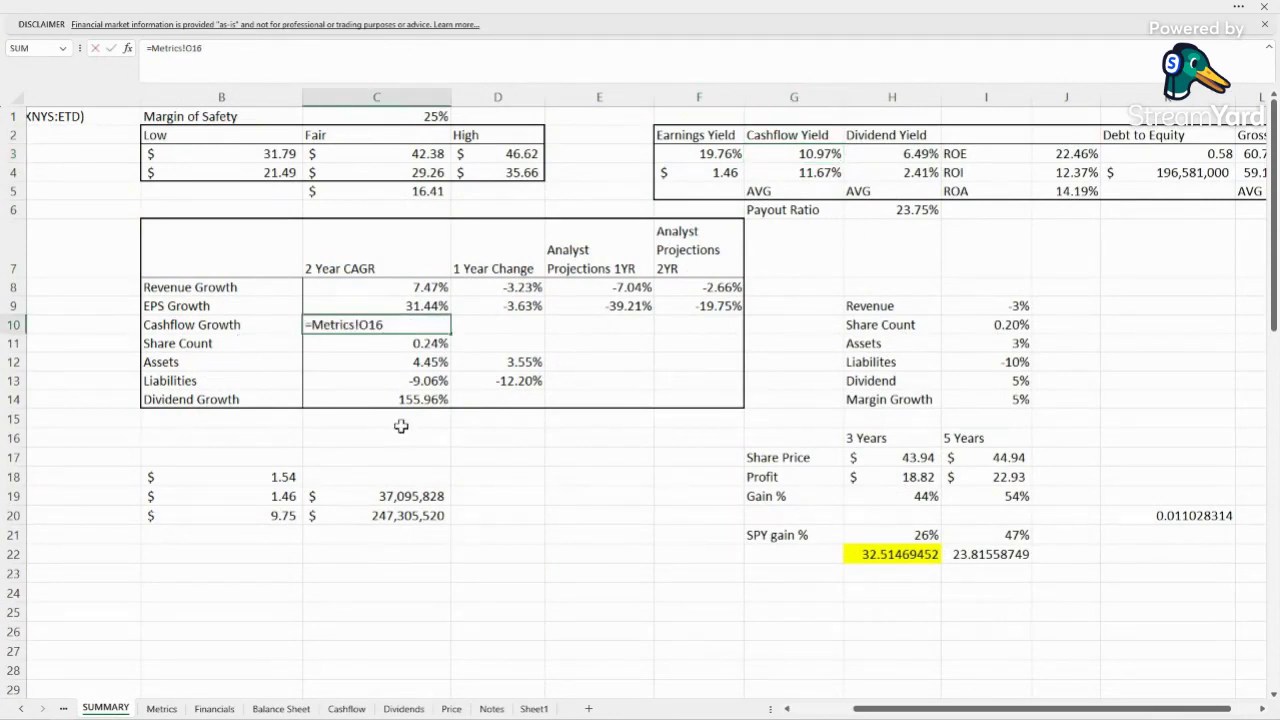
{"action": "key", "text": "Return"}
{"action": "left_click", "coordinate": [161, 708]}
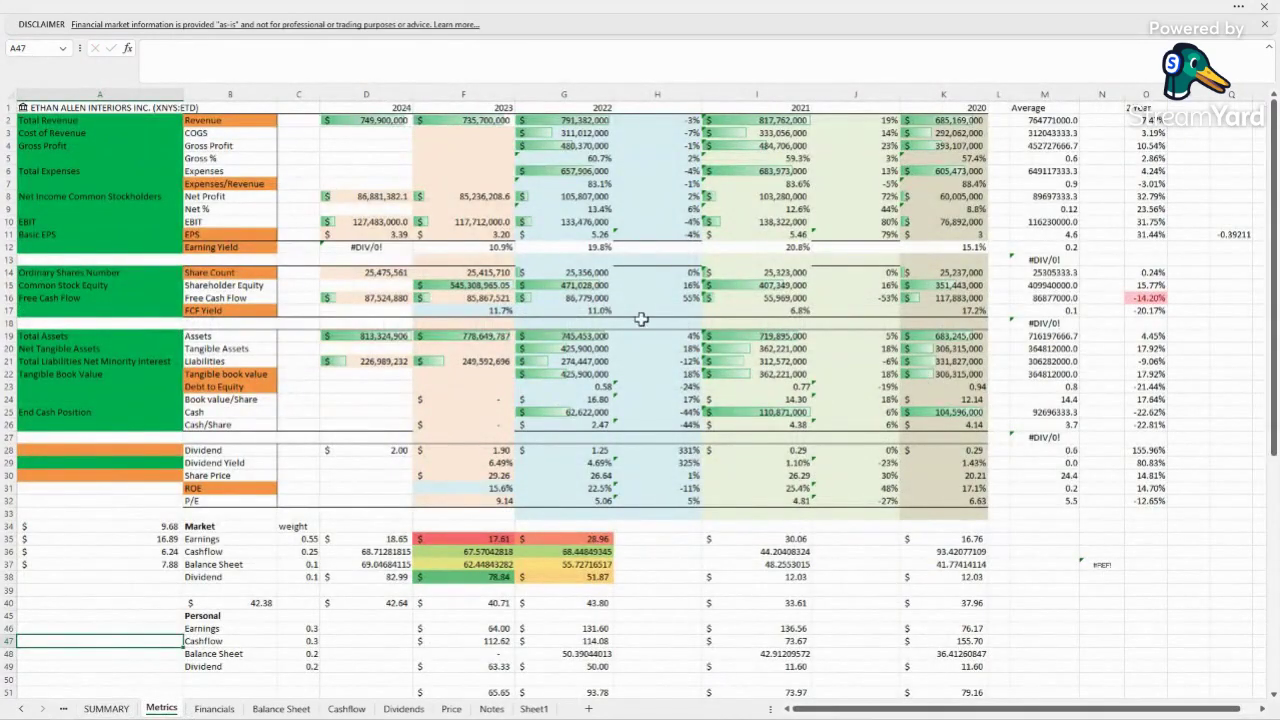
{"action": "left_click", "coordinate": [8, 297]}
{"action": "left_click", "coordinate": [945, 298]}
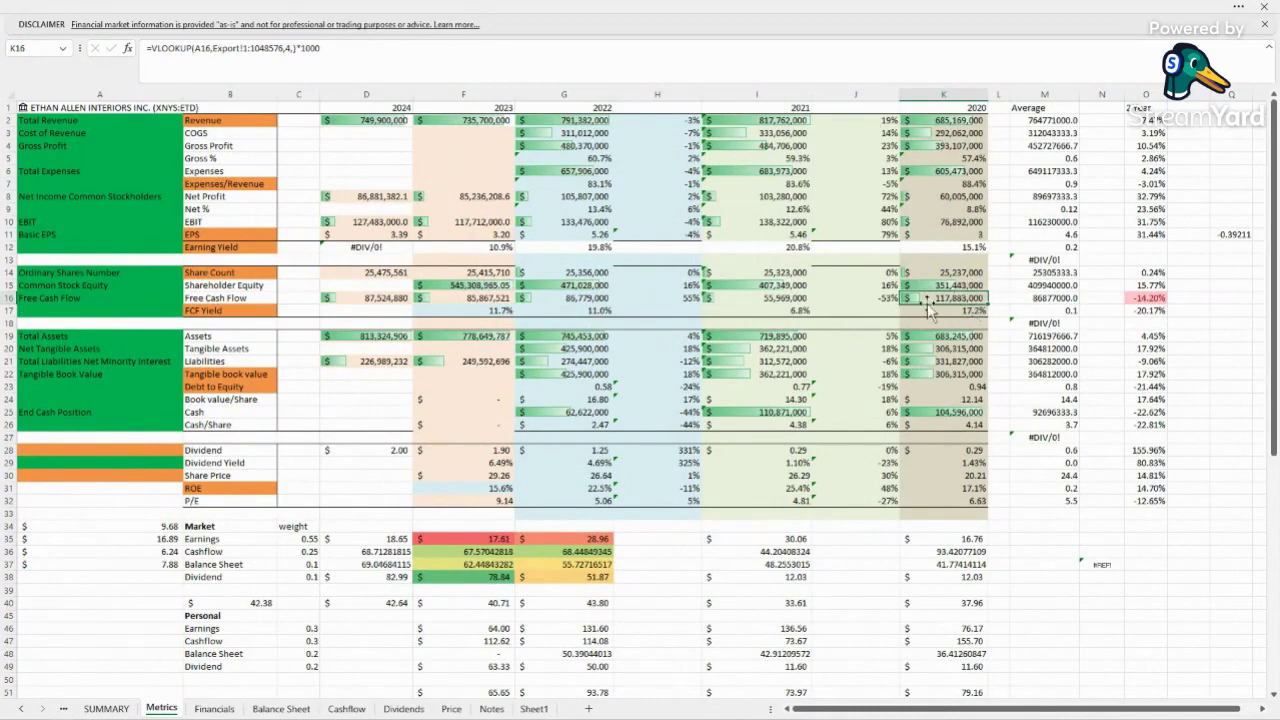
{"action": "double_click", "coordinate": [779, 299]}
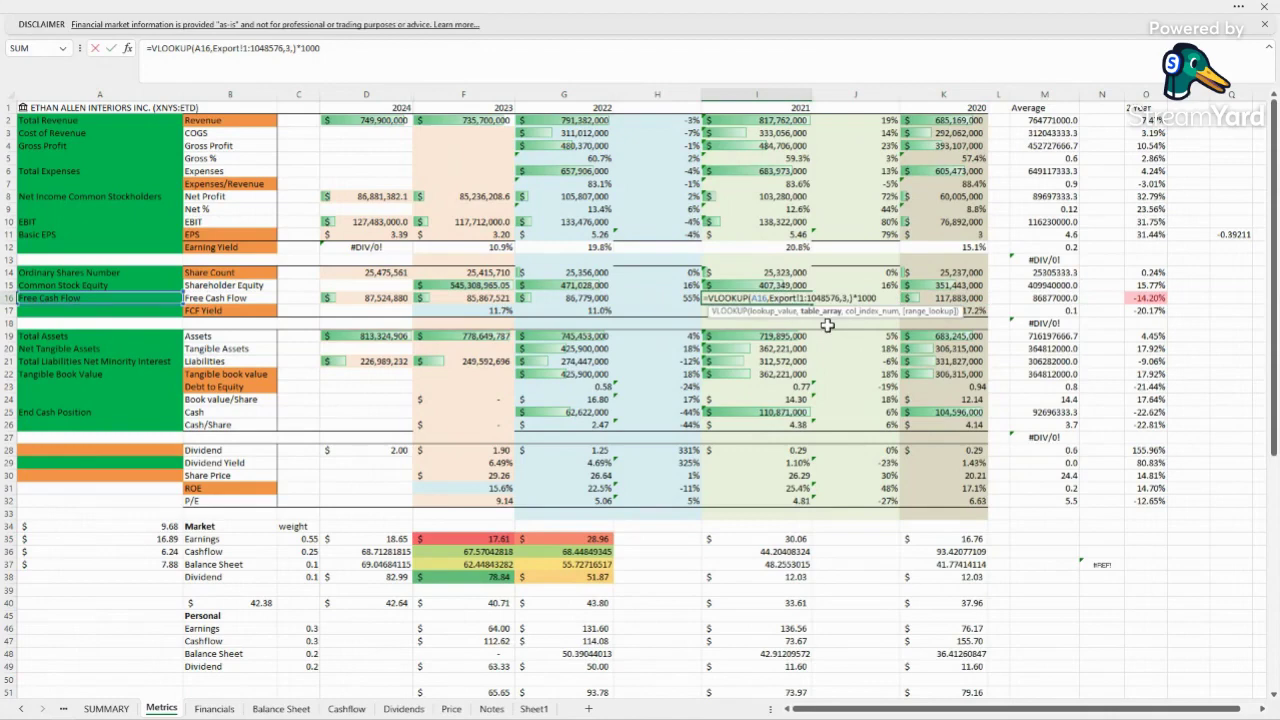
{"action": "key", "text": "Return"}
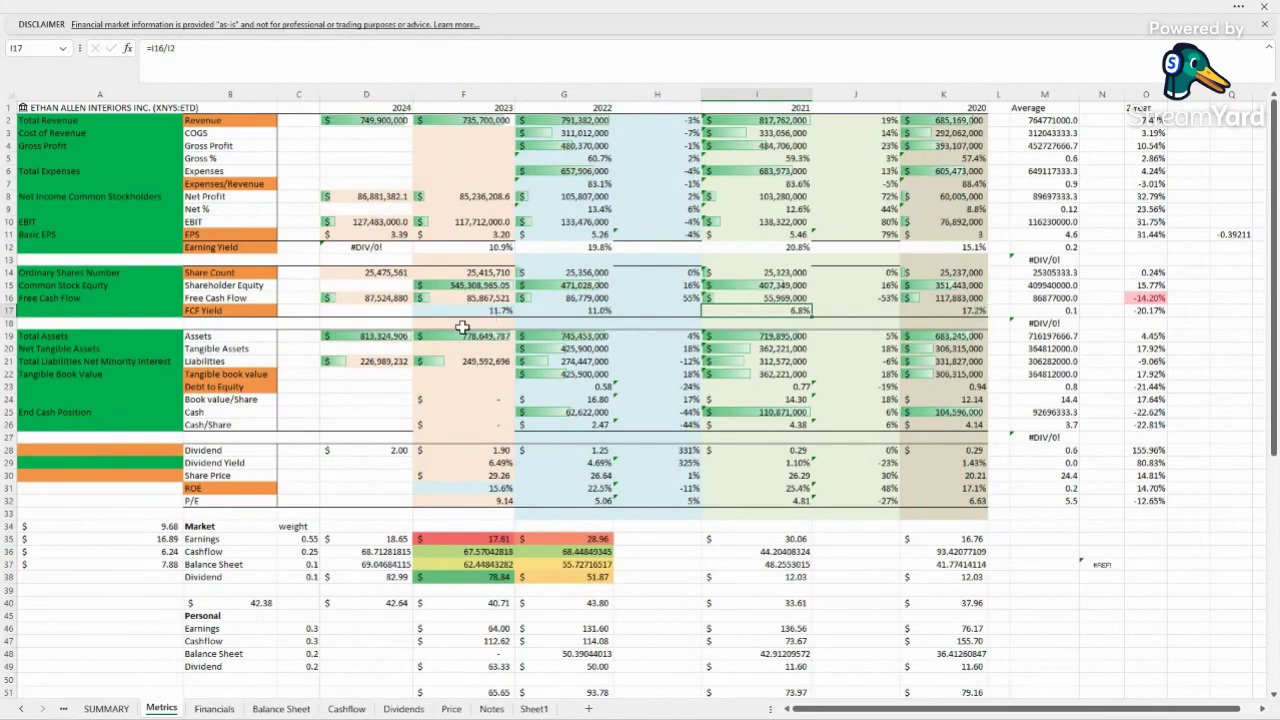
Review the dividend yield, payout ratio and two-year dividend growth on the SUMMARY sheet.
{"action": "left_click", "coordinate": [106, 708]}
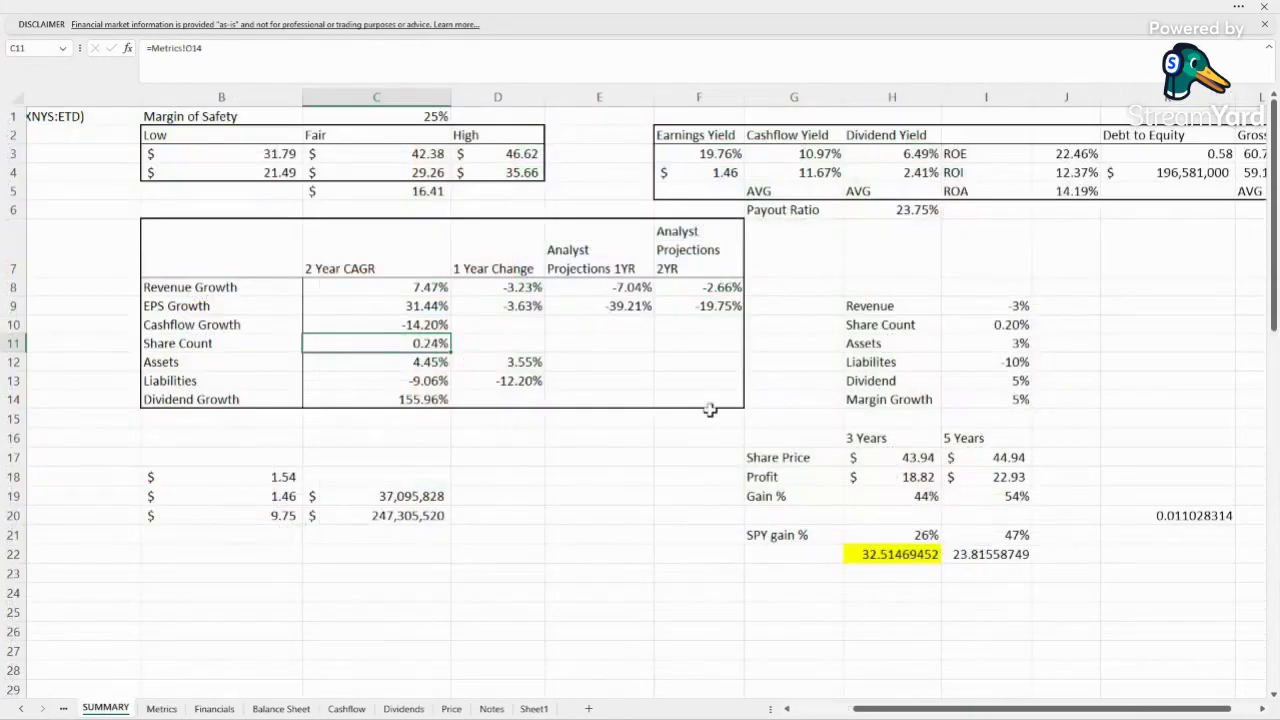
{"action": "left_click", "coordinate": [1054, 254]}
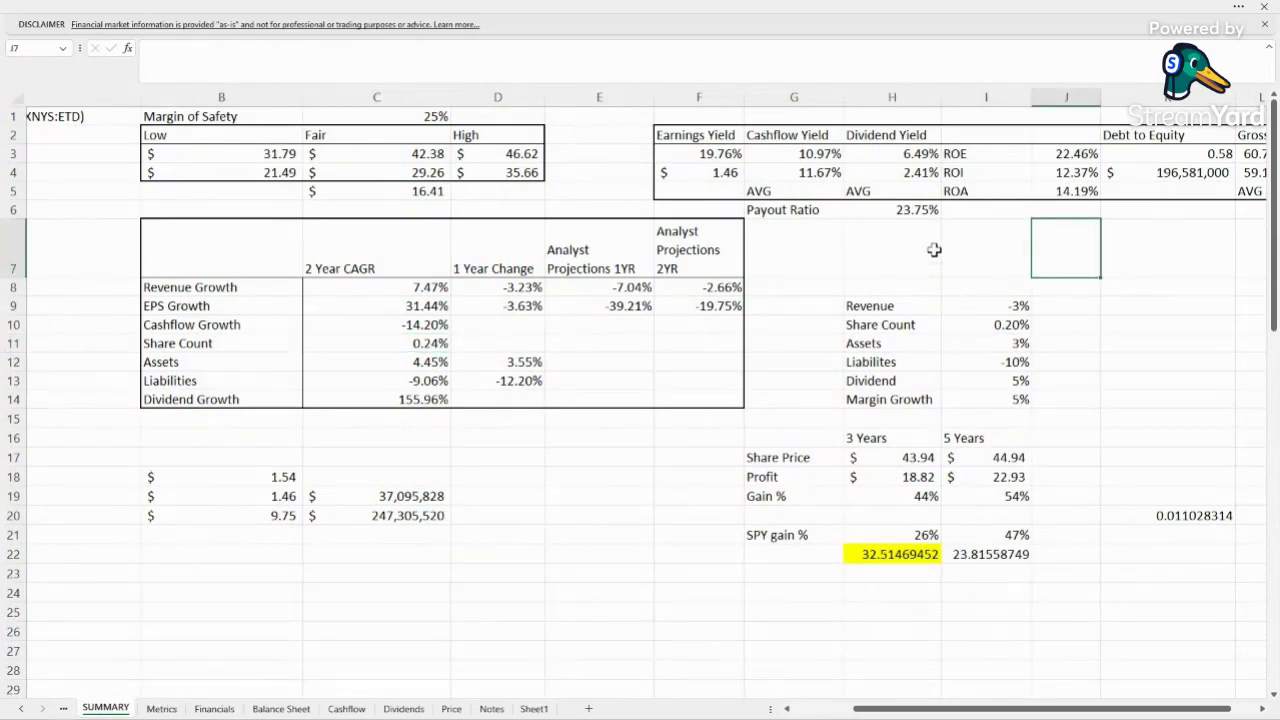
{"action": "left_click", "coordinate": [905, 155]}
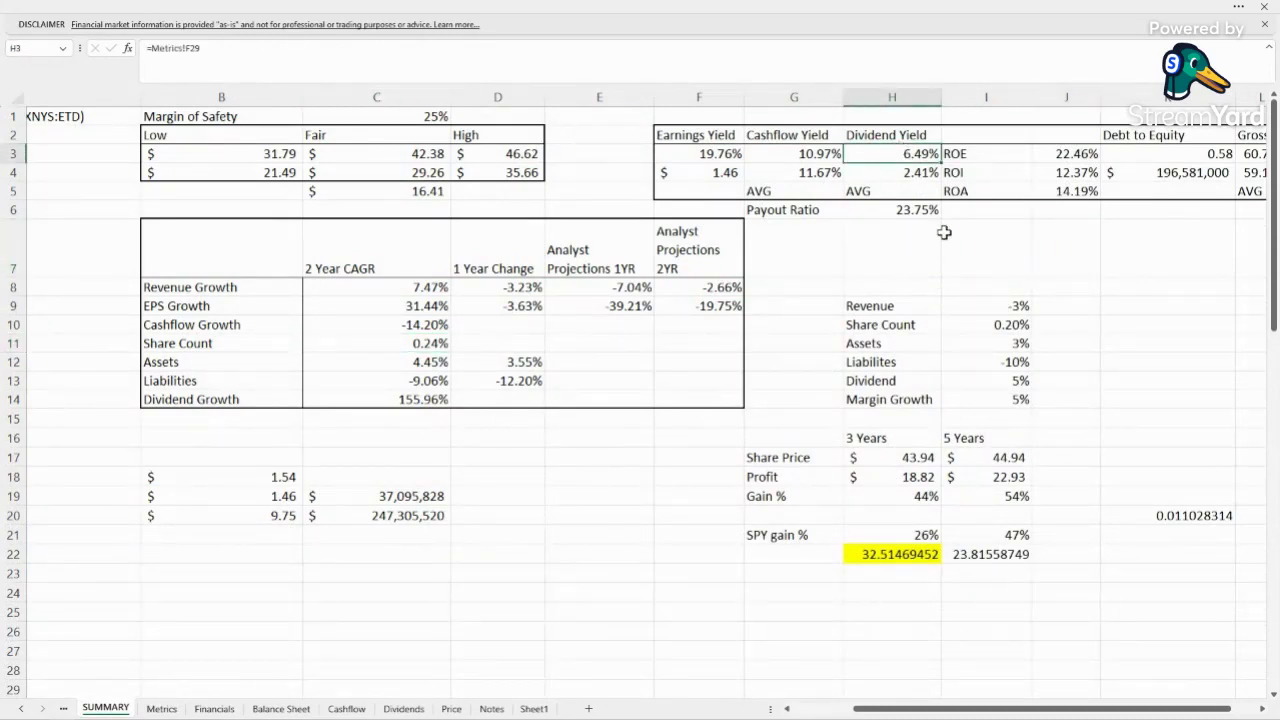
{"action": "left_click", "coordinate": [879, 206]}
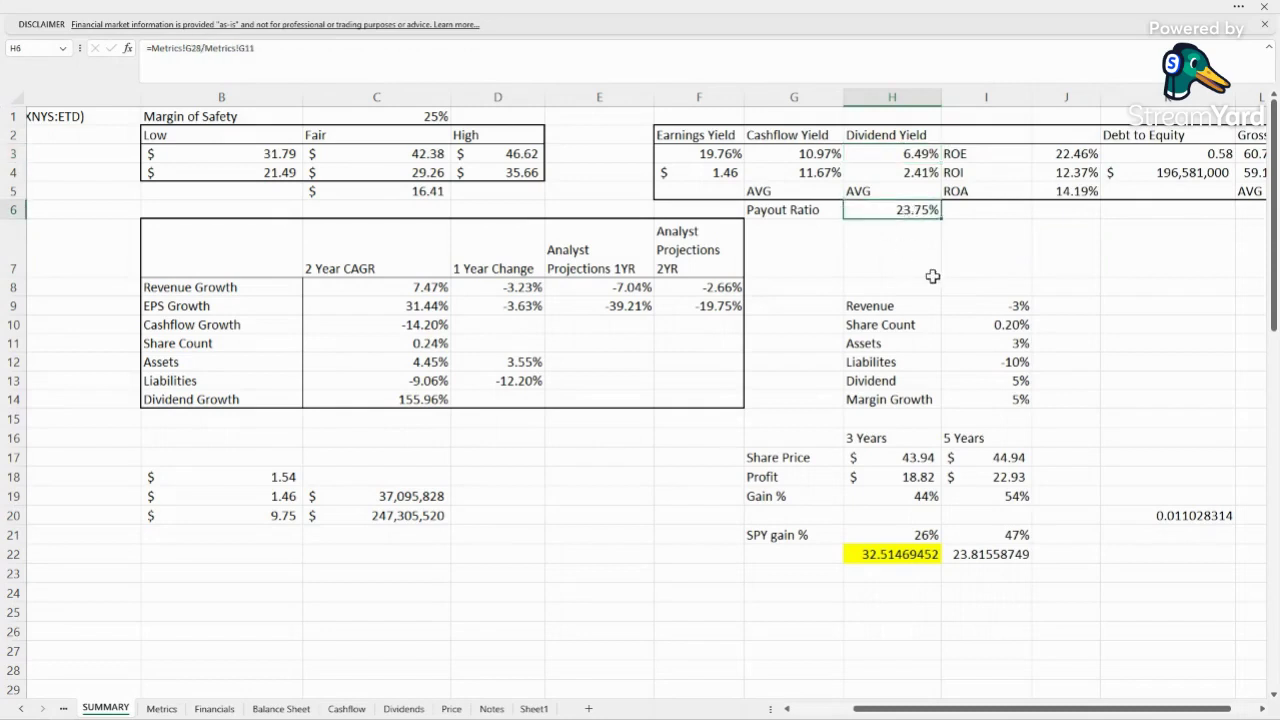
{"action": "left_click", "coordinate": [933, 265]}
{"action": "key", "text": "Down"}
{"action": "key", "text": "Down"}
{"action": "key", "text": "Down"}
{"action": "key", "text": "Down"}
{"action": "key", "text": "Down"}
{"action": "key", "text": "Down"}
{"action": "key", "text": "Down"}
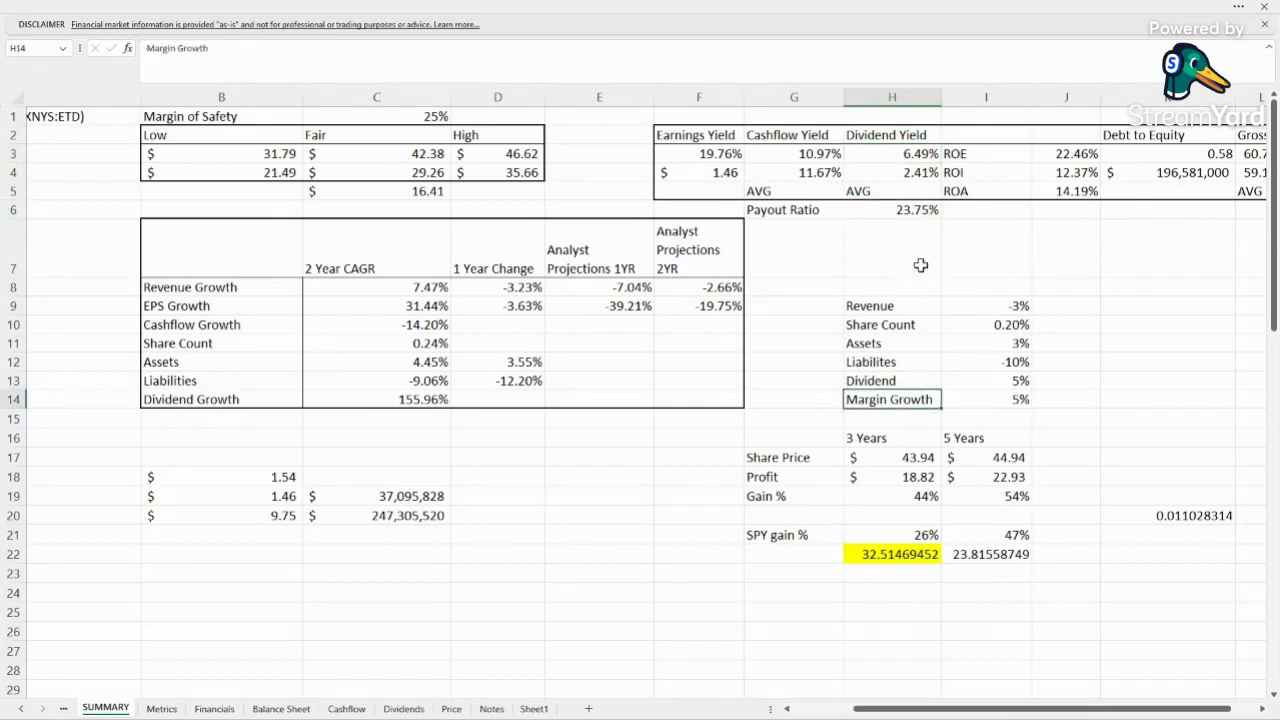
{"action": "left_click", "coordinate": [920, 265]}
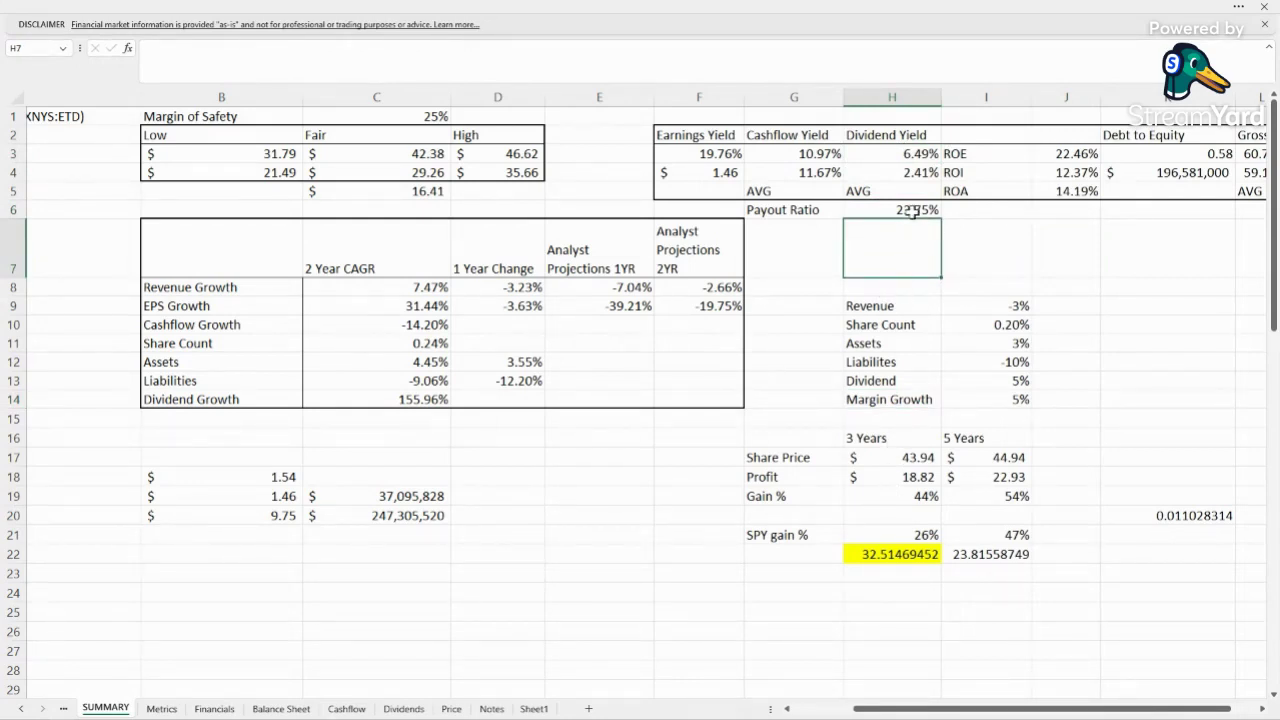
{"action": "double_click", "coordinate": [374, 397]}
{"action": "key", "text": "Return"}
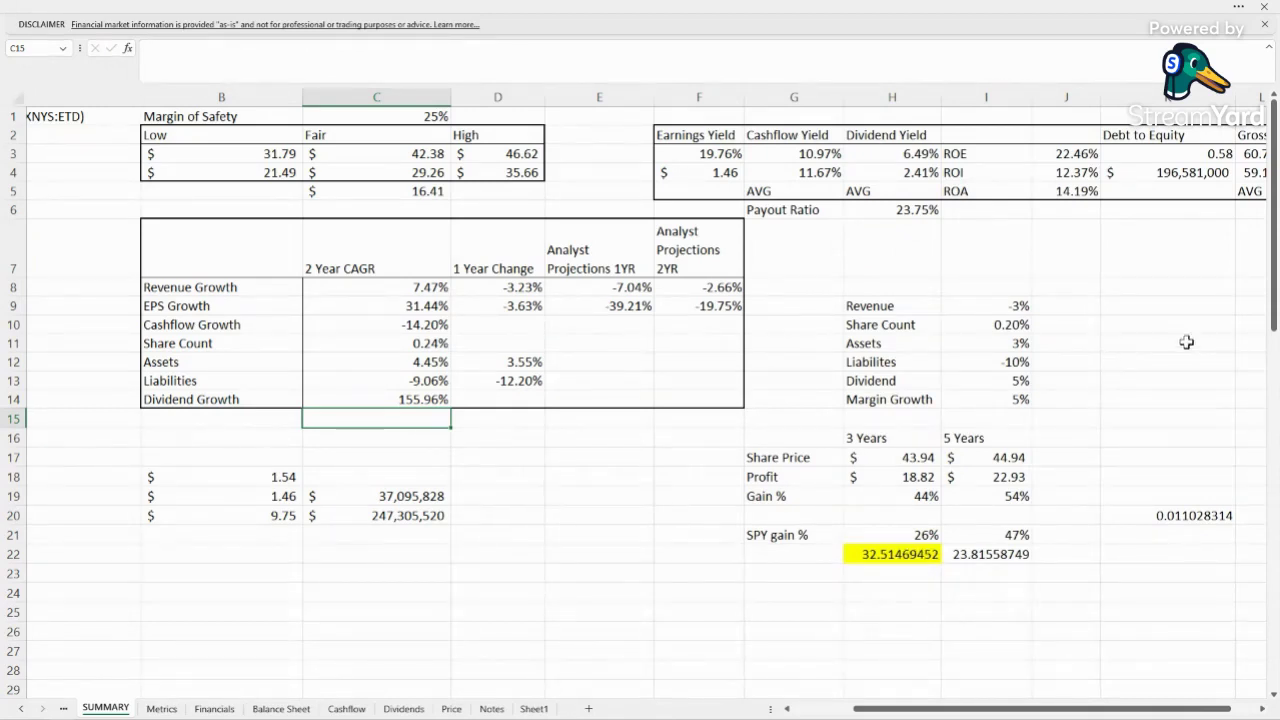
Inspect the formulas behind the ROE, ROI and ROA figures in cells J3 to J5.
{"action": "left_click", "coordinate": [1137, 310]}
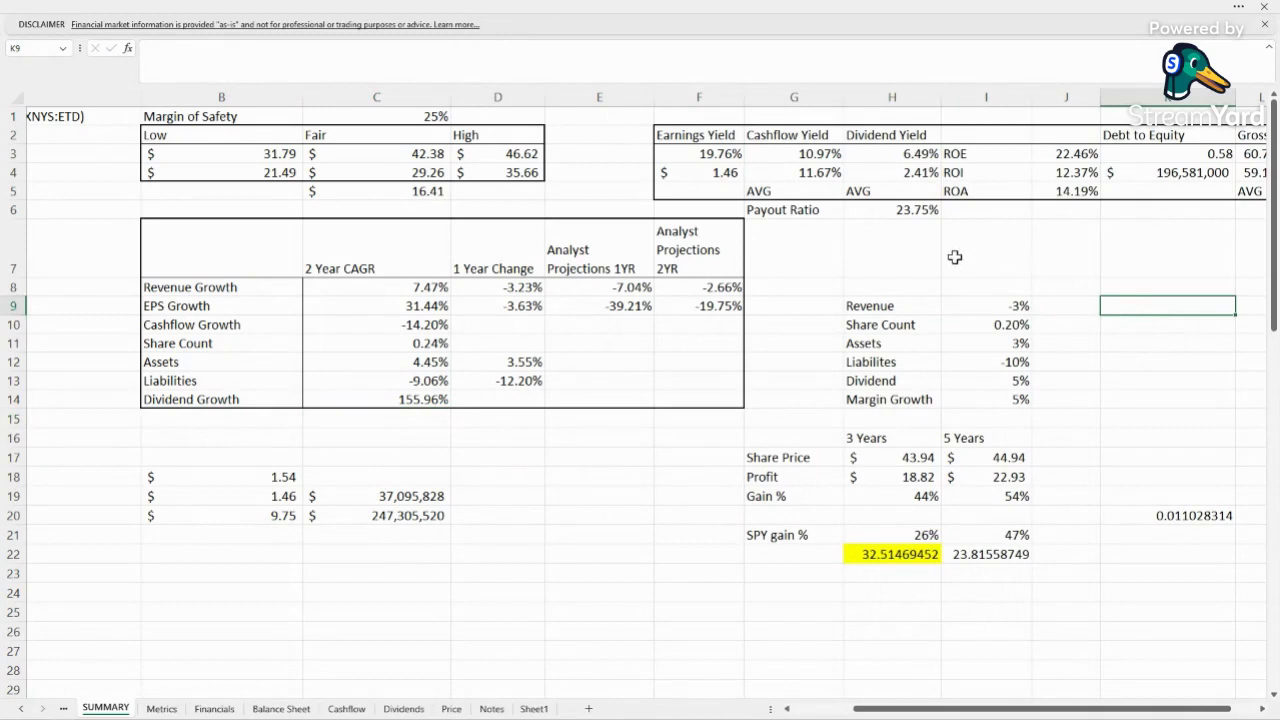
{"action": "double_click", "coordinate": [1083, 155]}
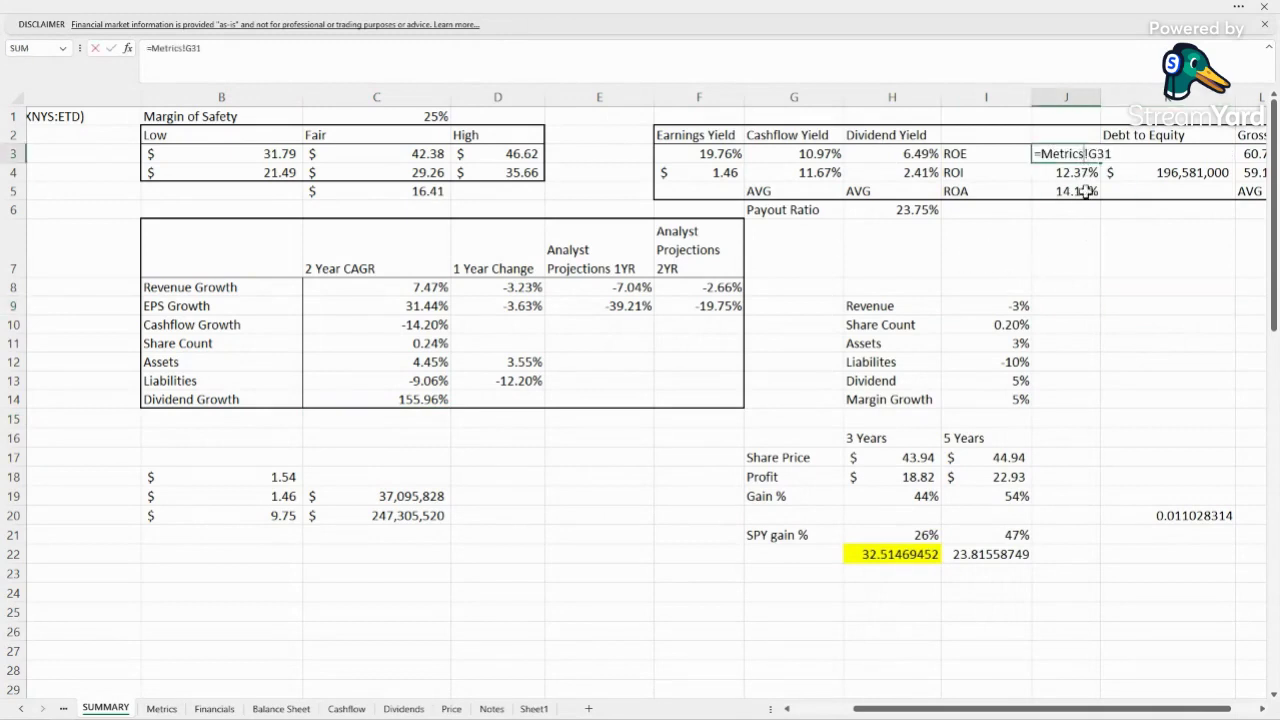
{"action": "key", "text": "Escape"}
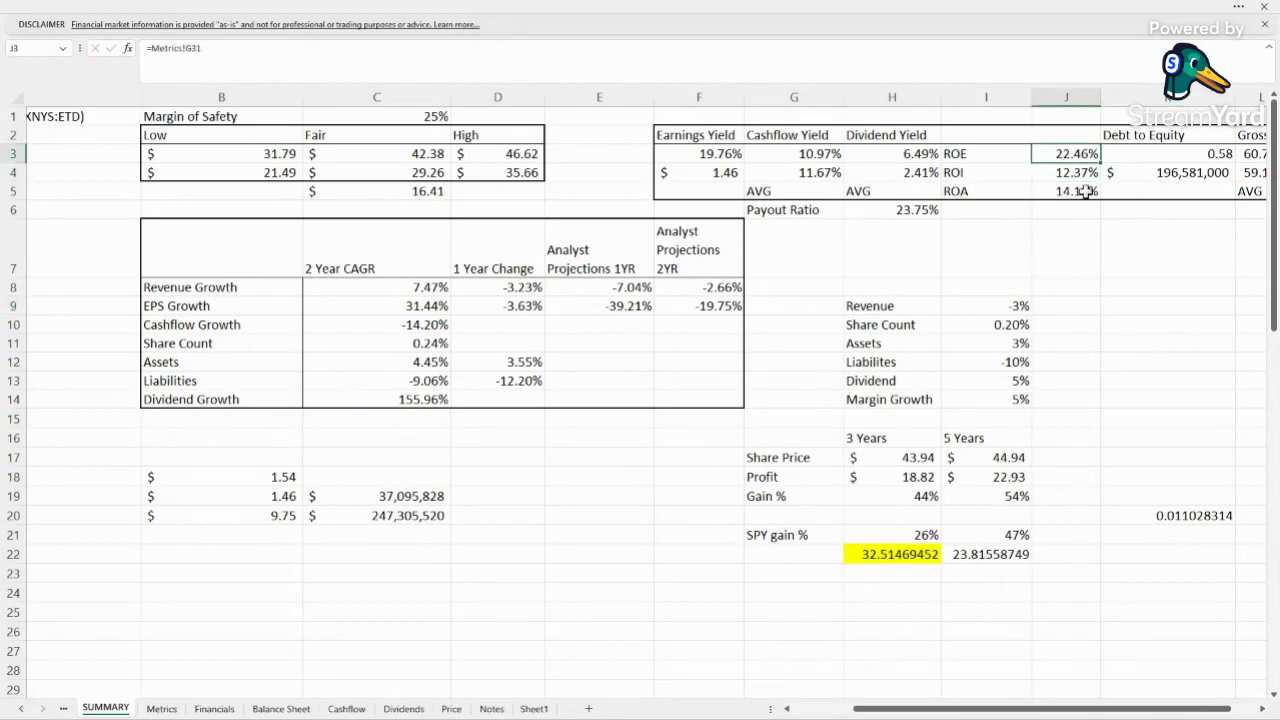
{"action": "key", "text": "Down"}
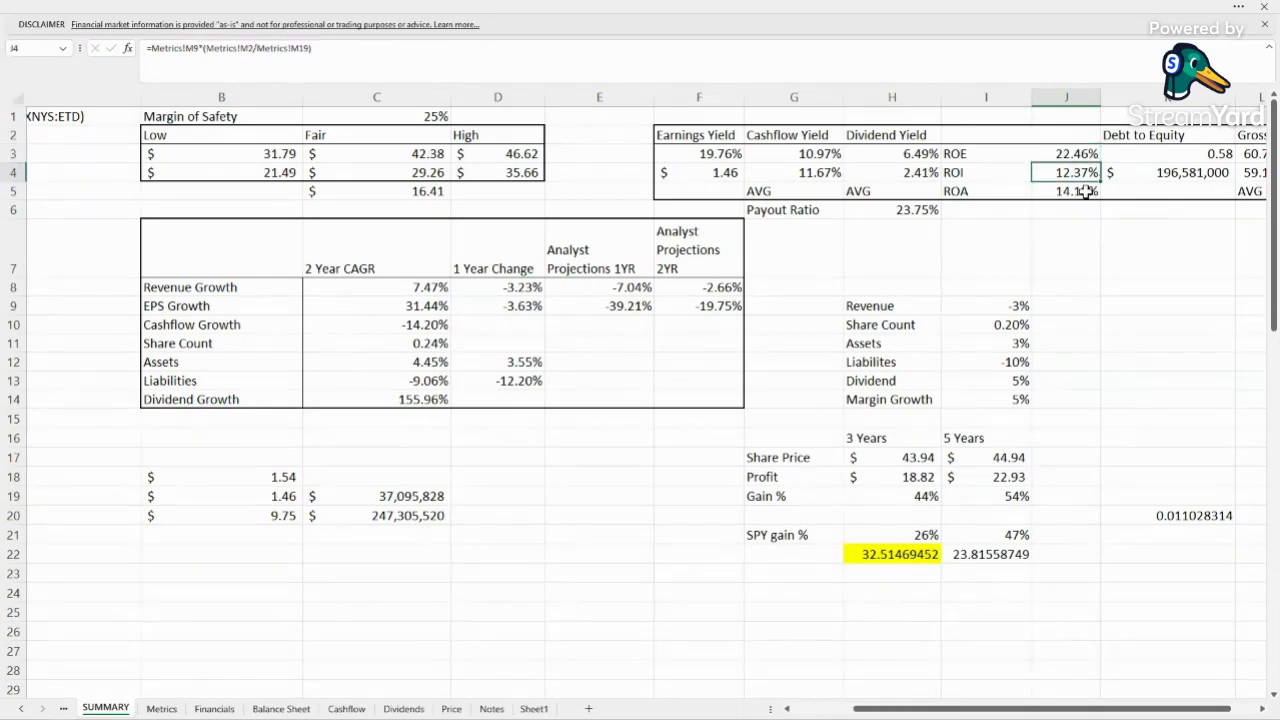
{"action": "left_click", "coordinate": [1087, 192]}
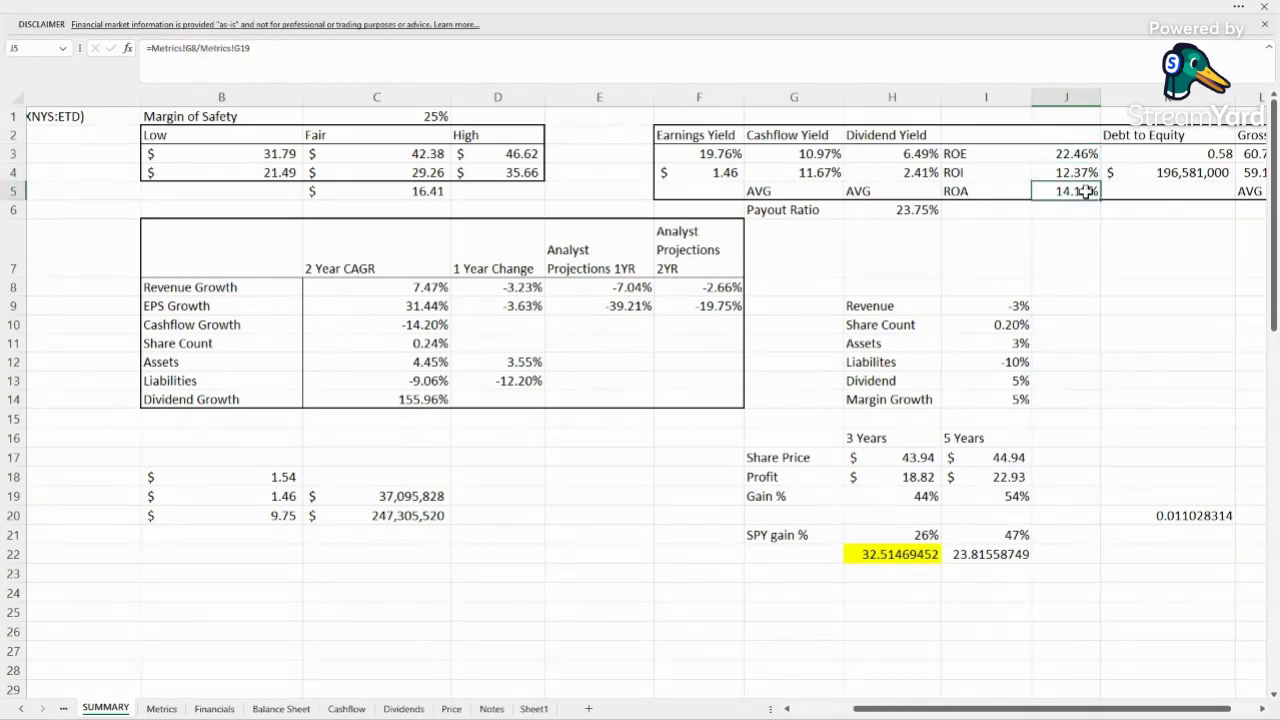
{"action": "left_click", "coordinate": [1084, 249]}
{"action": "key", "text": "shift+Home"}
{"action": "key", "text": "Return"}
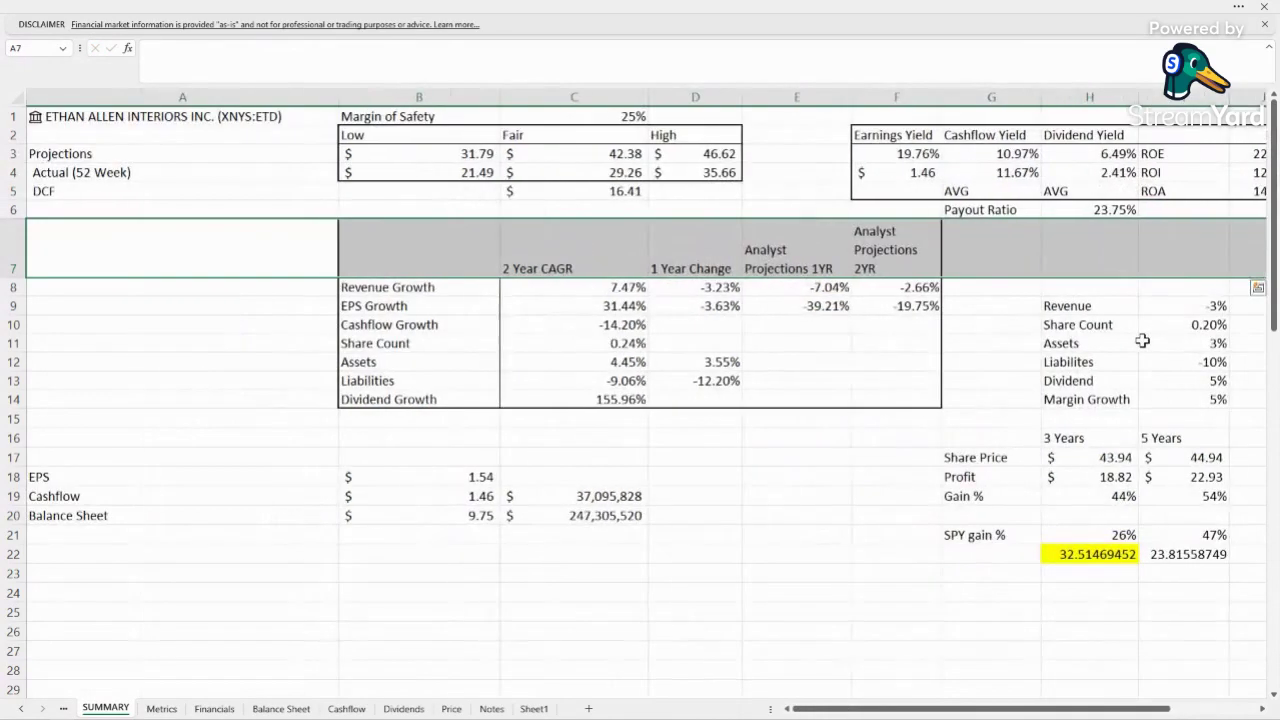
Review the debt to equity and gross margin figures, and inspect the latest and average net margin in cells M3 and M4.
{"action": "left_click_drag", "start_coordinate": [1000, 713], "coordinate": [1086, 710]}
{"action": "left_click", "coordinate": [1097, 654]}
{"action": "double_click", "coordinate": [1106, 240]}
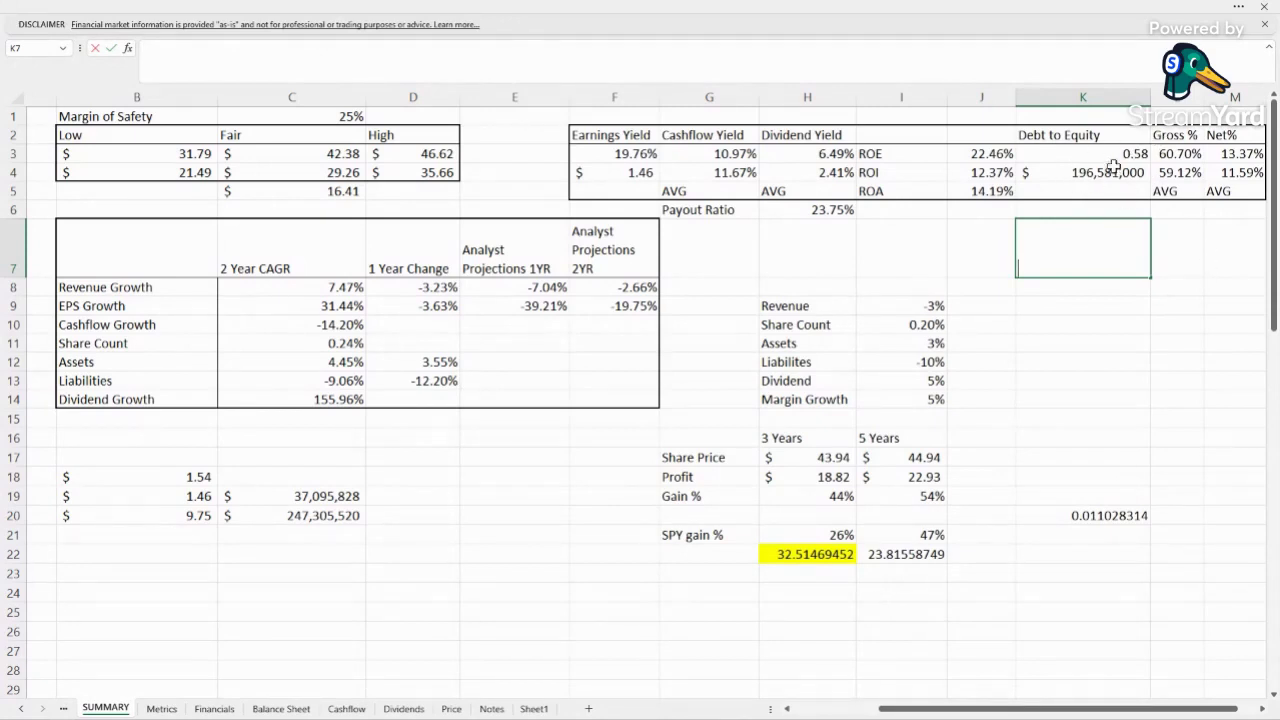
{"action": "scroll", "coordinate": [1006, 708], "scroll_direction": "right", "scroll_amount": 1}
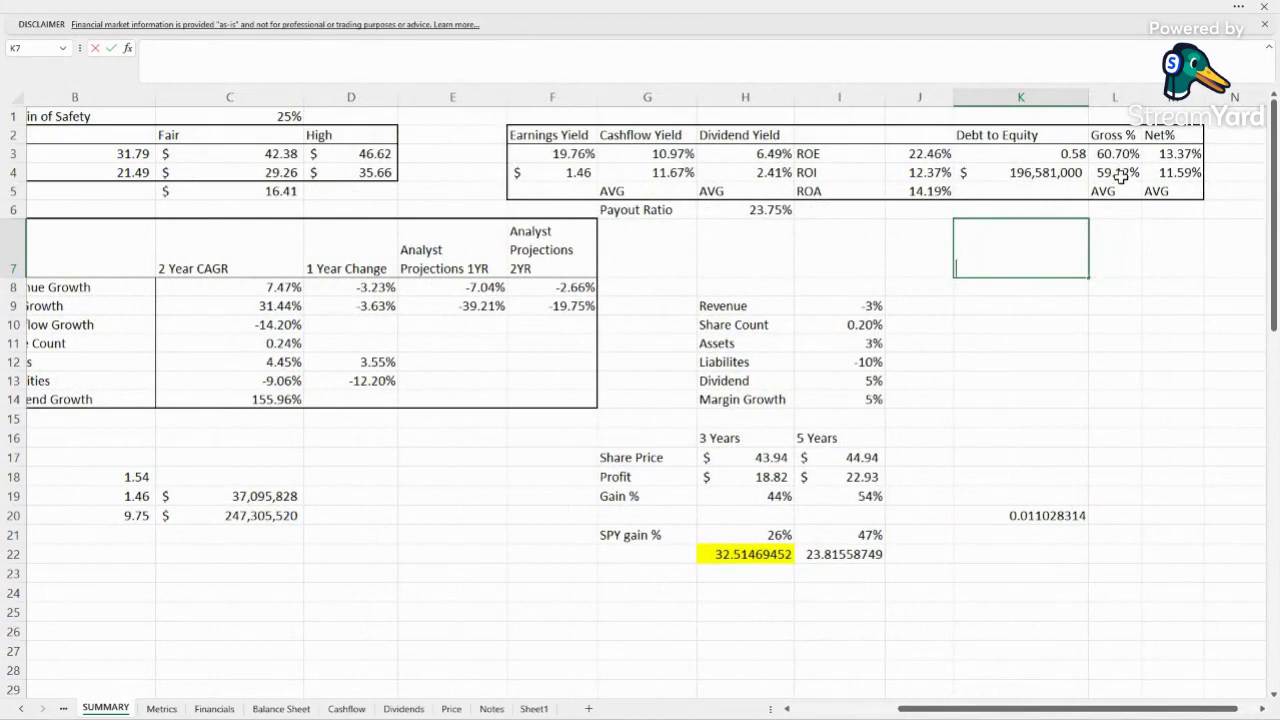
{"action": "left_click", "coordinate": [1175, 153]}
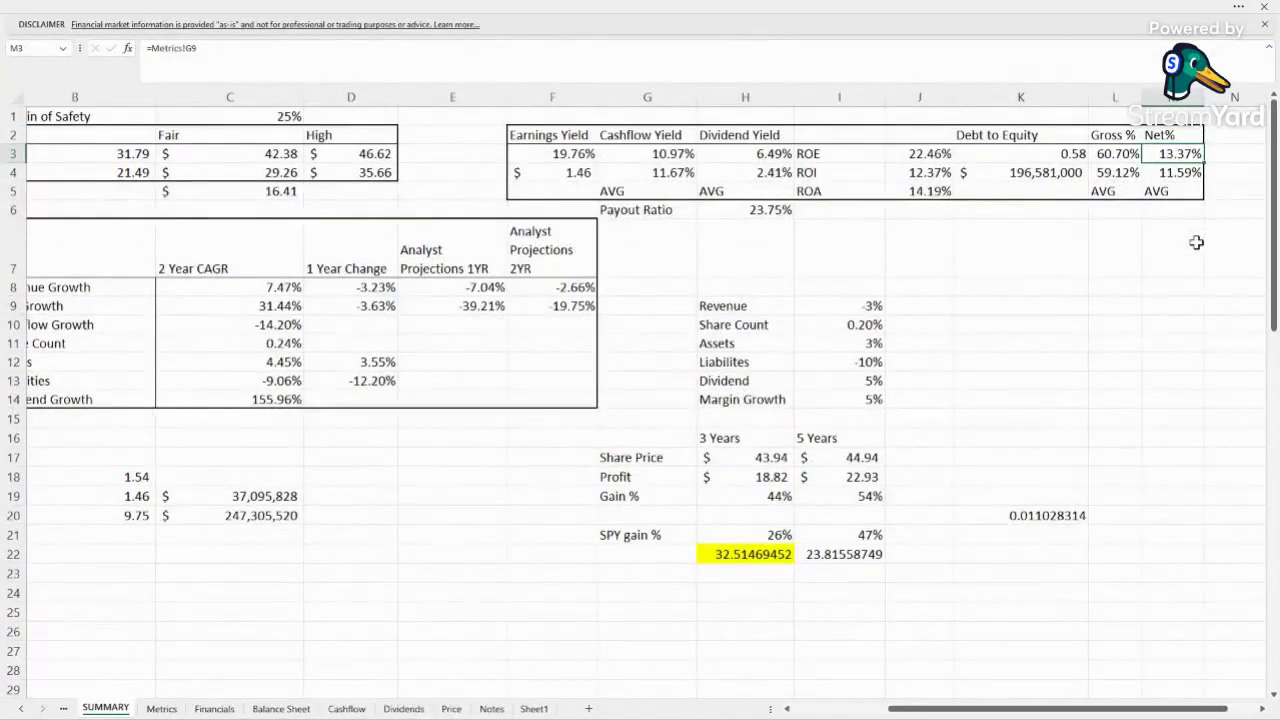
{"action": "left_click", "coordinate": [1166, 173]}
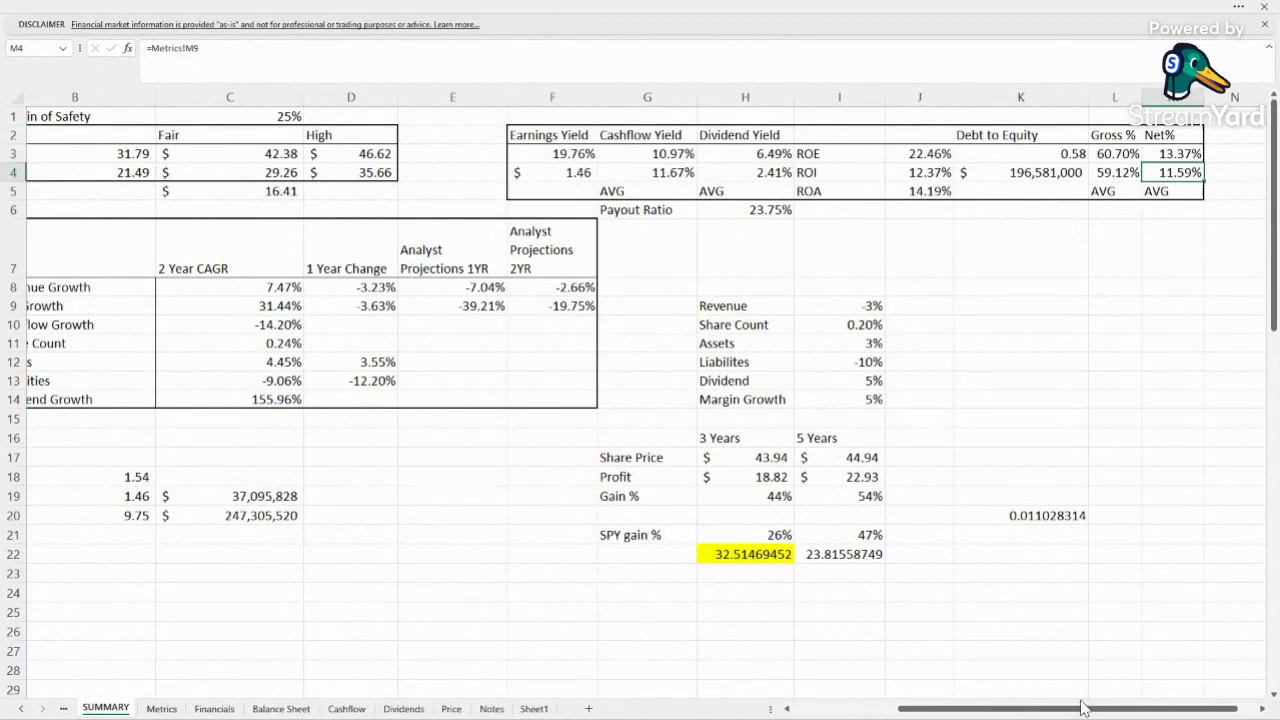
Review the Revenue Growth row on SUMMARY, inspecting the two-year CAGR, one-year change and two-year analyst projection formulas.
{"action": "left_click_drag", "start_coordinate": [1082, 709], "coordinate": [985, 709]}
{"action": "left_click", "coordinate": [864, 548]}
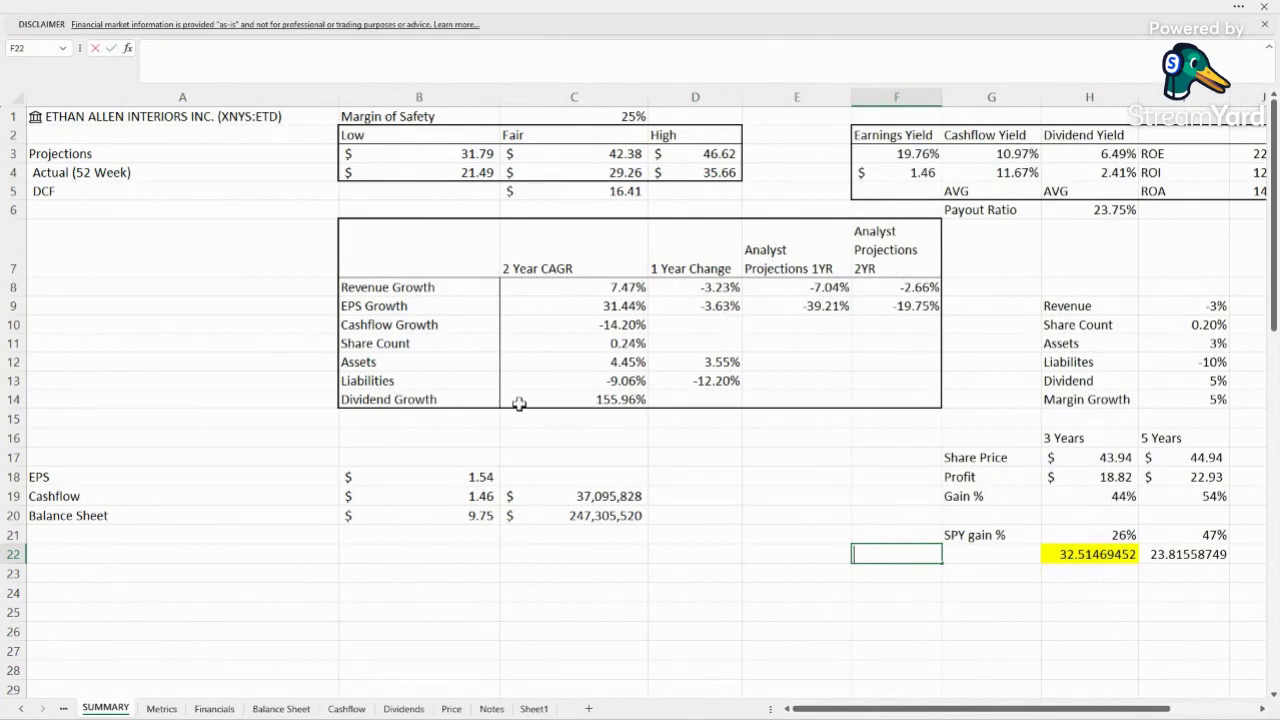
{"action": "left_click", "coordinate": [405, 287]}
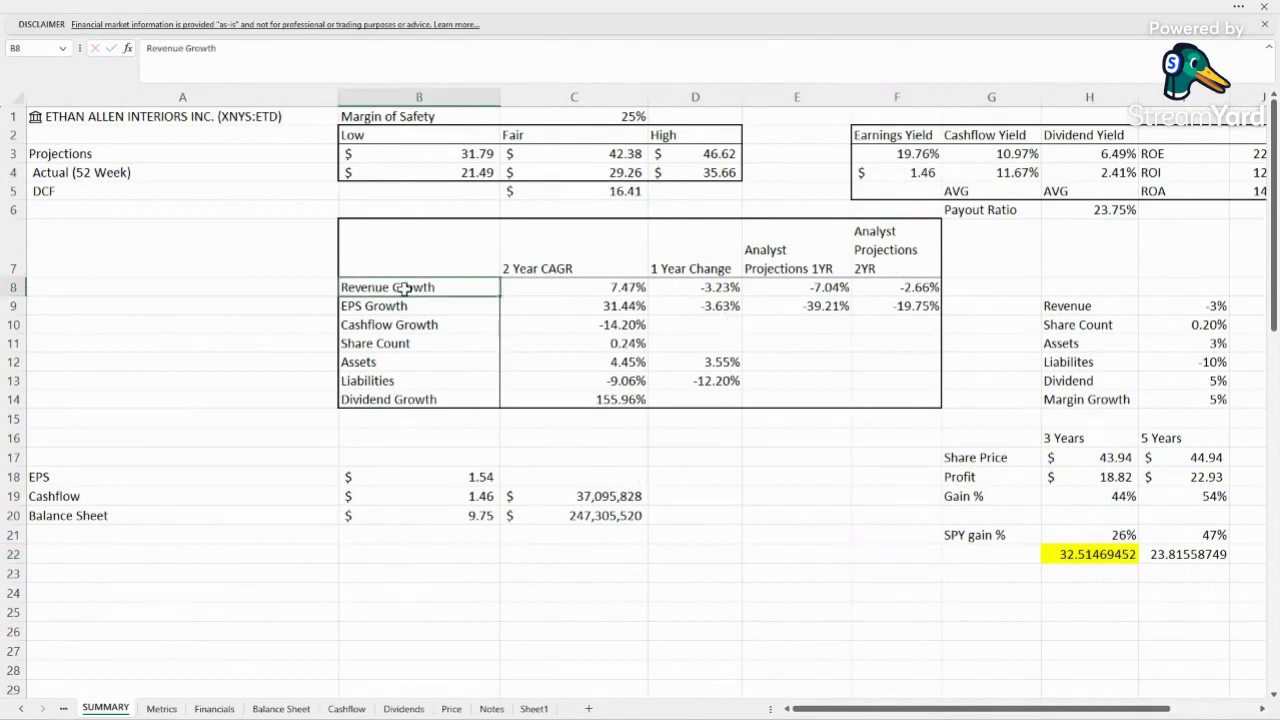
{"action": "left_click", "coordinate": [605, 288]}
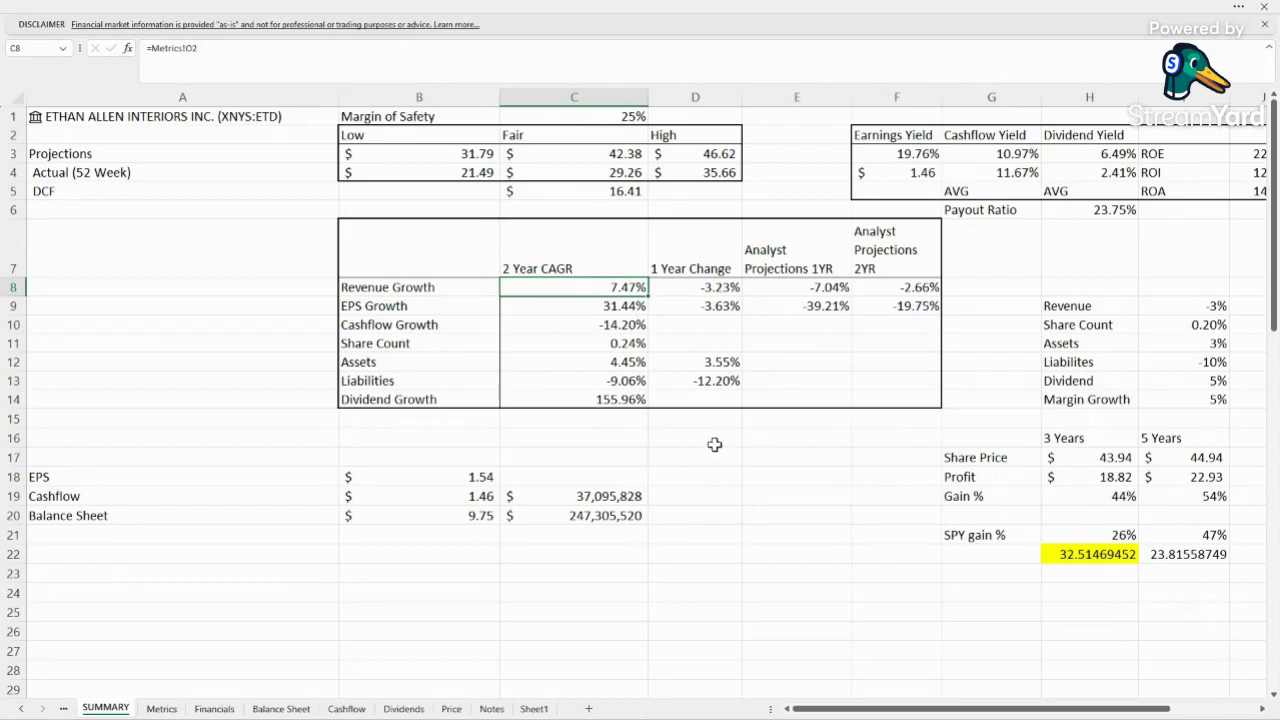
{"action": "left_click", "coordinate": [718, 288]}
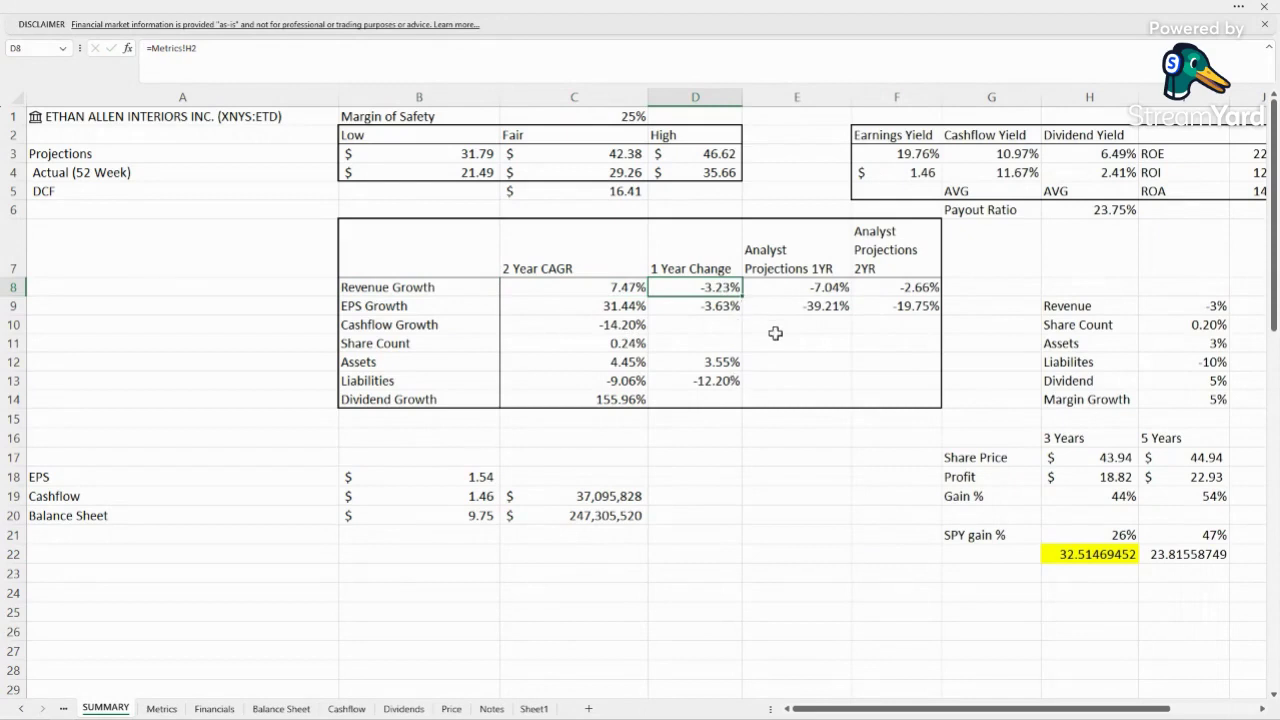
{"action": "left_click", "coordinate": [897, 288]}
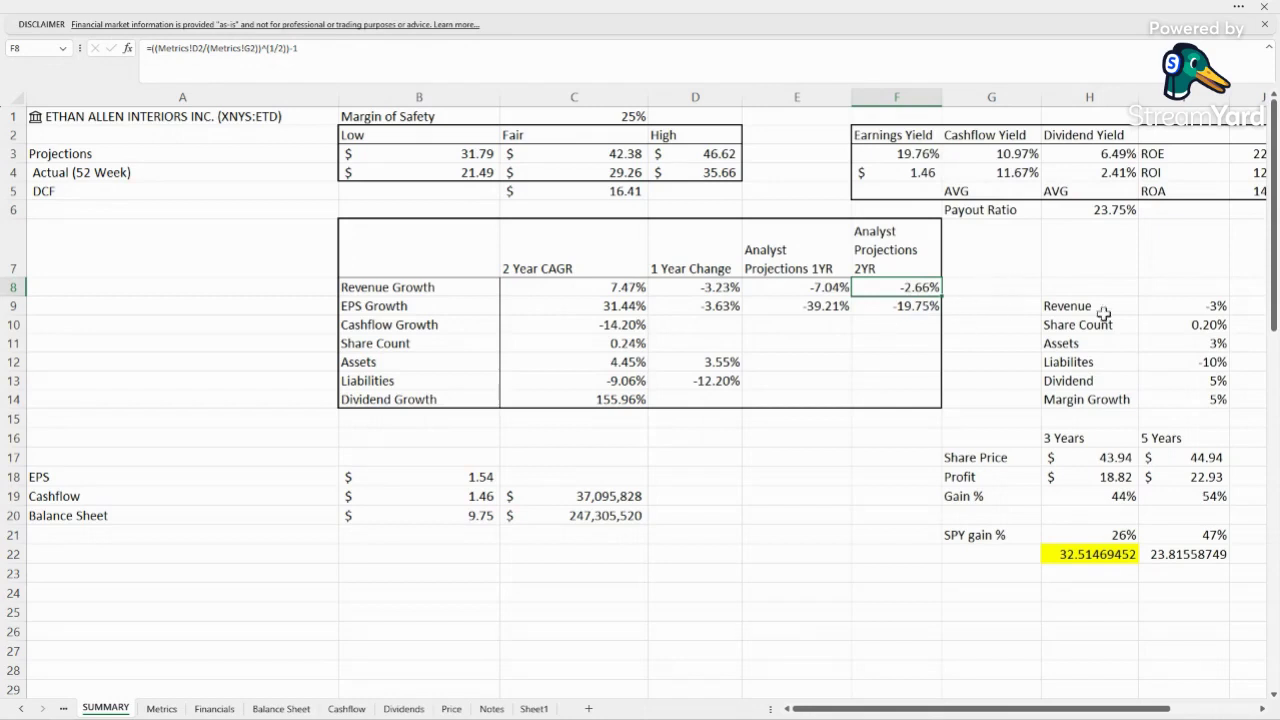
Check the Revenue growth assumption in H9:I9 without changing it.
{"action": "double_click", "coordinate": [1222, 310]}
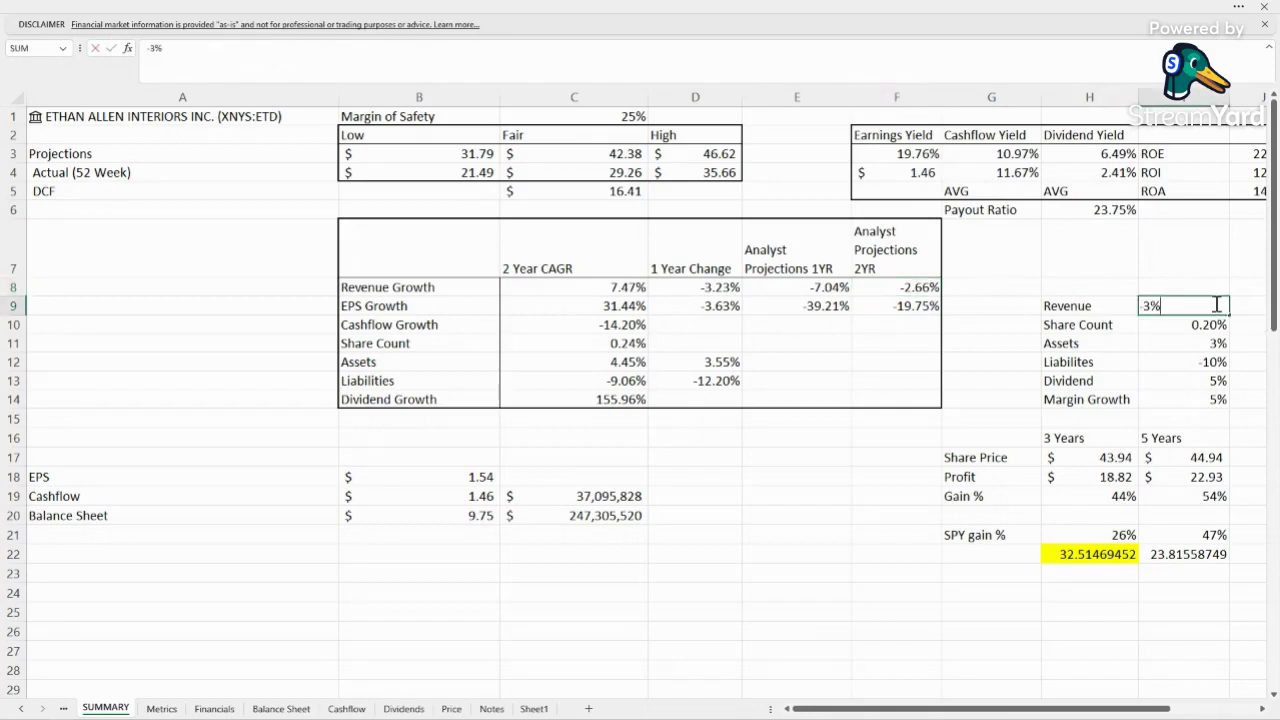
{"action": "key", "text": "Return"}
{"action": "left_click", "coordinate": [1214, 305]}
{"action": "double_click", "coordinate": [1060, 255]}
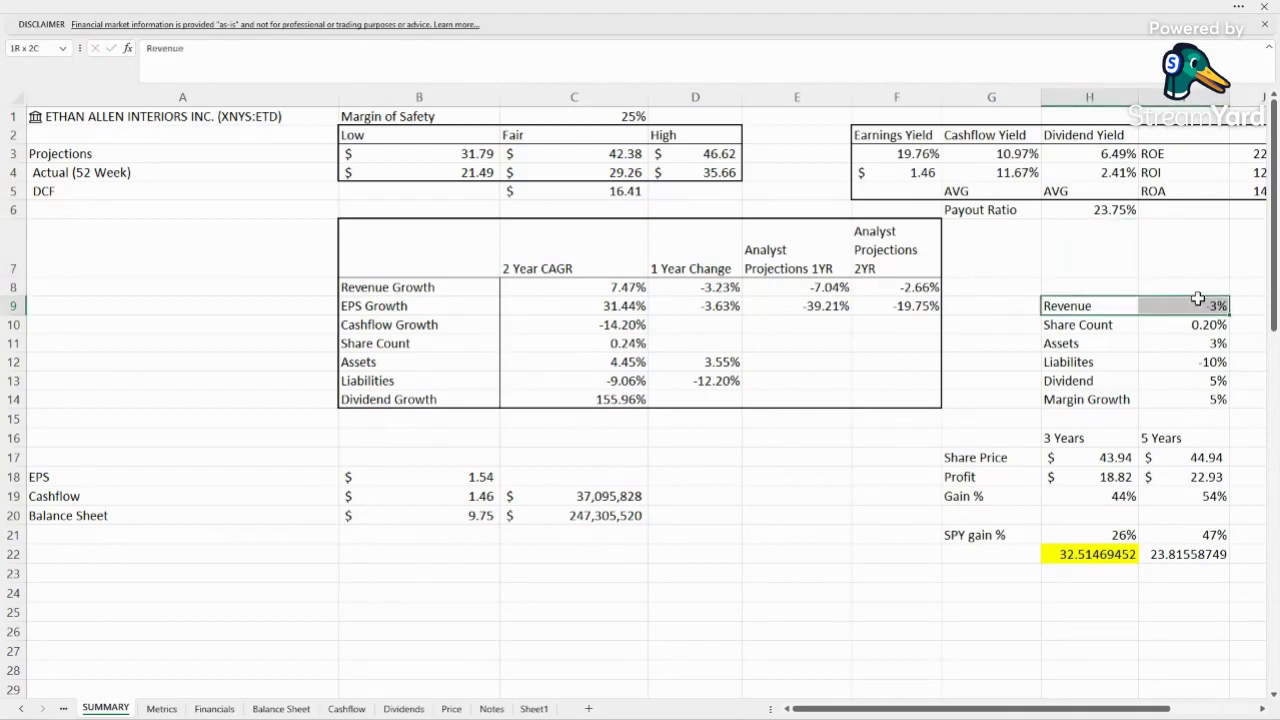
{"action": "left_click_drag", "start_coordinate": [1197, 299], "coordinate": [1198, 300]}
{"action": "left_click", "coordinate": [1130, 279]}
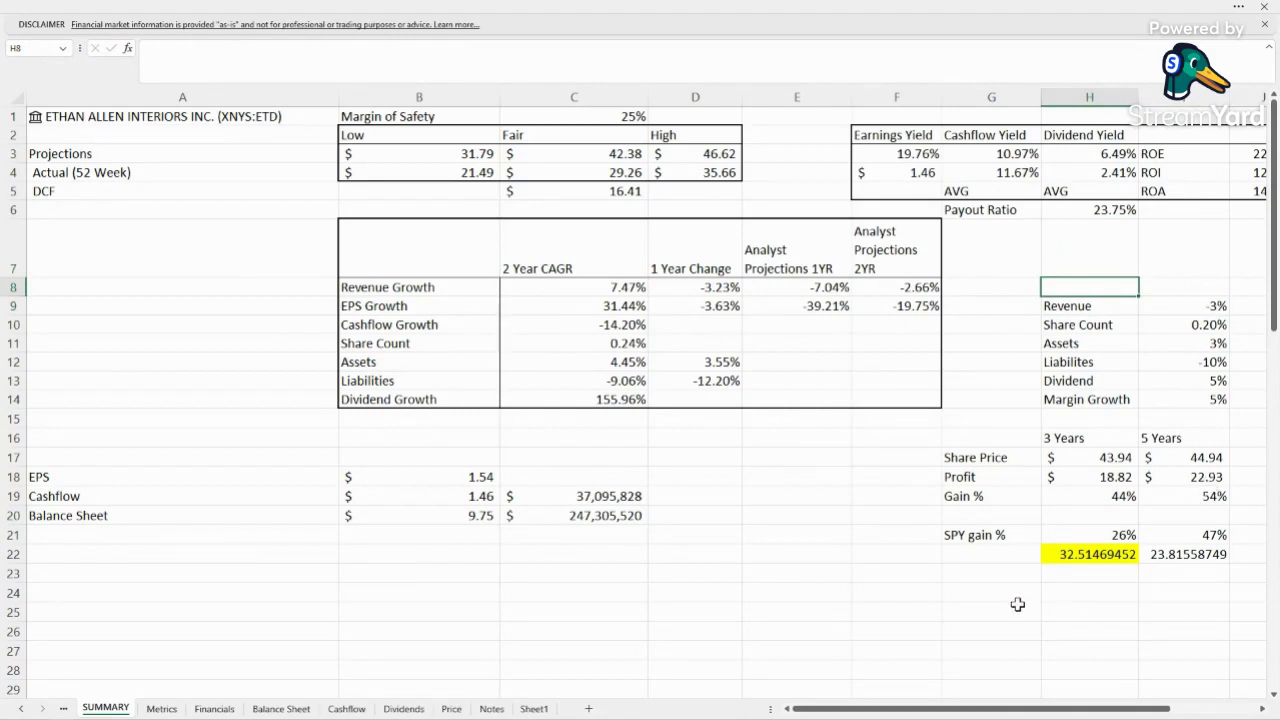
Inspect the two-year CAGR figures for EPS, cashflow and share count in cells C9 to C11.
{"action": "left_click", "coordinate": [450, 307]}
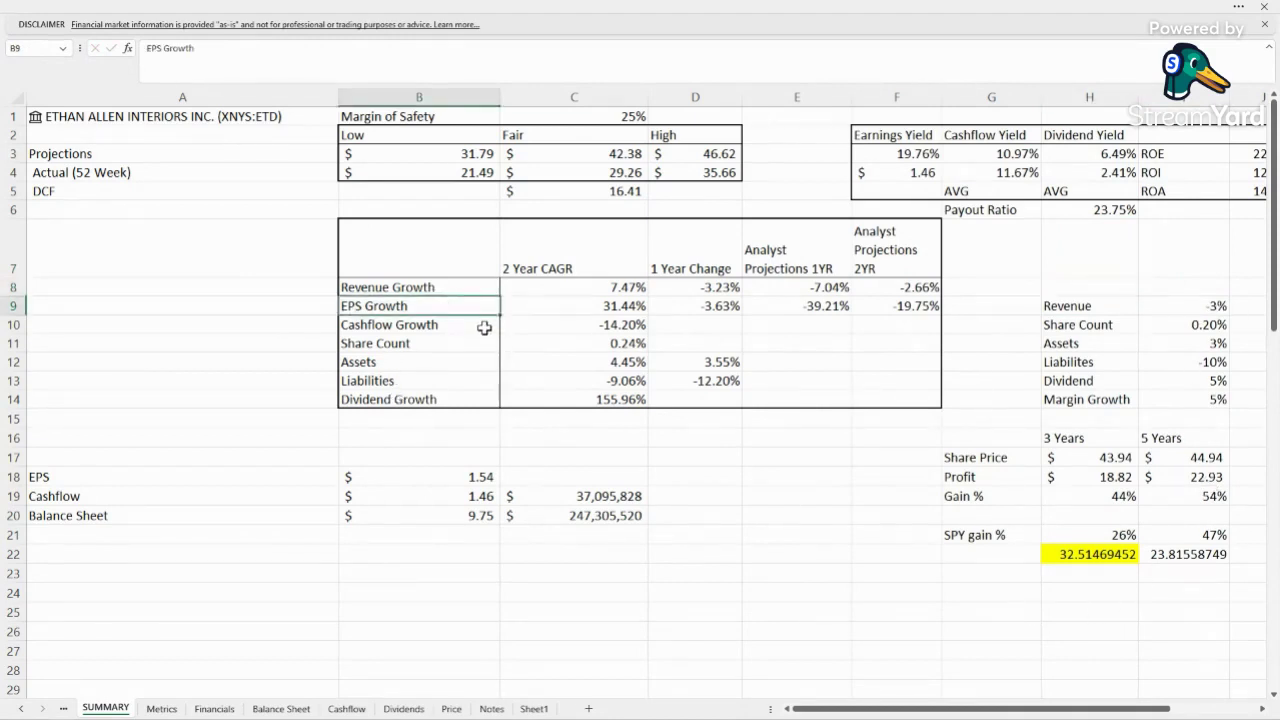
{"action": "left_click", "coordinate": [608, 302]}
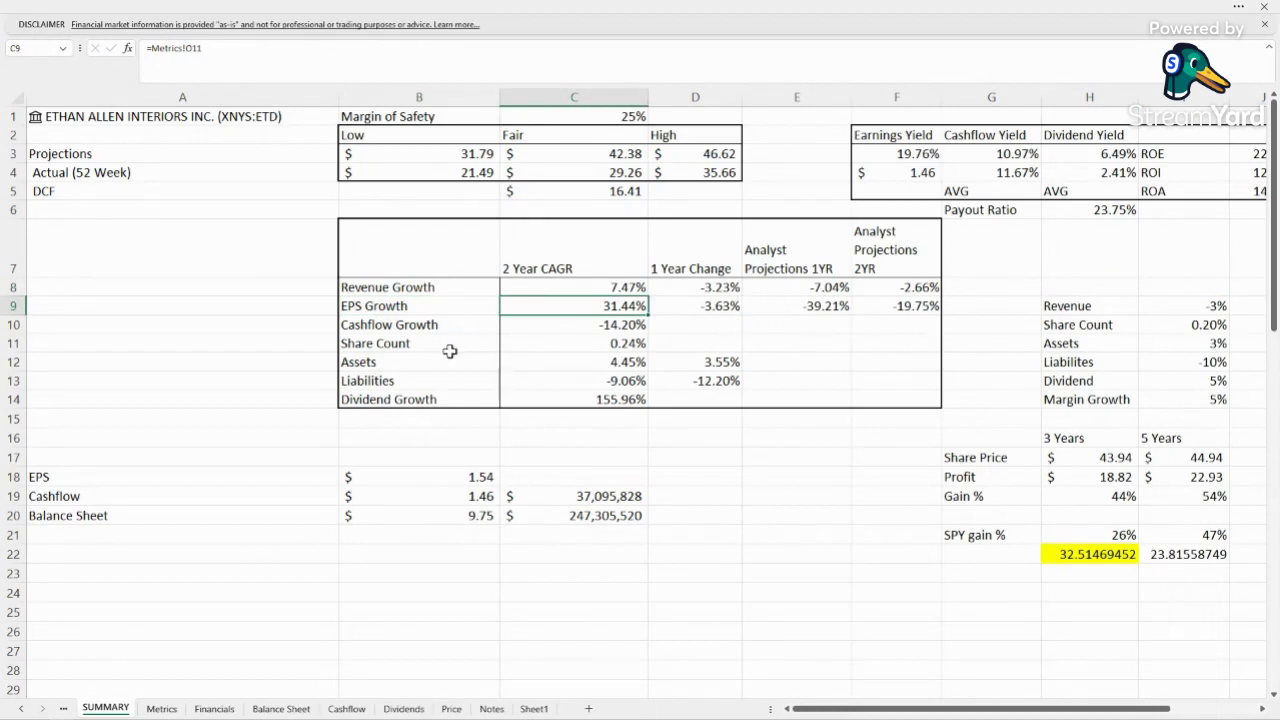
{"action": "left_click", "coordinate": [565, 326]}
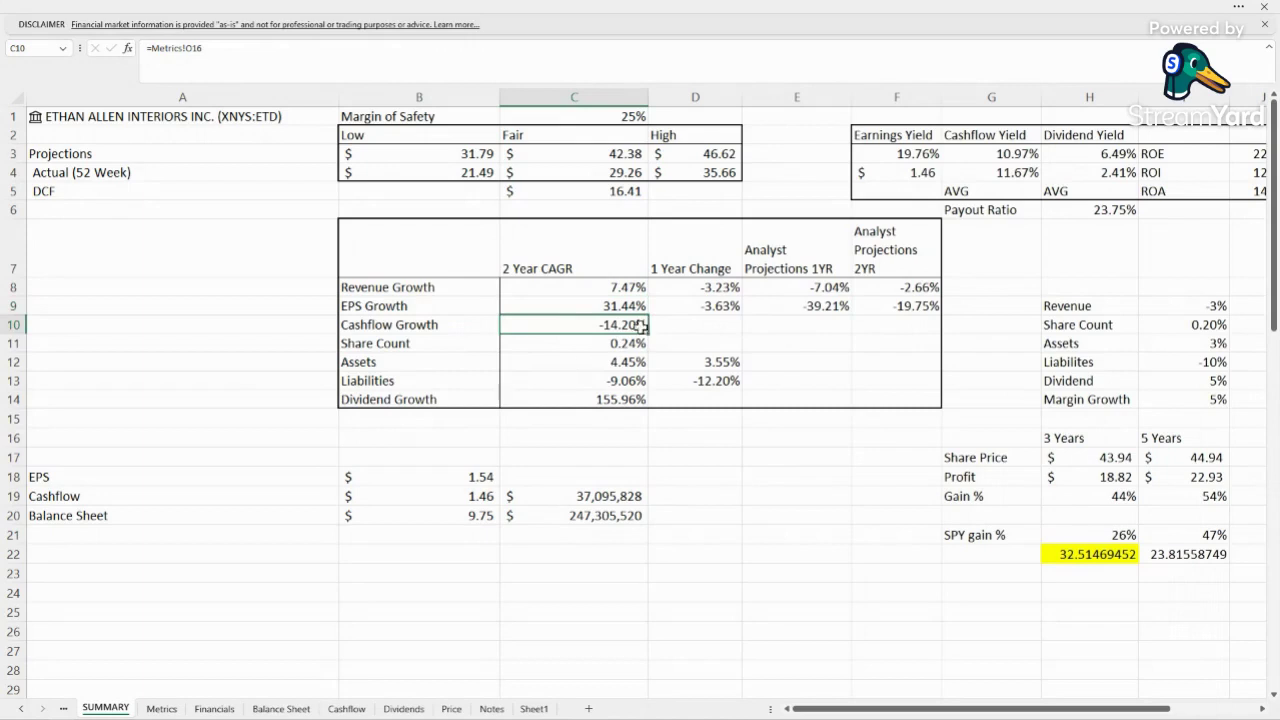
{"action": "left_click", "coordinate": [587, 345]}
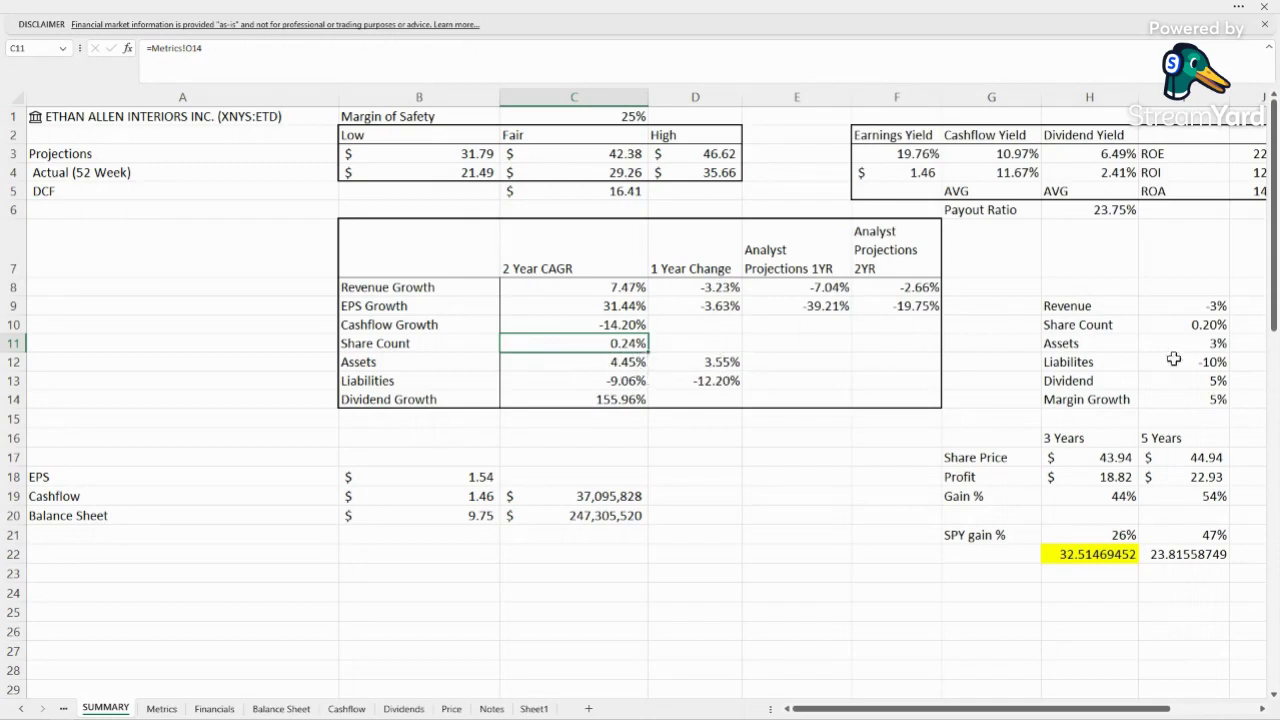
Compare the Assets and Liabilities growth assumptions in I11 and I12 with the historical liabilities growth in C13 and D13.
{"action": "left_click", "coordinate": [1201, 345]}
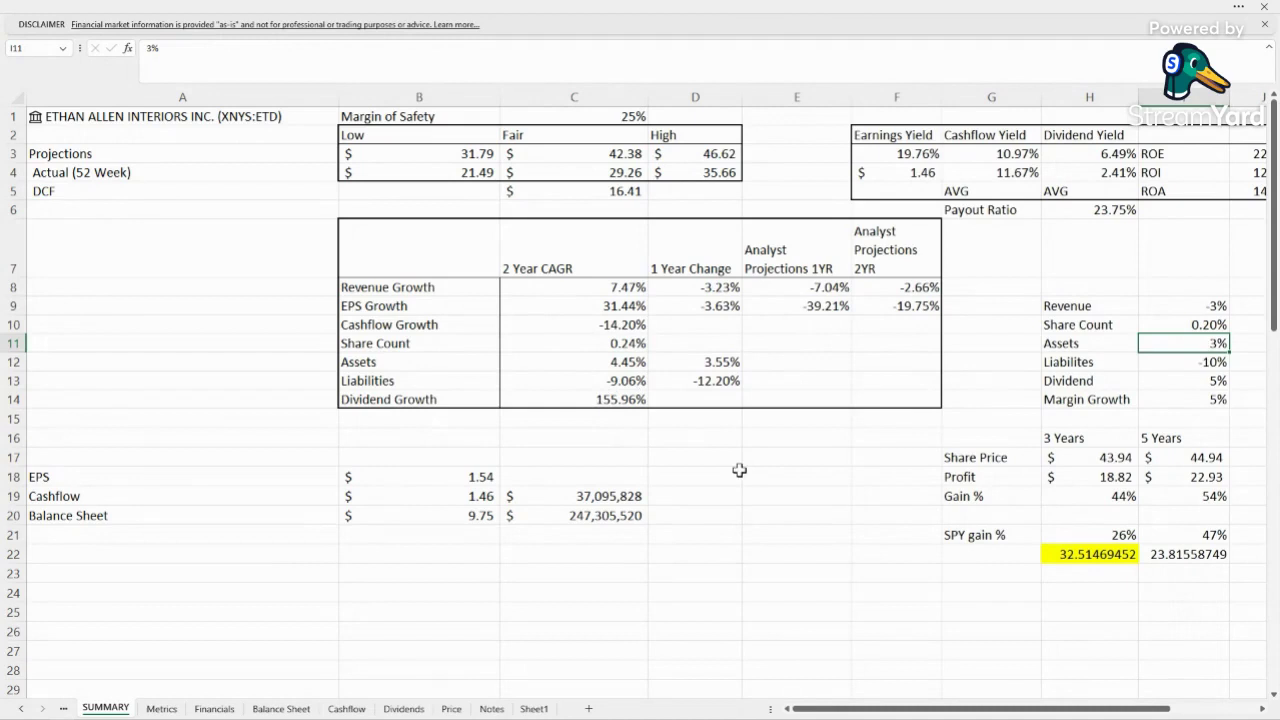
{"action": "left_click", "coordinate": [622, 386]}
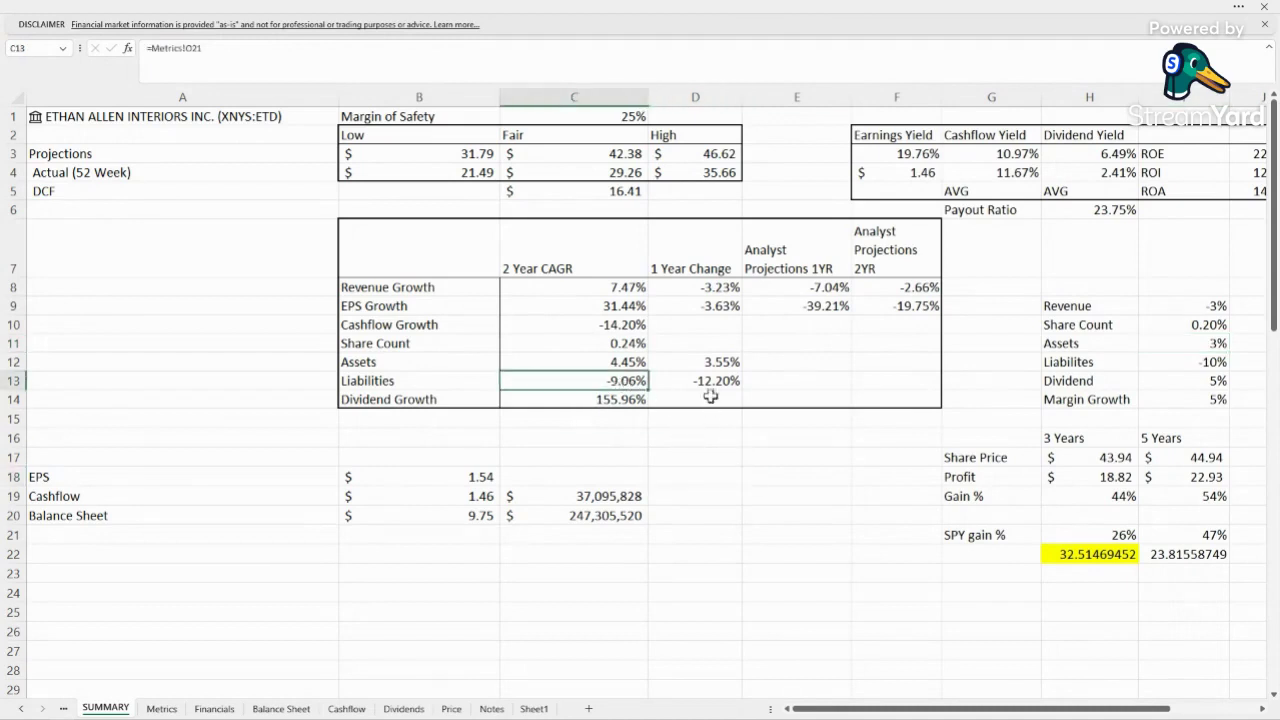
{"action": "left_click", "coordinate": [711, 378]}
{"action": "left_click", "coordinate": [748, 452]}
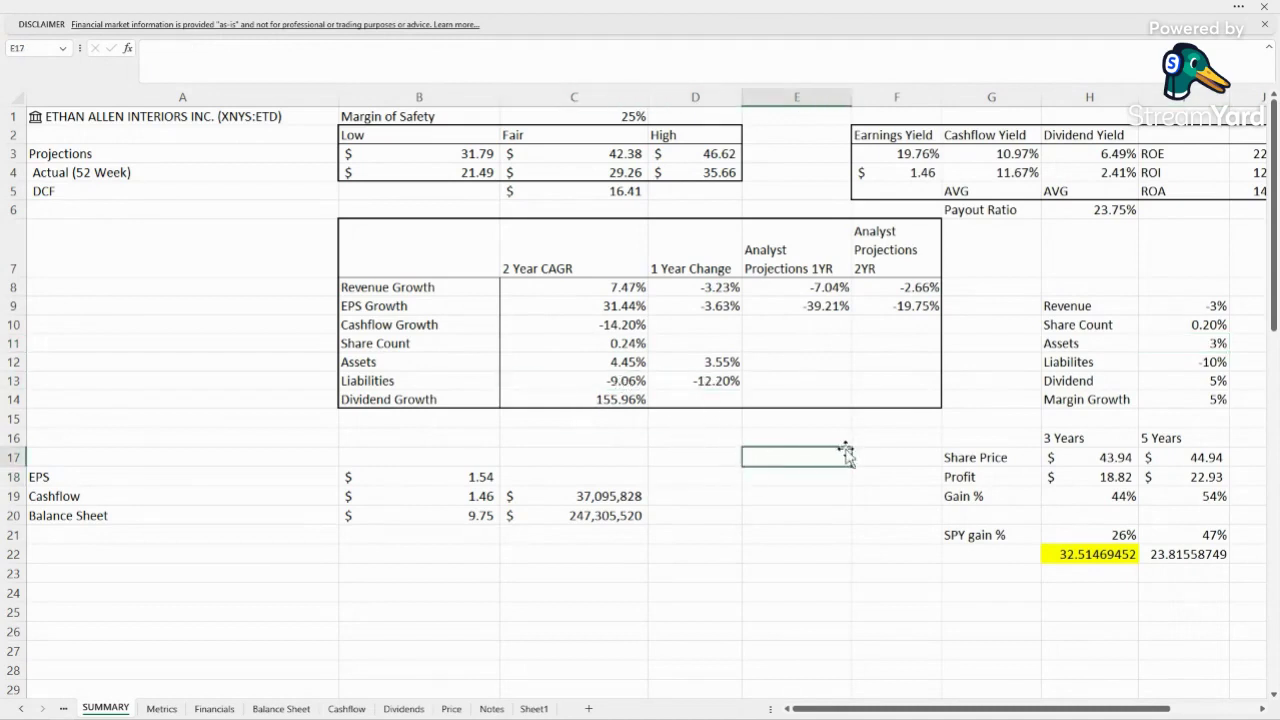
{"action": "double_click", "coordinate": [1218, 365]}
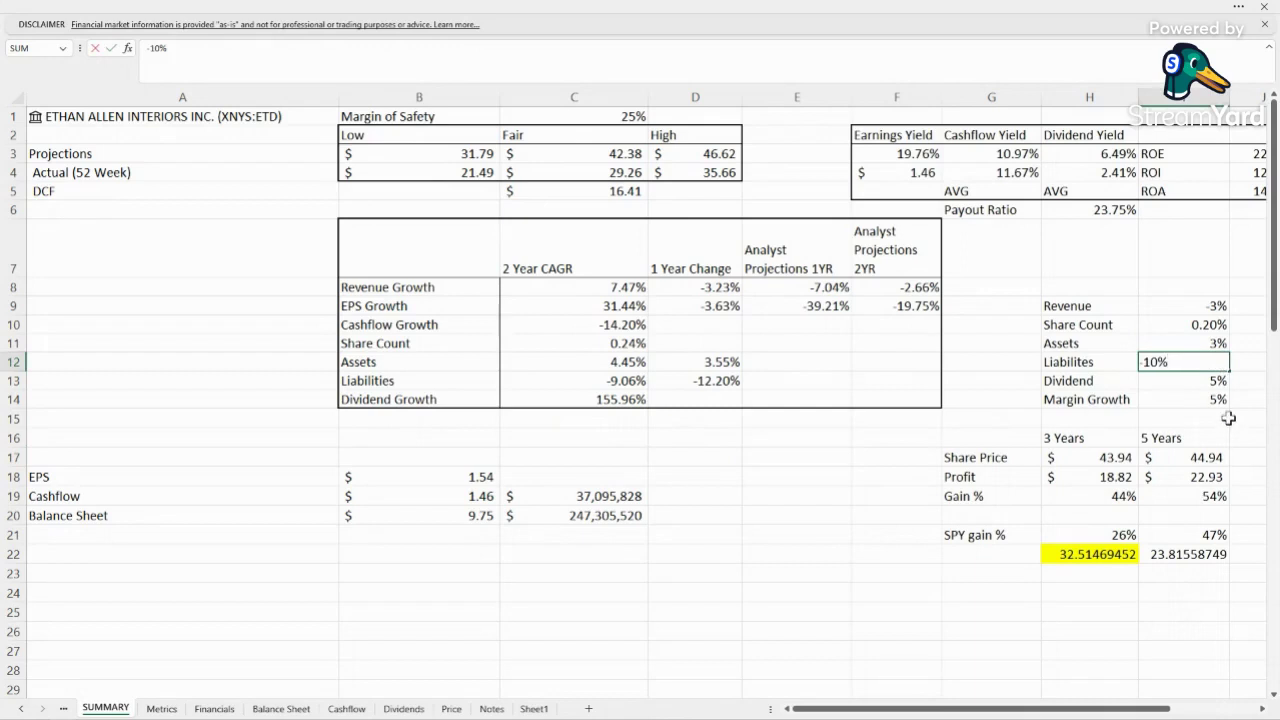
{"action": "key", "text": "Return"}
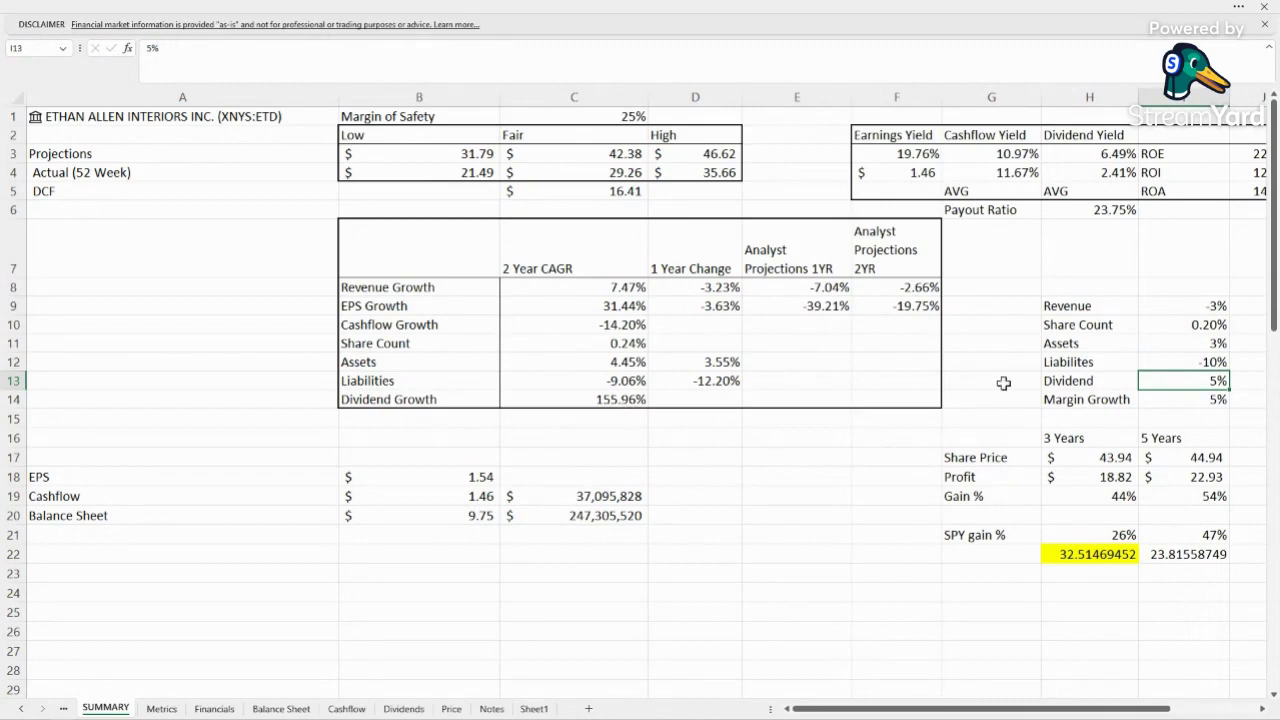
Compare the two-year dividend growth in C14 with the Dividend assumption in I13, and check the Margin Growth assumption in I14.
{"action": "left_click", "coordinate": [632, 402]}
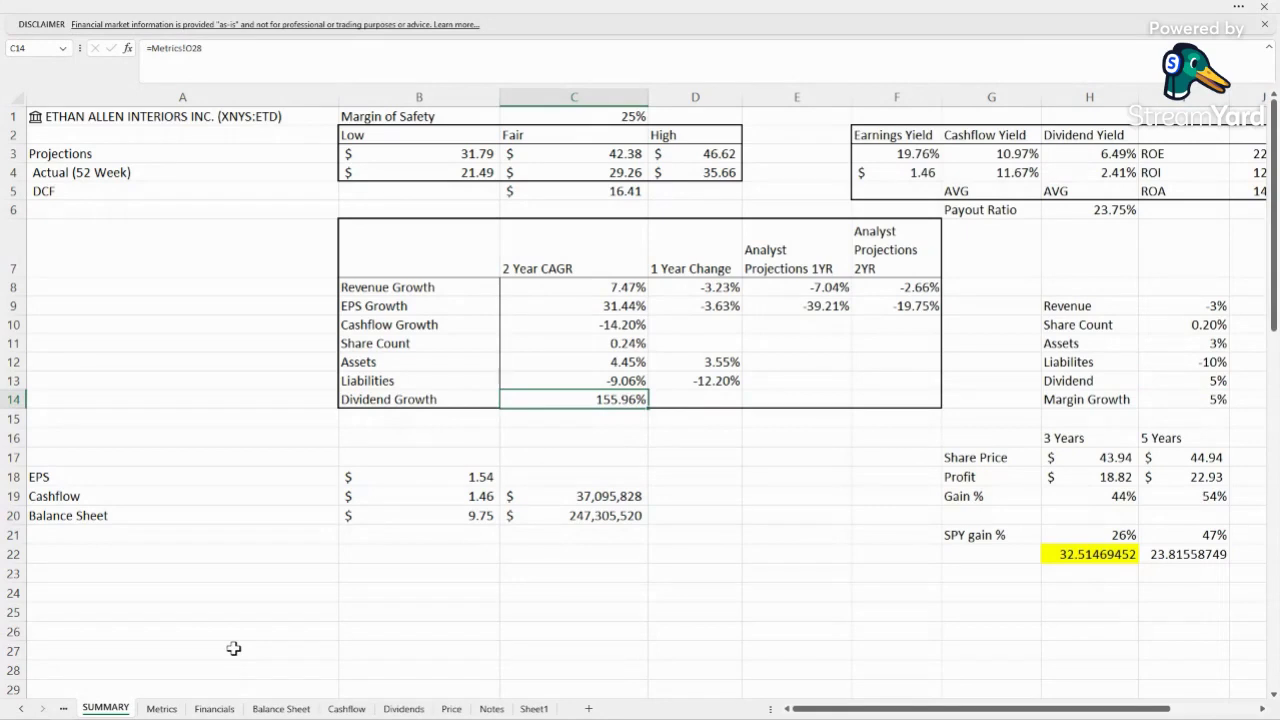
{"action": "left_click", "coordinate": [762, 510]}
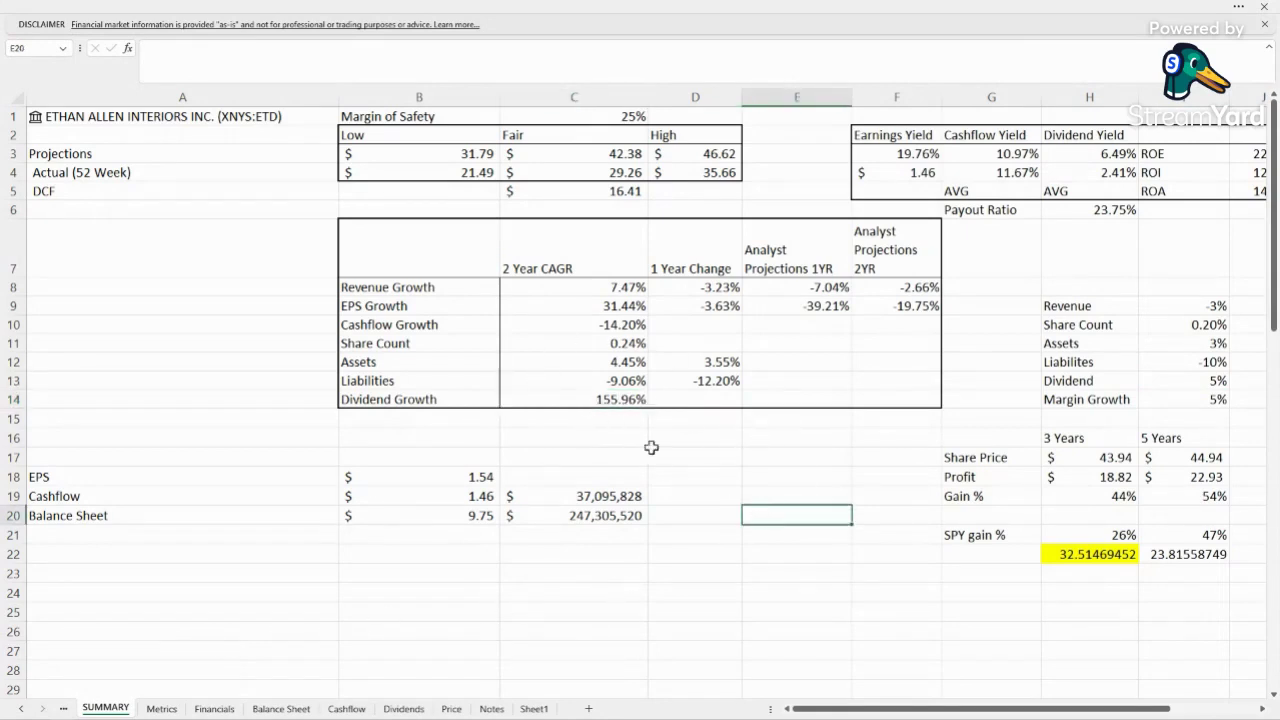
{"action": "left_click", "coordinate": [1184, 384]}
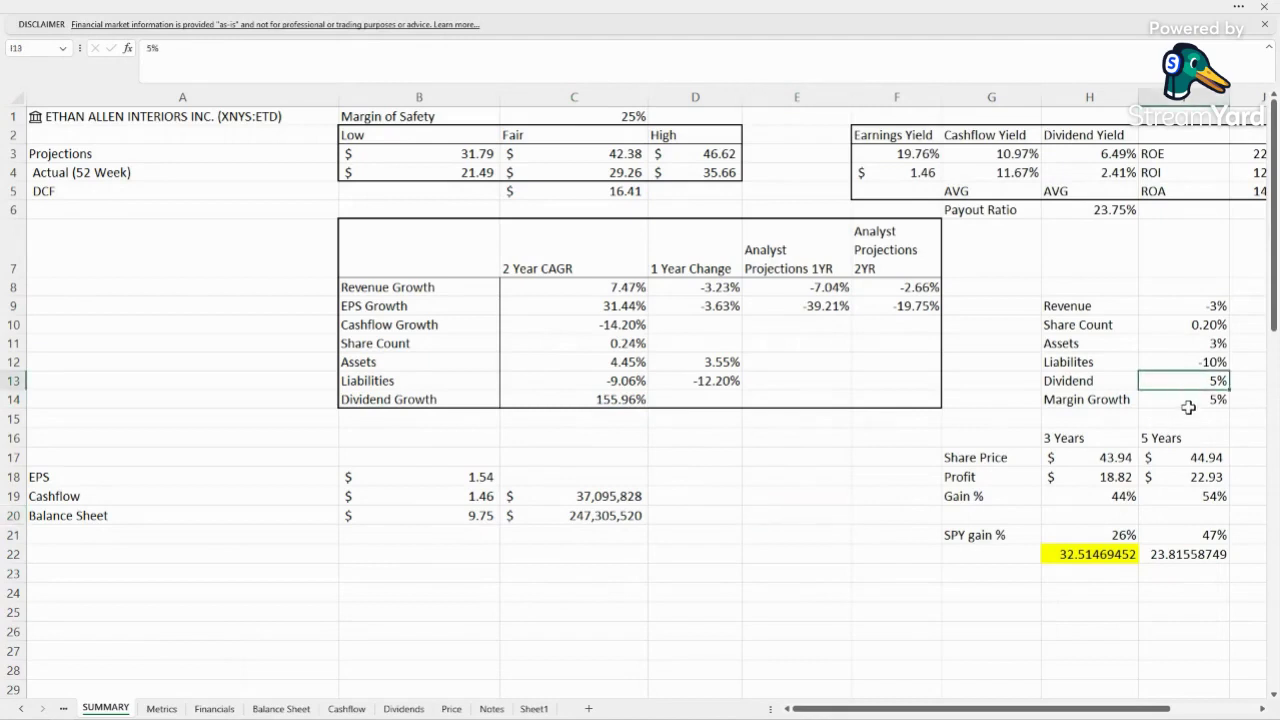
{"action": "left_click", "coordinate": [1176, 400]}
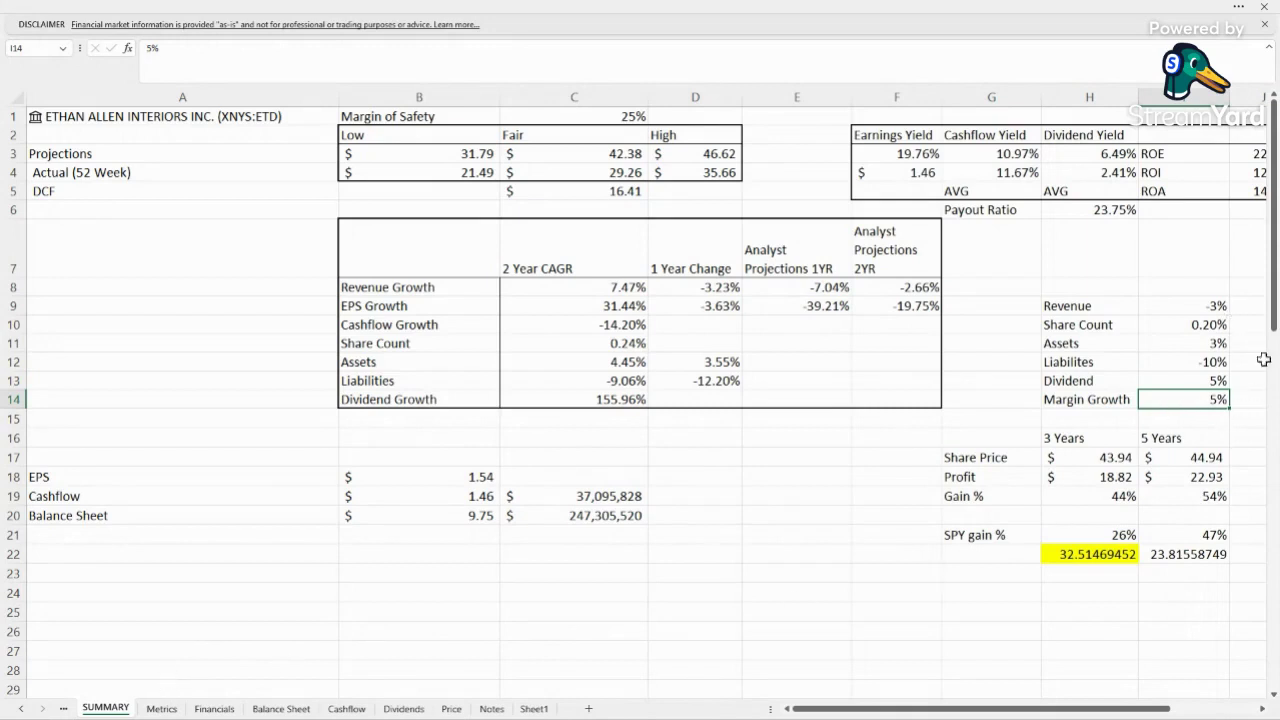
{"action": "left_click", "coordinate": [1244, 433]}
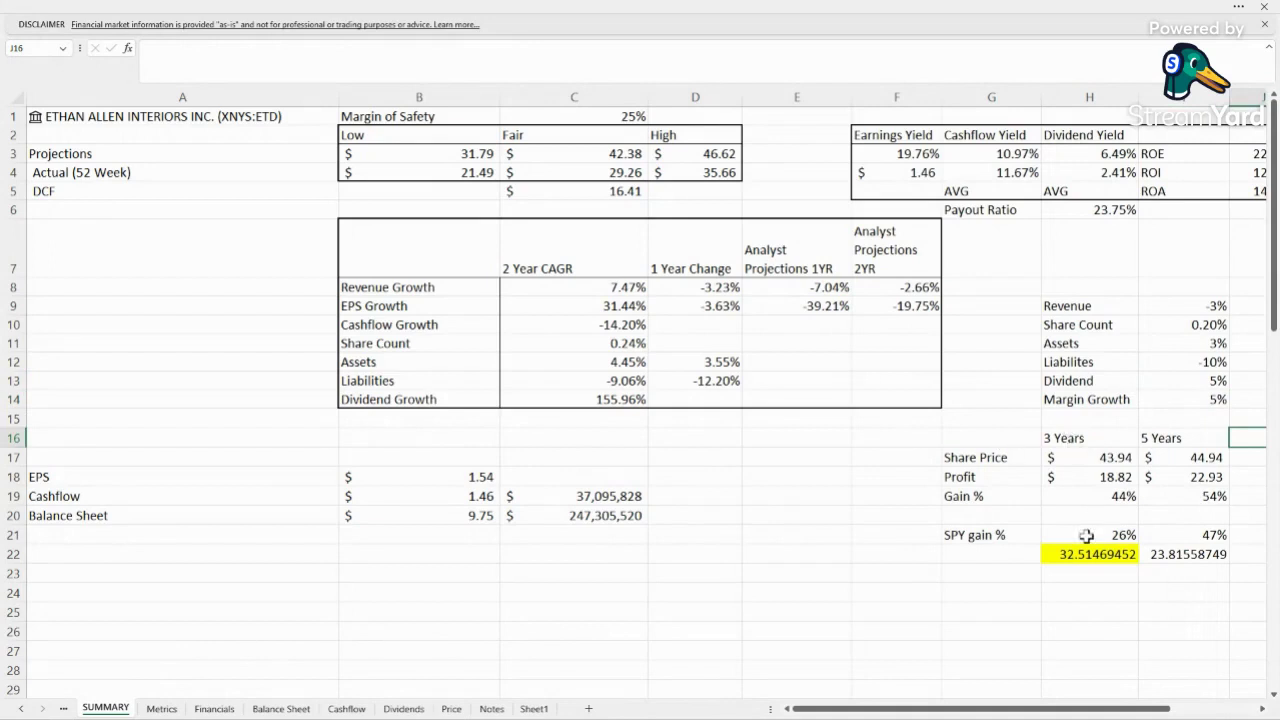
Inspect the three-year projected share price in H17 against the fair price projection in the margin of safety table.
{"action": "left_click", "coordinate": [1100, 458]}
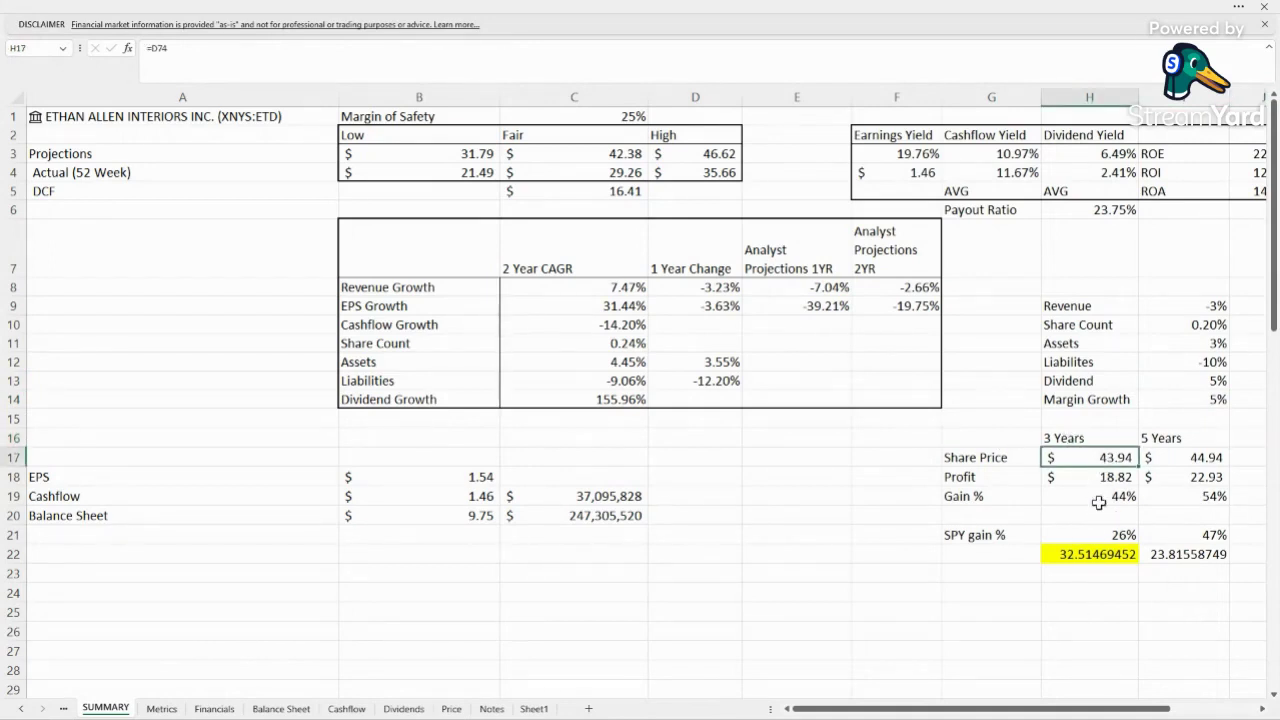
{"action": "left_click", "coordinate": [610, 150]}
{"action": "left_click", "coordinate": [1115, 455]}
Inspect the average formula in K20 and highlight the growth assumptions block H8:I14.
{"action": "left_click_drag", "start_coordinate": [1060, 712], "coordinate": [1138, 712]}
{"action": "left_click", "coordinate": [1157, 517]}
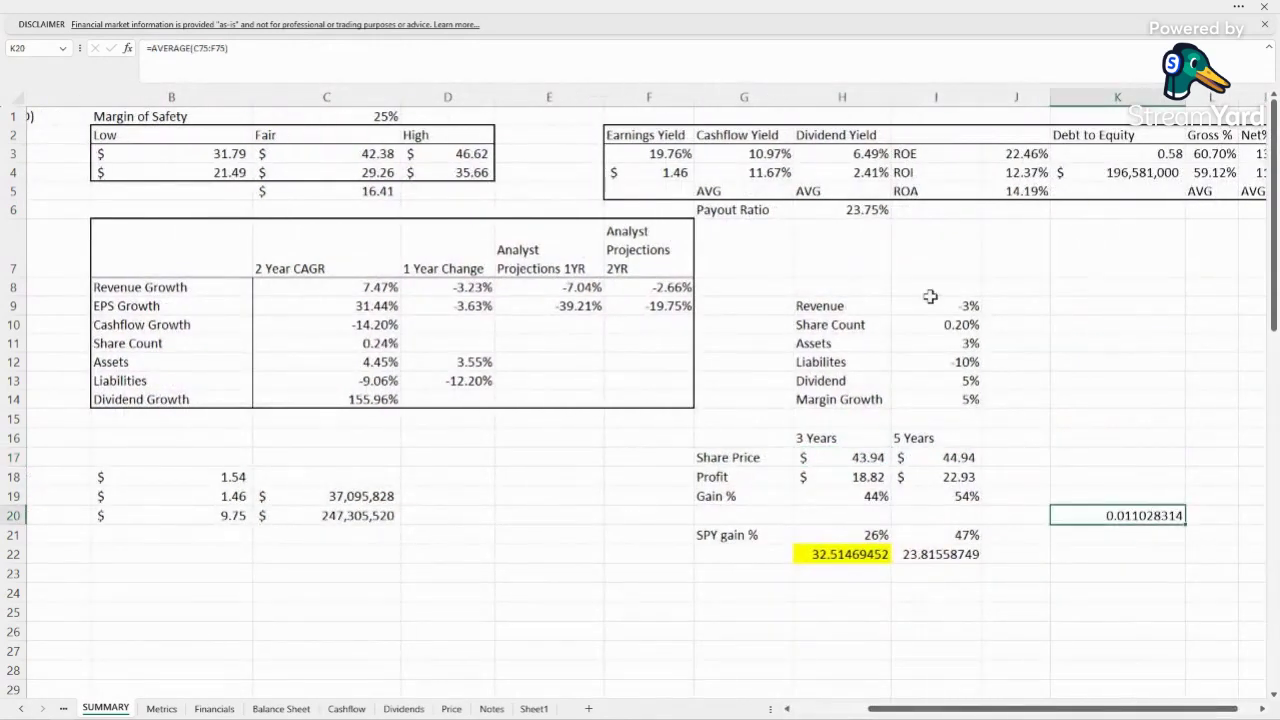
{"action": "left_click_drag", "start_coordinate": [850, 284], "coordinate": [957, 399]}
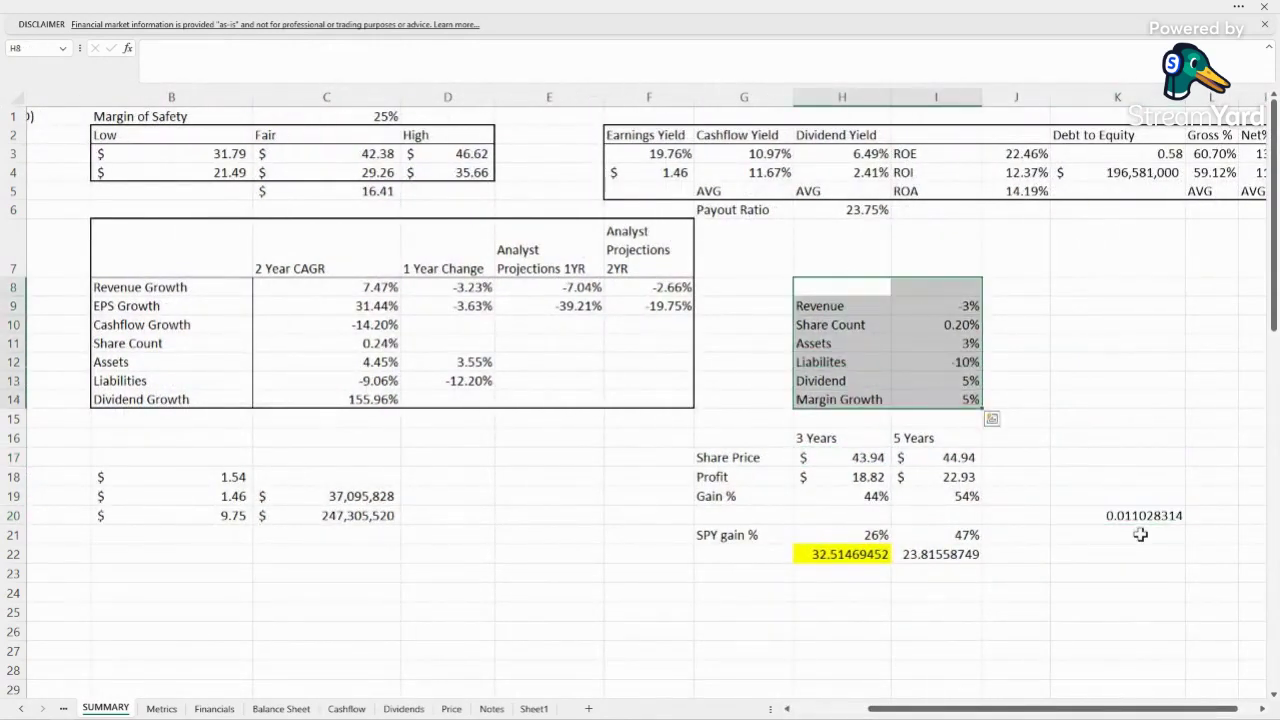
{"action": "left_click", "coordinate": [1140, 535]}
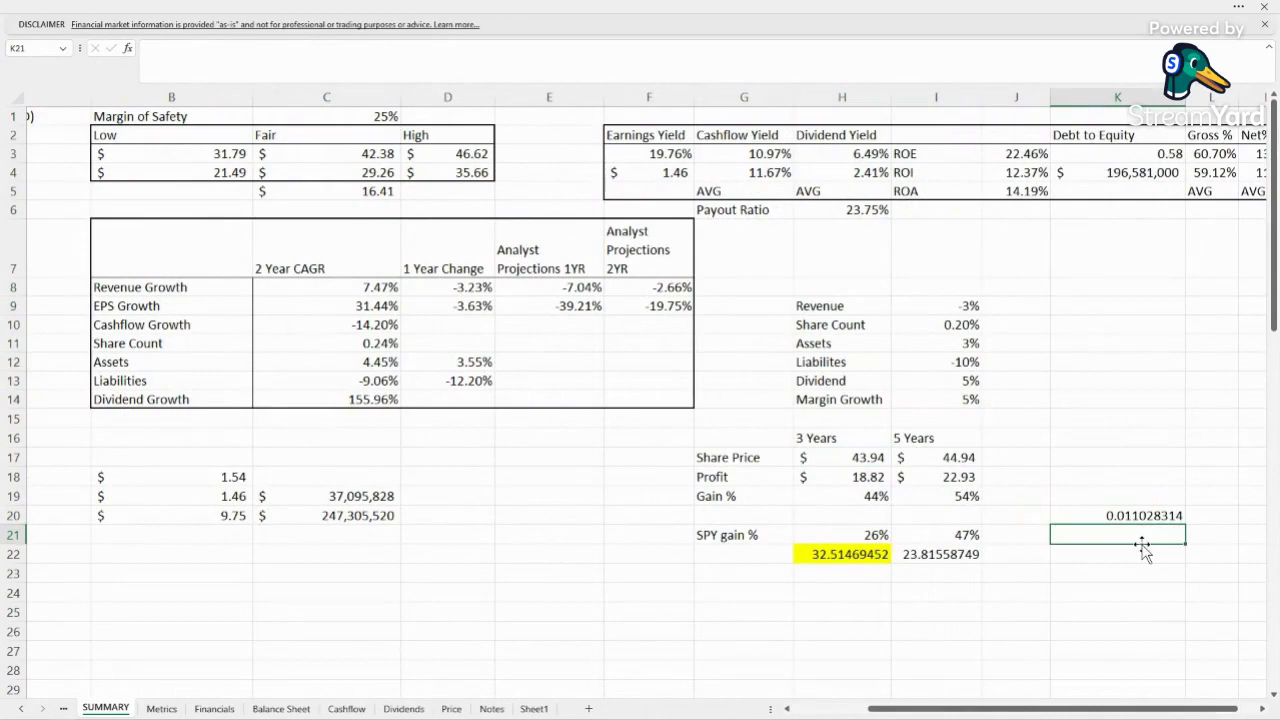
{"action": "left_click", "coordinate": [1117, 574]}
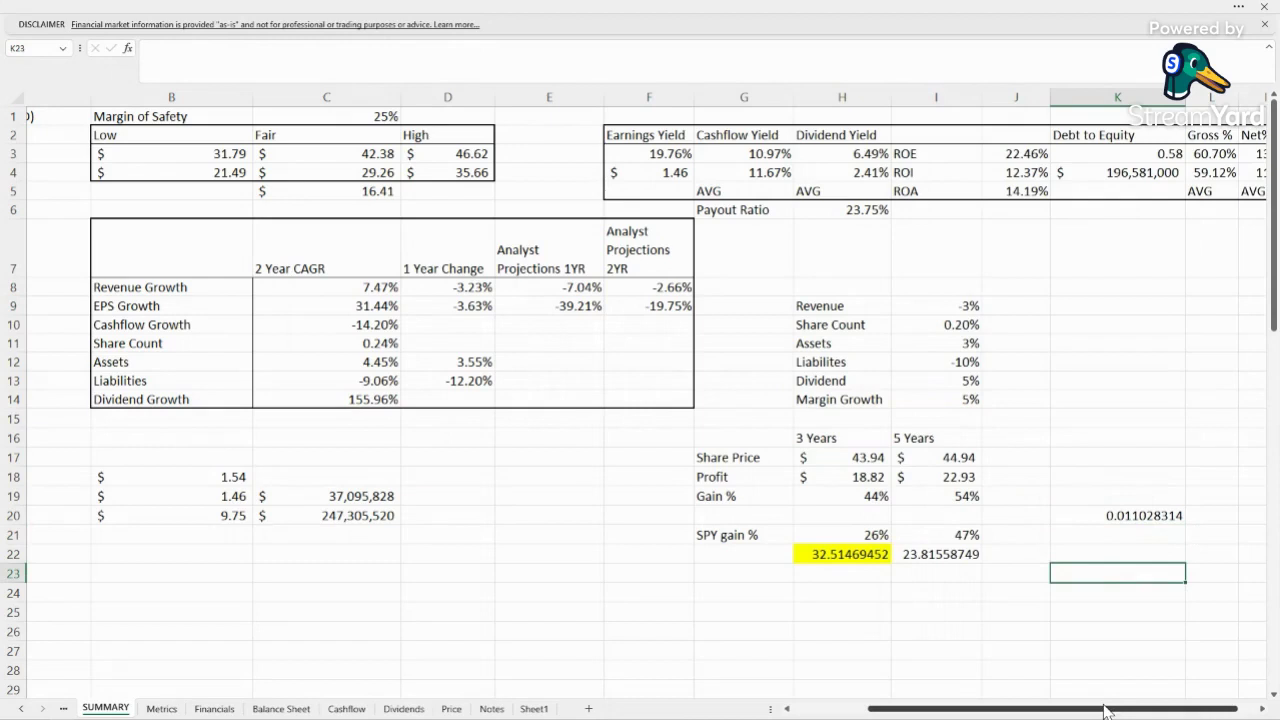
Review the dividend yield in H3 and the payout ratio formula in H6 alongside the 52-week low price.
{"action": "left_click_drag", "start_coordinate": [1105, 710], "coordinate": [1007, 712]}
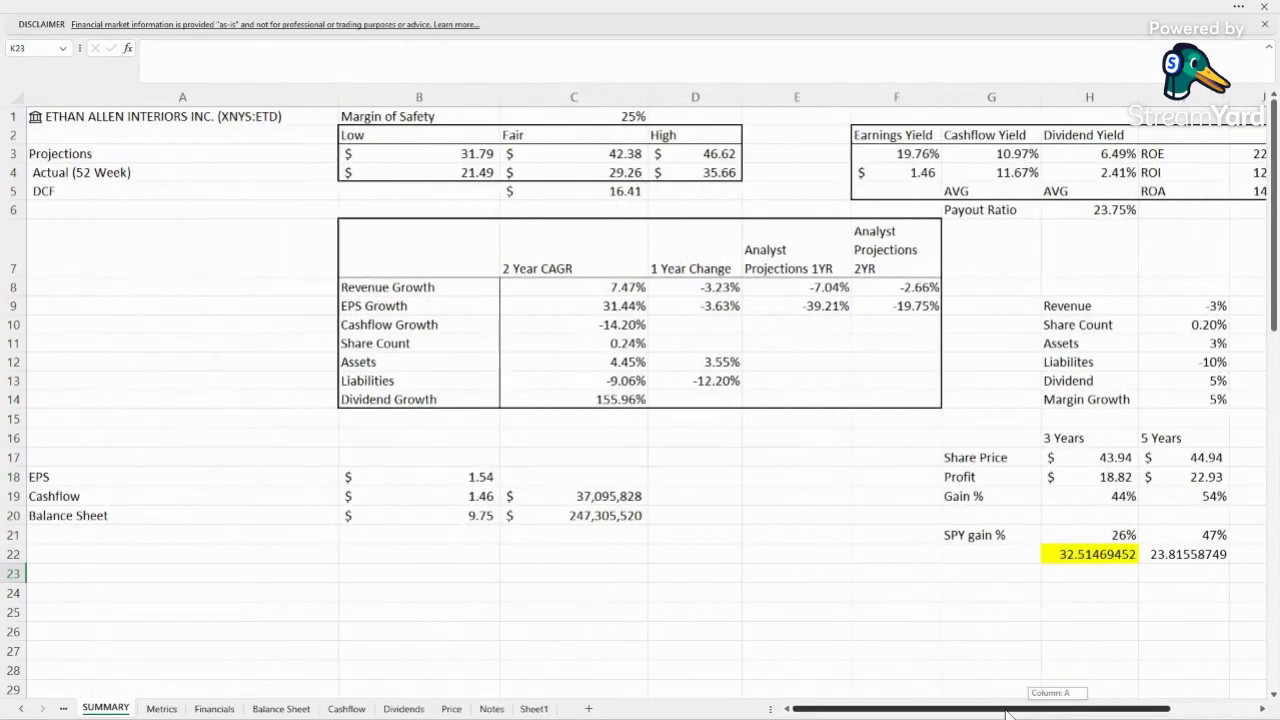
{"action": "left_click", "coordinate": [1187, 607]}
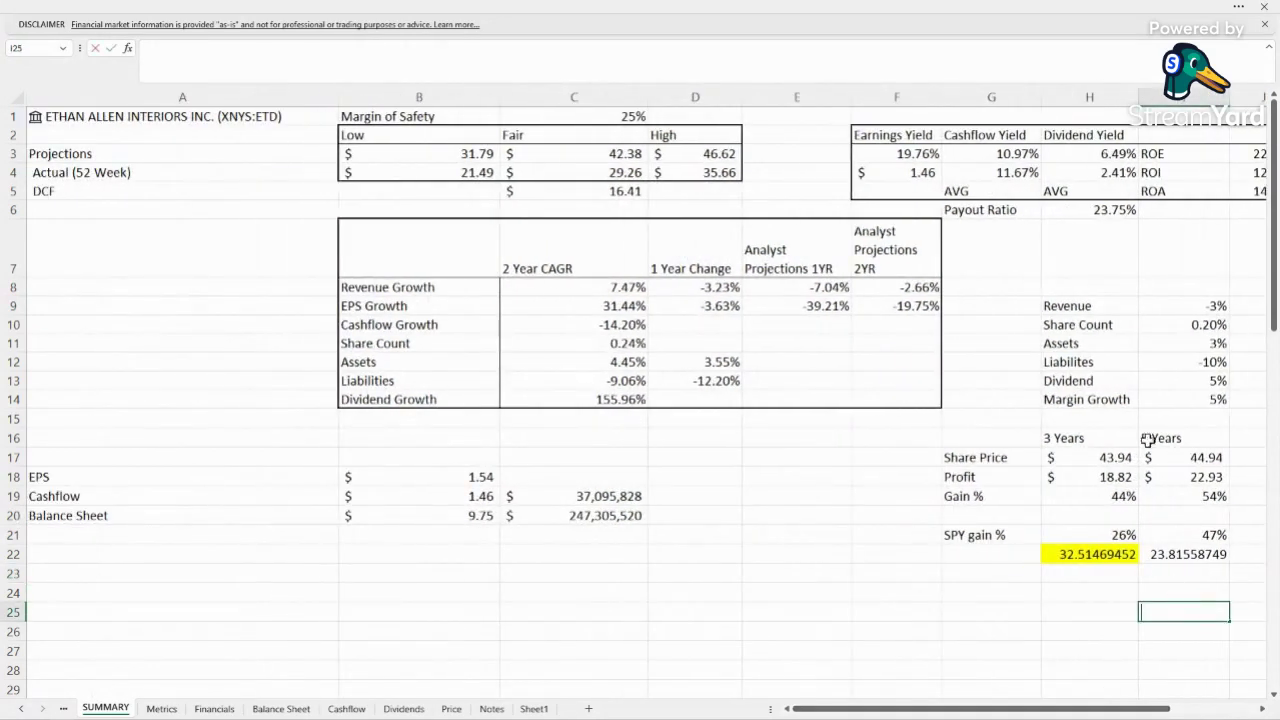
{"action": "left_click", "coordinate": [1068, 158]}
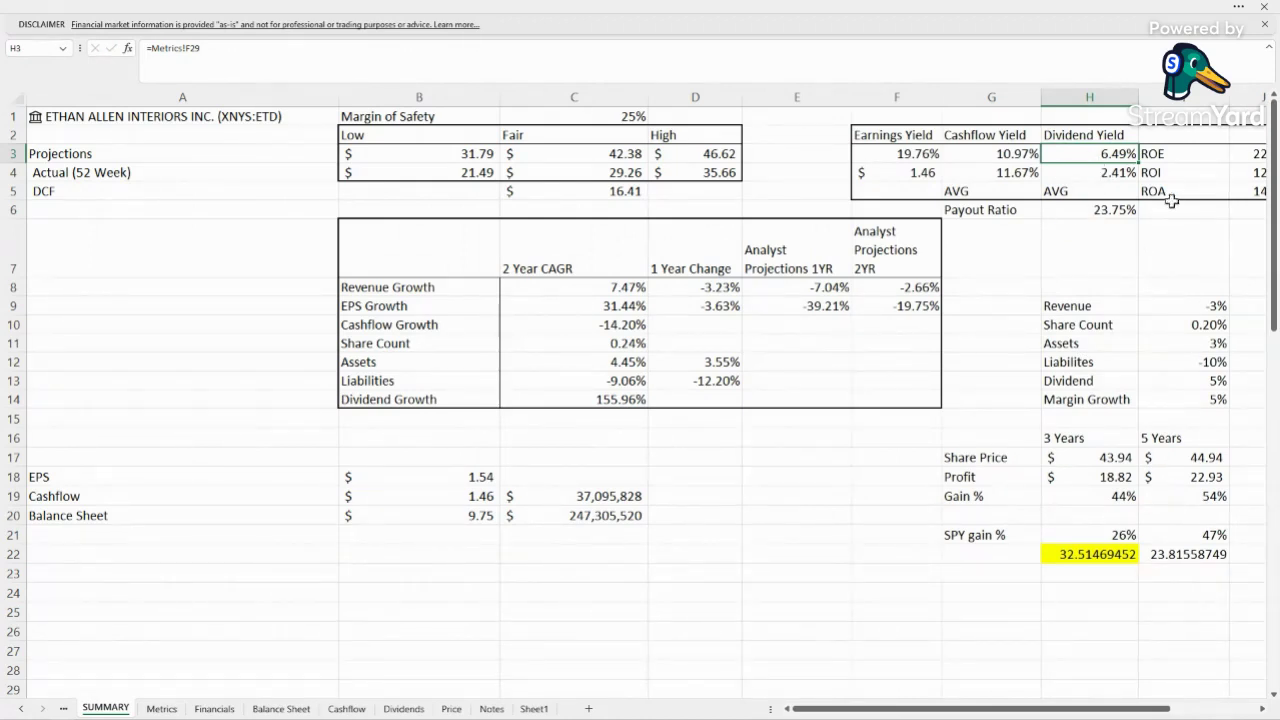
{"action": "left_click", "coordinate": [469, 172]}
{"action": "left_click", "coordinate": [1093, 207]}
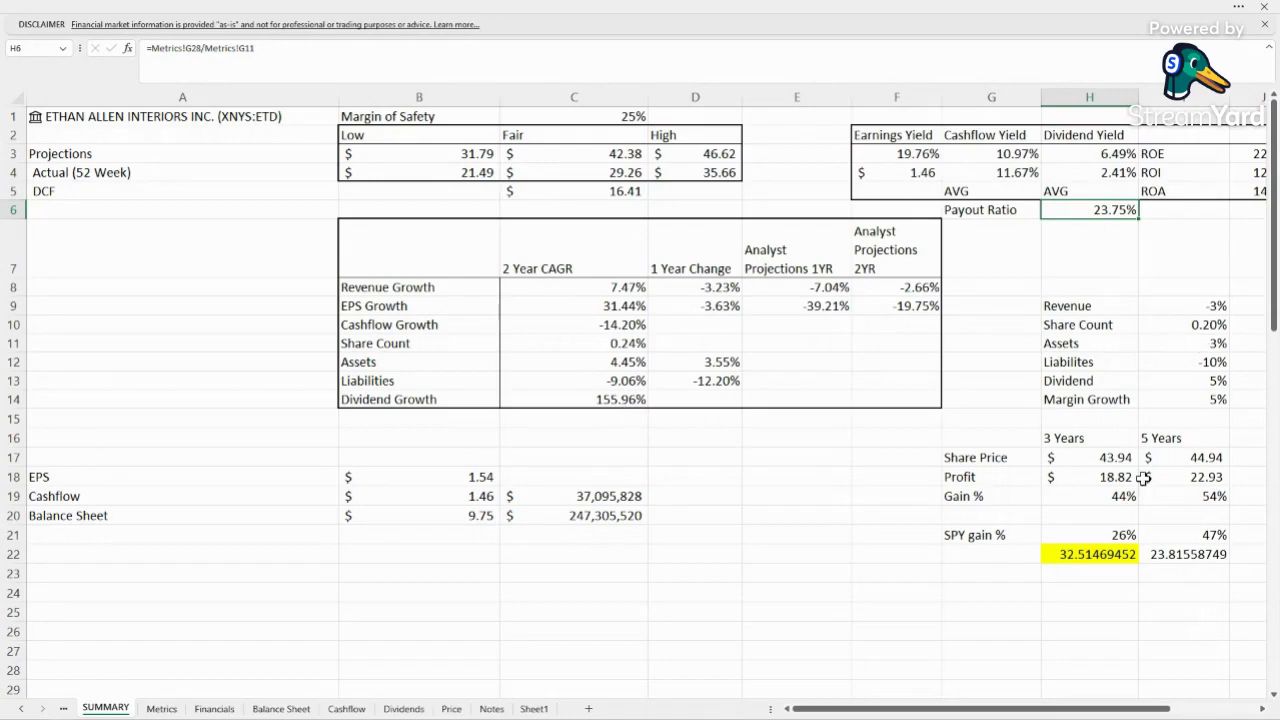
Inspect the five-year projected share price in I17 and compare the three- and five-year gains with the SPY gains.
{"action": "double_click", "coordinate": [1212, 461]}
{"action": "key", "text": "Escape"}
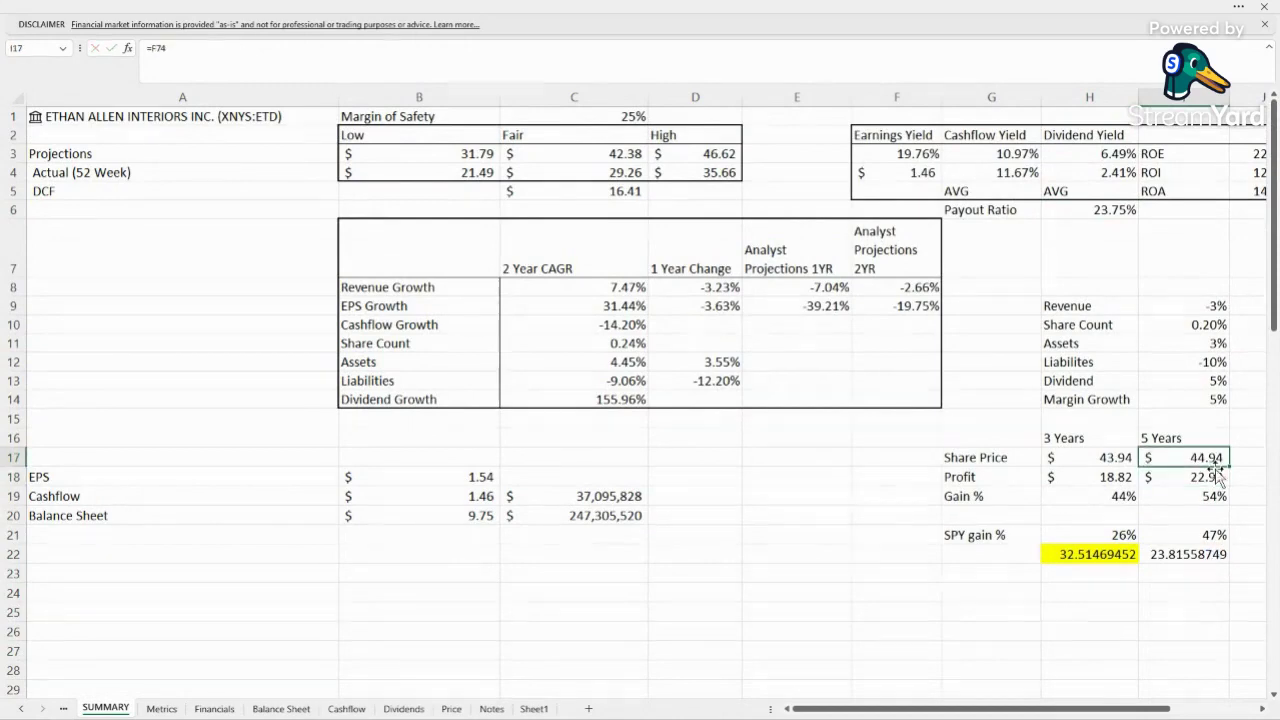
{"action": "left_click", "coordinate": [1112, 510]}
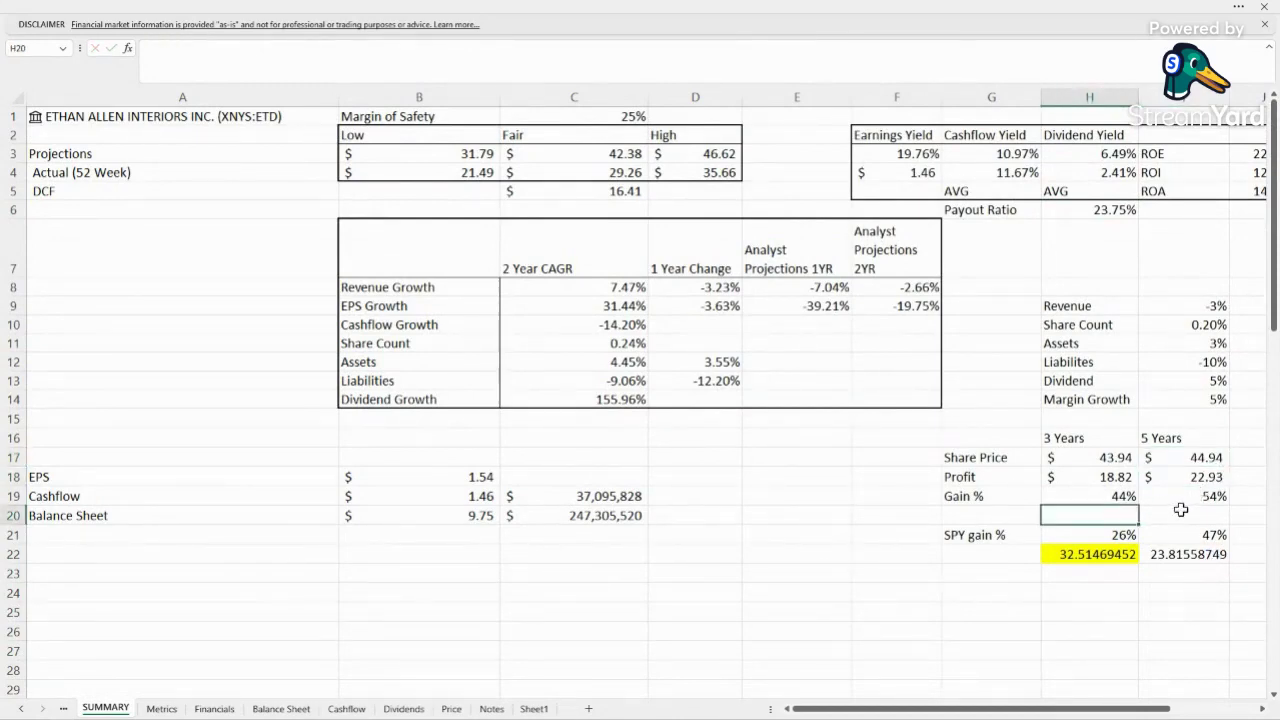
{"action": "left_click", "coordinate": [1180, 509]}
{"action": "left_click", "coordinate": [1100, 510]}
{"action": "left_click", "coordinate": [1180, 513]}
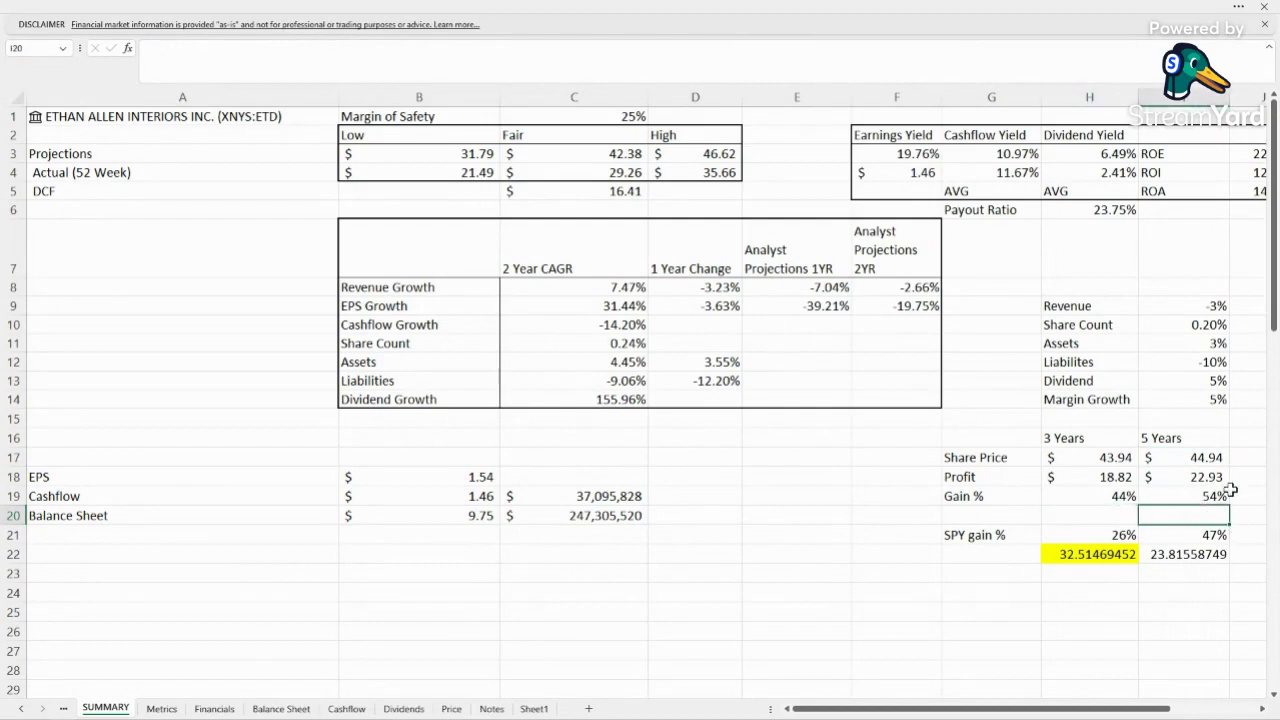
{"action": "left_click", "coordinate": [1118, 512]}
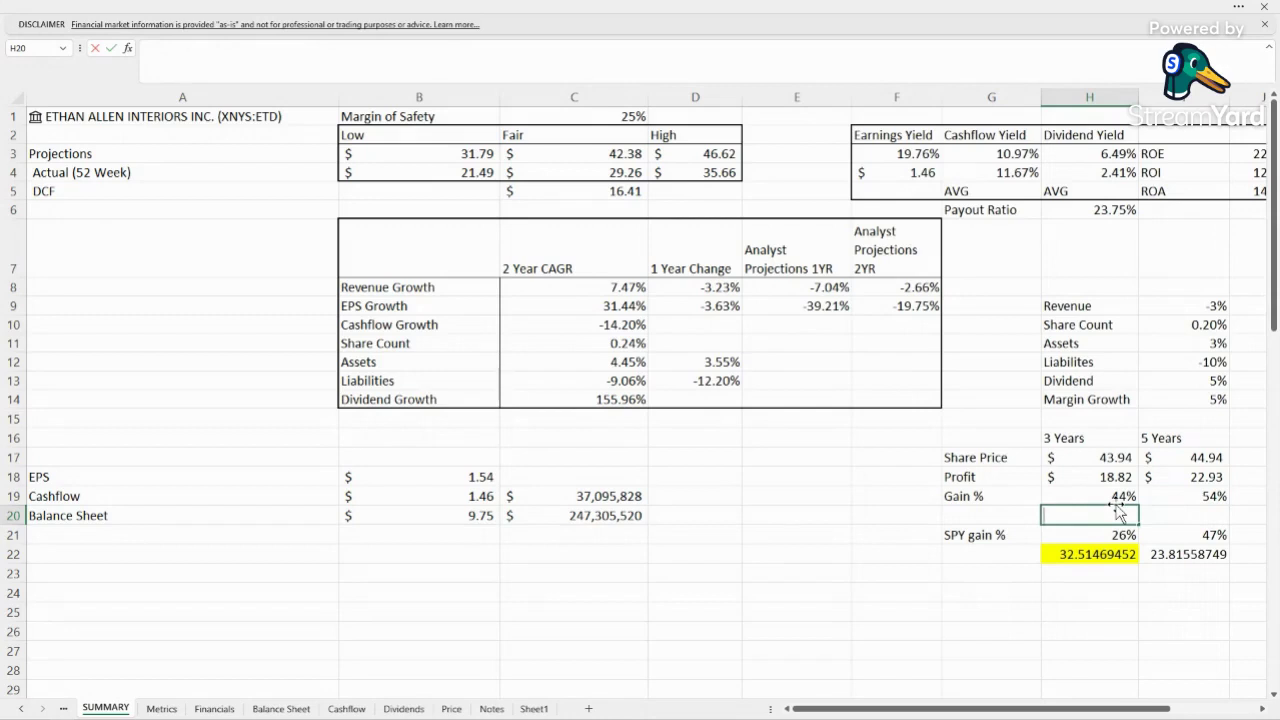
Highlight the EPS, cashflow and balance sheet figures in B17:C20 on the SUMMARY sheet for review.
{"action": "left_click", "coordinate": [947, 608]}
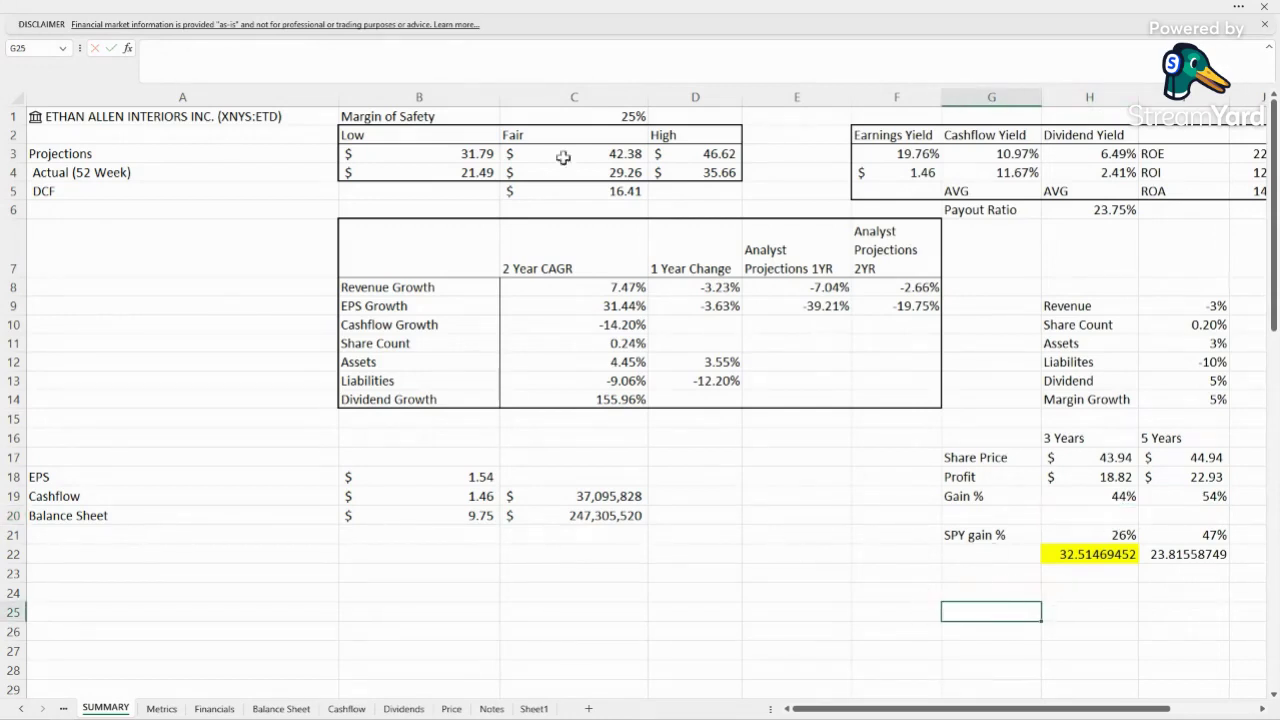
{"action": "left_click", "coordinate": [803, 530]}
{"action": "scroll", "coordinate": [823, 508], "scroll_direction": "down", "scroll_amount": 1}
{"action": "scroll", "coordinate": [823, 508], "scroll_direction": "up", "scroll_amount": 1}
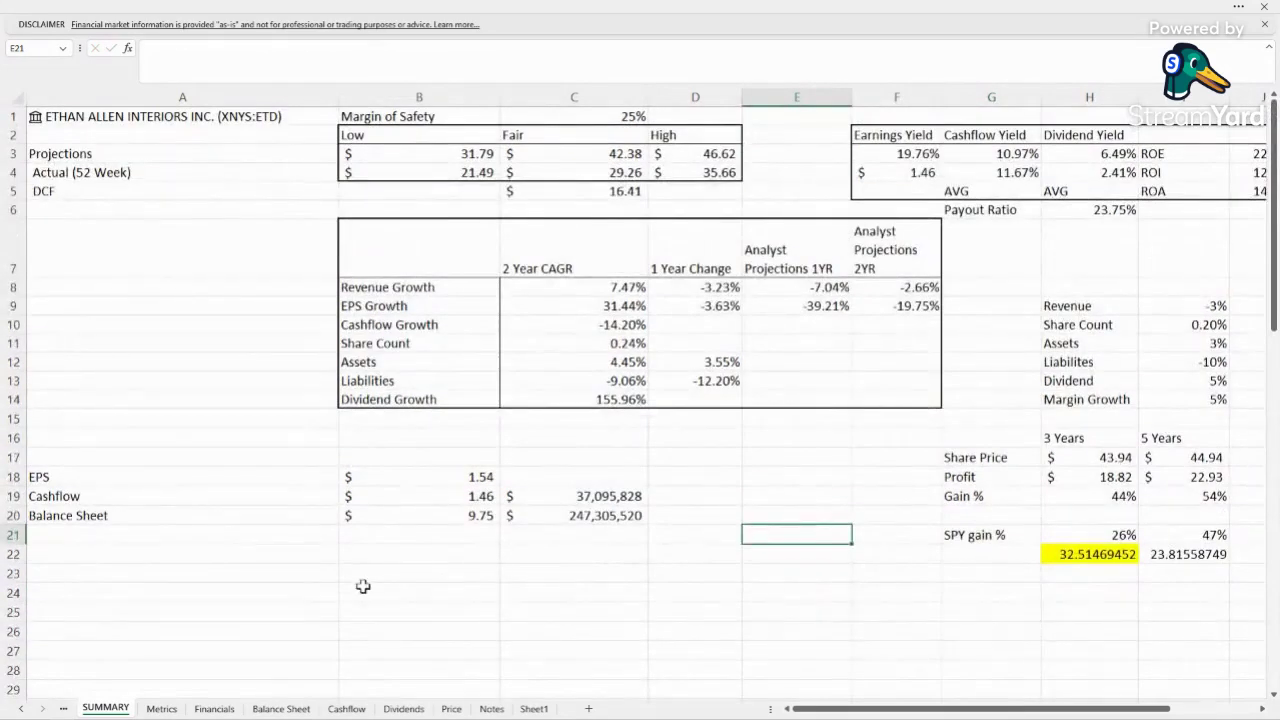
{"action": "left_click_drag", "start_coordinate": [340, 458], "coordinate": [640, 518]}
{"action": "left_click", "coordinate": [657, 606]}
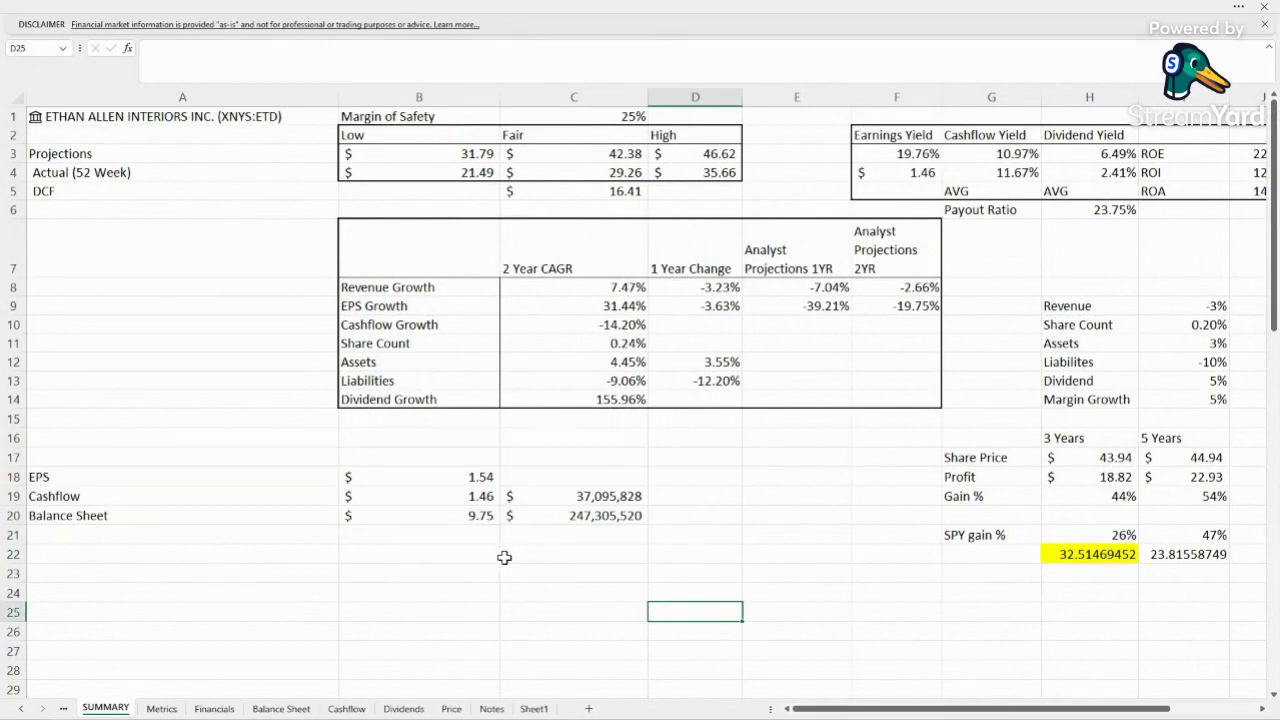
{"action": "left_click", "coordinate": [504, 557]}
{"action": "left_click", "coordinate": [470, 476]}
{"action": "key", "text": "Up"}
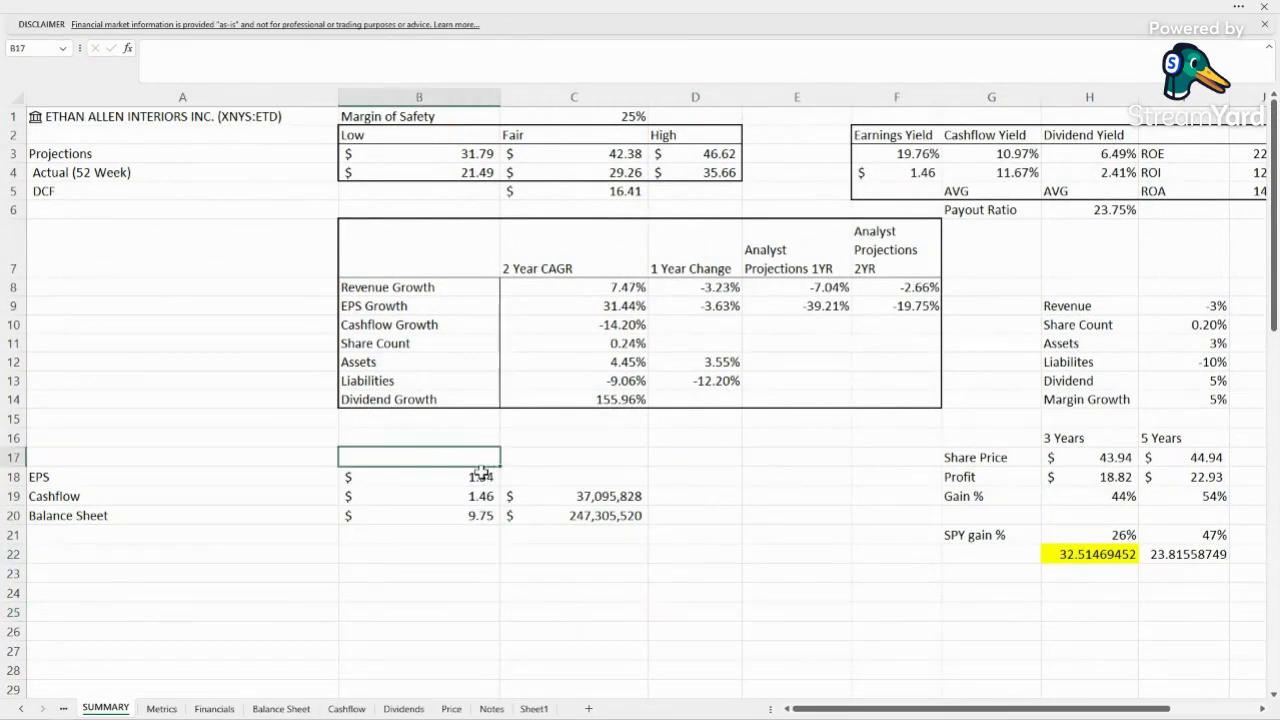
Inspect the cashflow formula in C19 and compare it with the 2022 free cash flow in G16 of the Metrics sheet.
{"action": "left_click", "coordinate": [598, 496]}
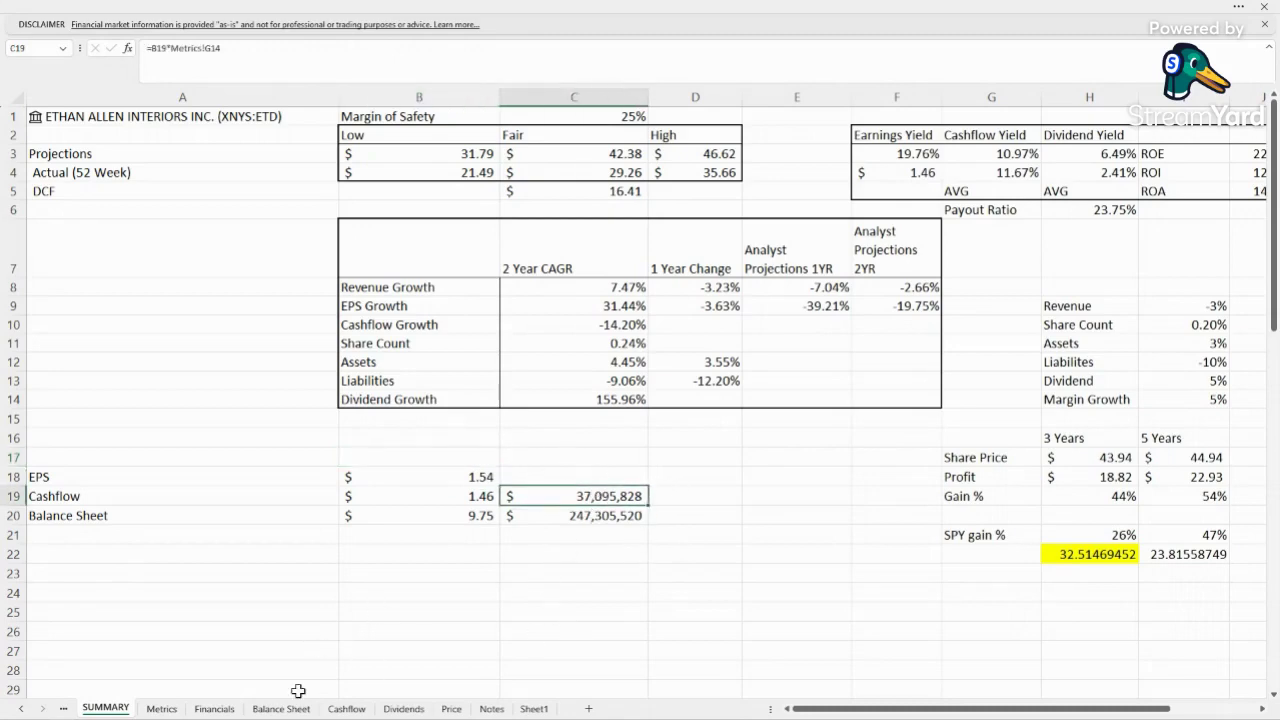
{"action": "left_click", "coordinate": [161, 708]}
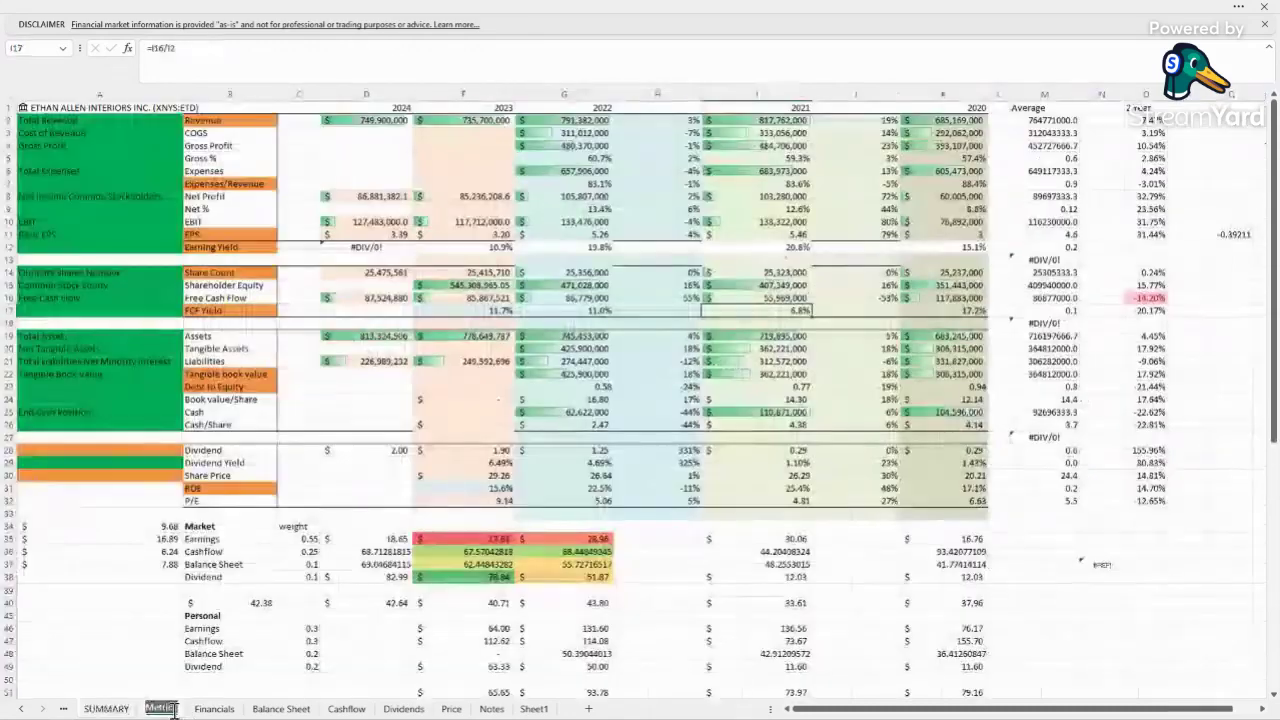
{"action": "left_click", "coordinate": [591, 299]}
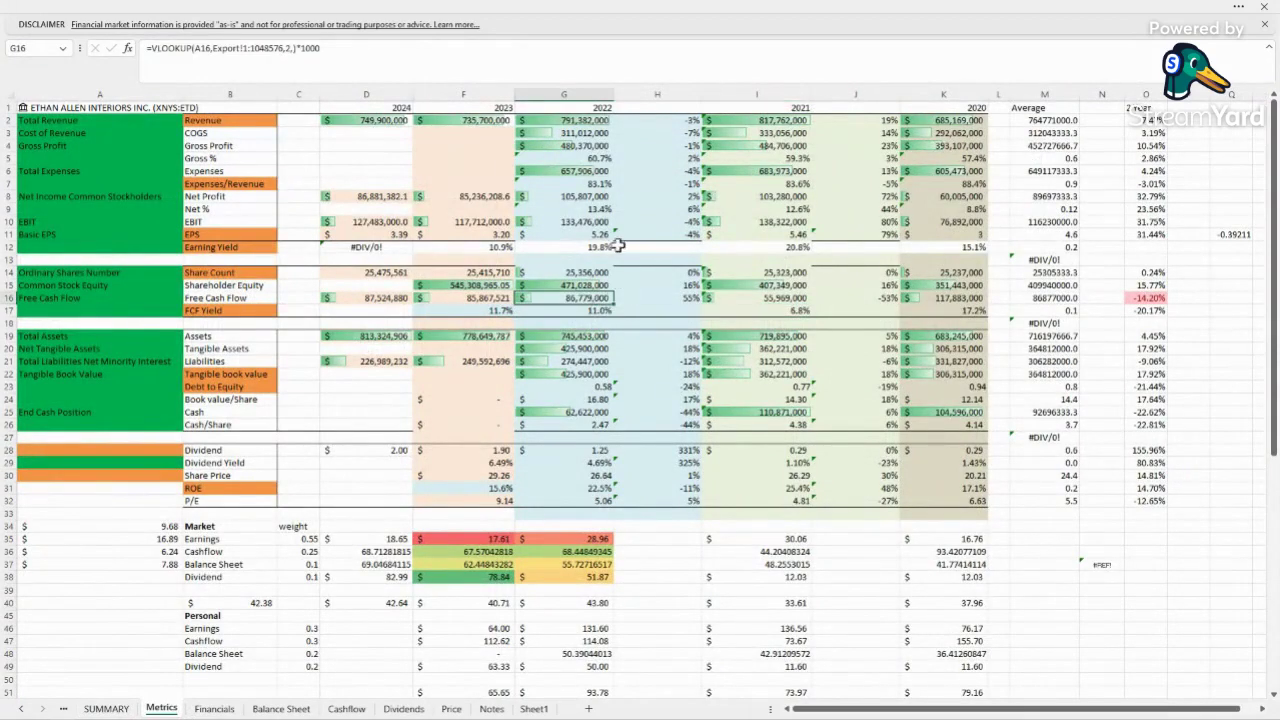
{"action": "left_click", "coordinate": [106, 708]}
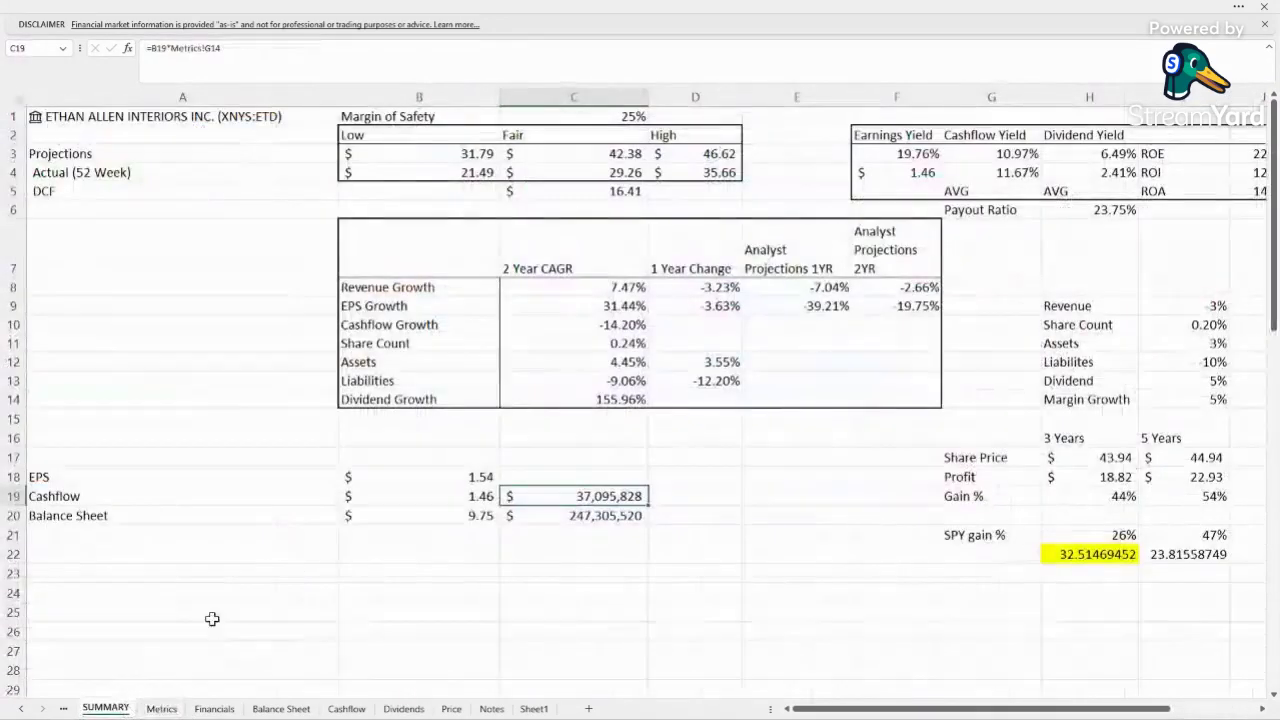
Inspect the balance sheet formula in C20 and compare it with 2022 tangible assets and liabilities in G20 and G21 of the Metrics sheet.
{"action": "left_click", "coordinate": [593, 516]}
{"action": "left_click", "coordinate": [602, 570]}
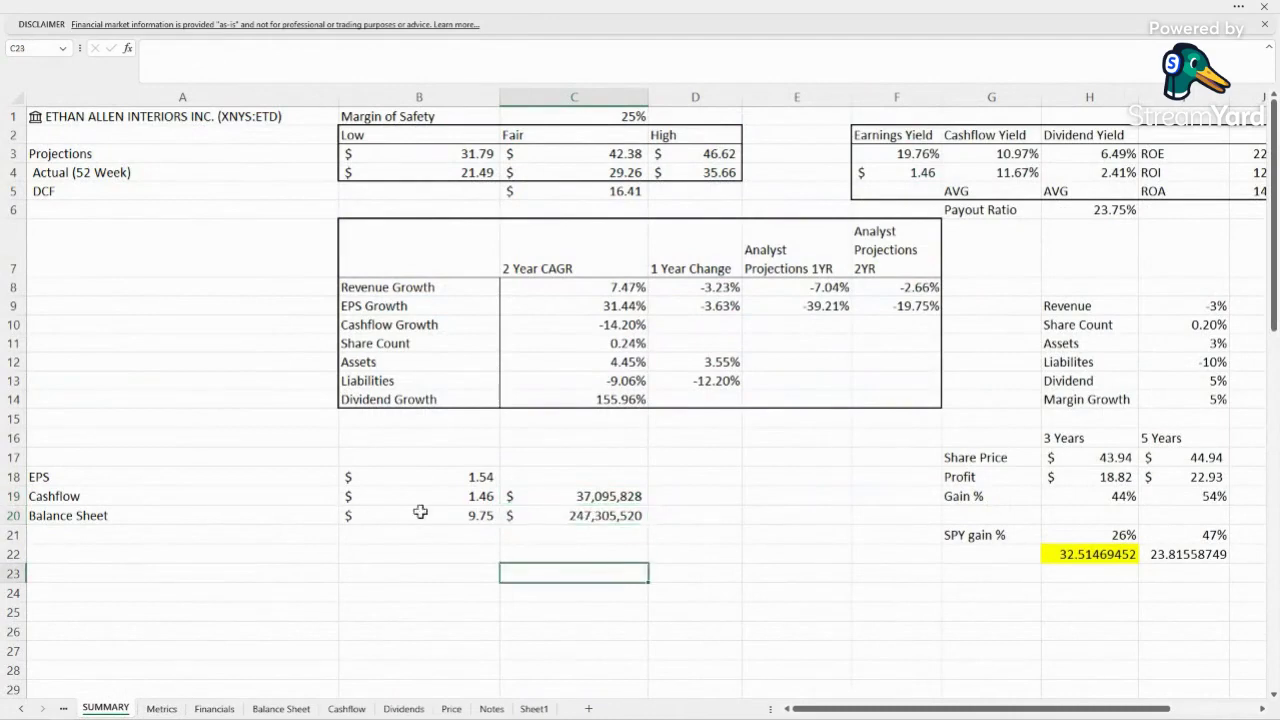
{"action": "left_click", "coordinate": [561, 517]}
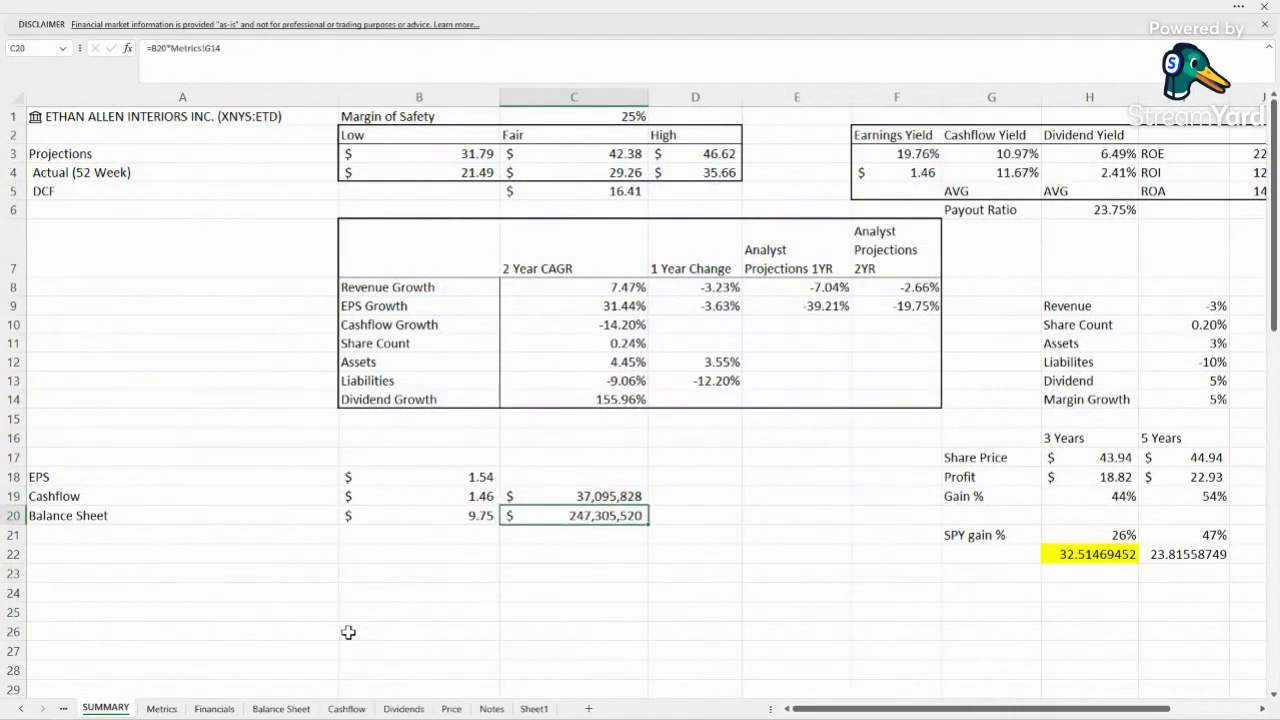
{"action": "left_click", "coordinate": [160, 709]}
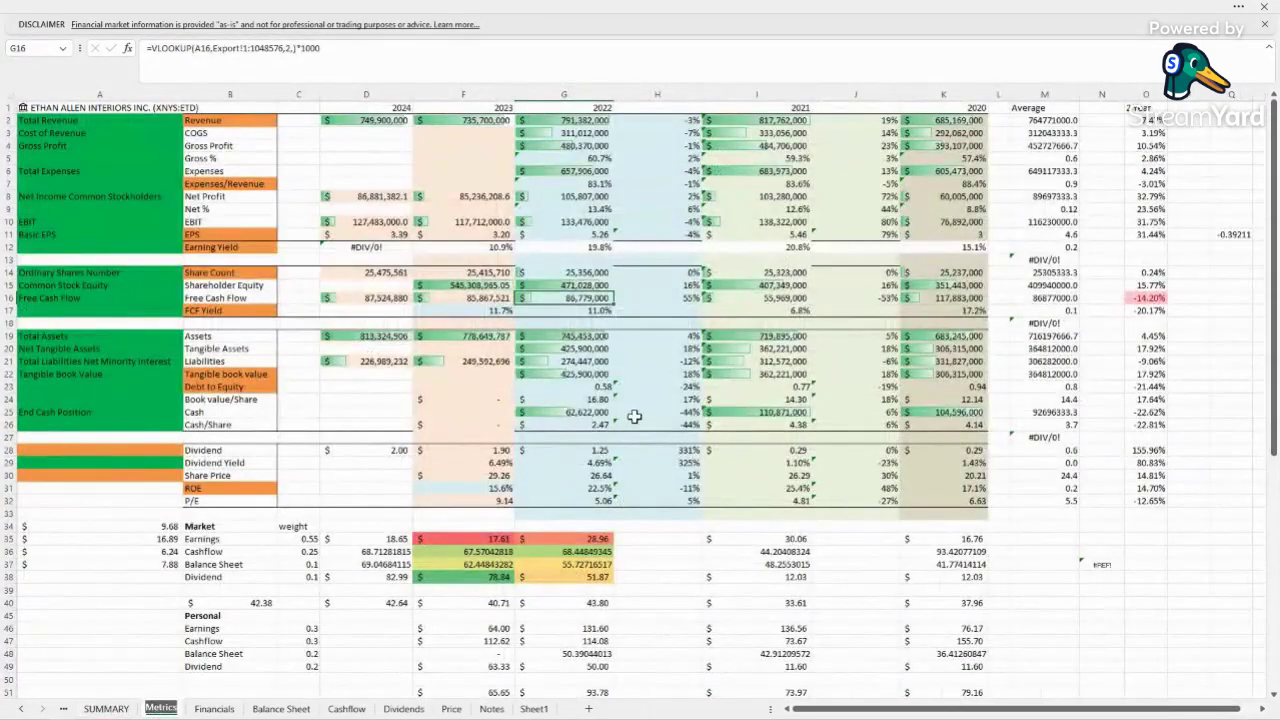
{"action": "left_click", "coordinate": [588, 347]}
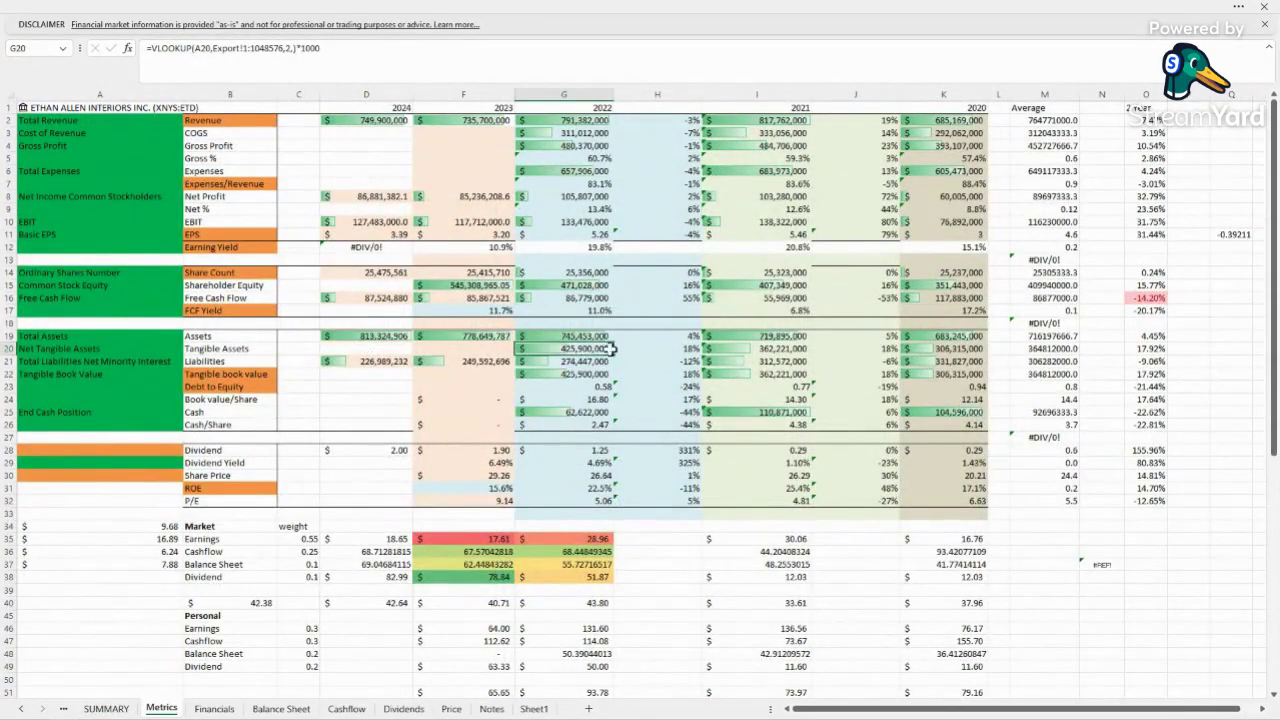
{"action": "left_click", "coordinate": [587, 364]}
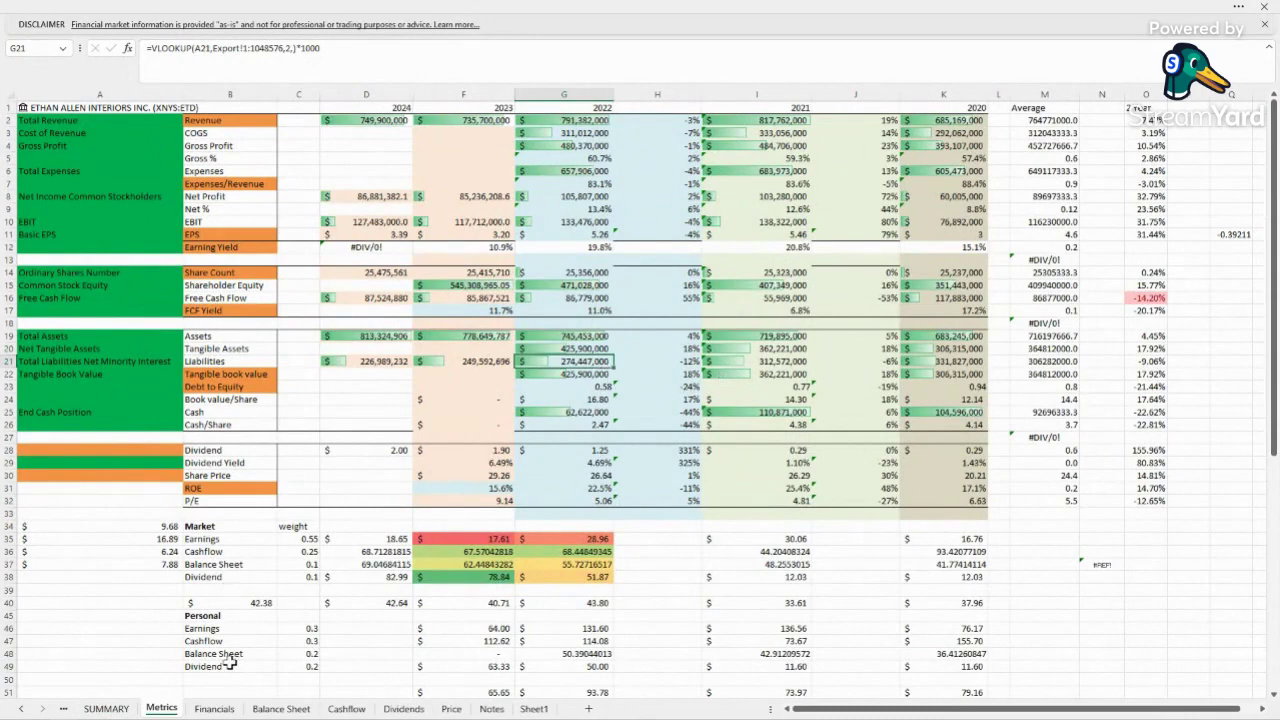
{"action": "left_click", "coordinate": [106, 709]}
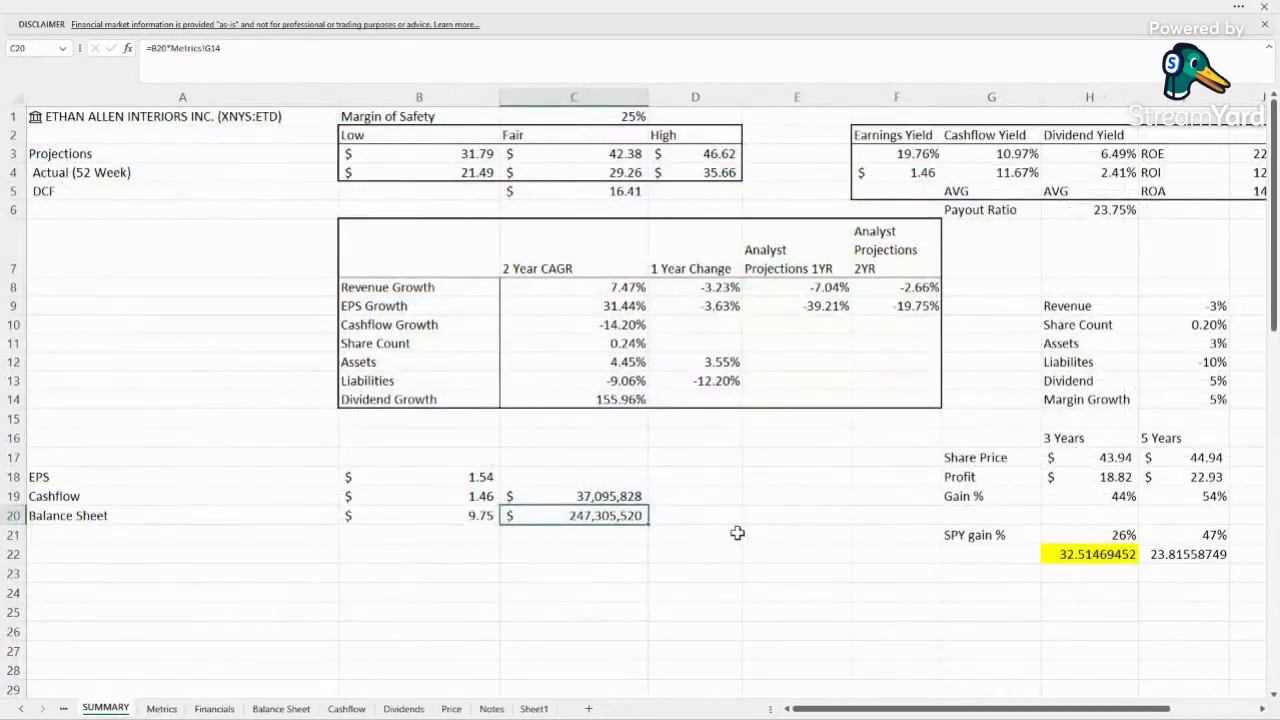
{"action": "left_click", "coordinate": [212, 455]}
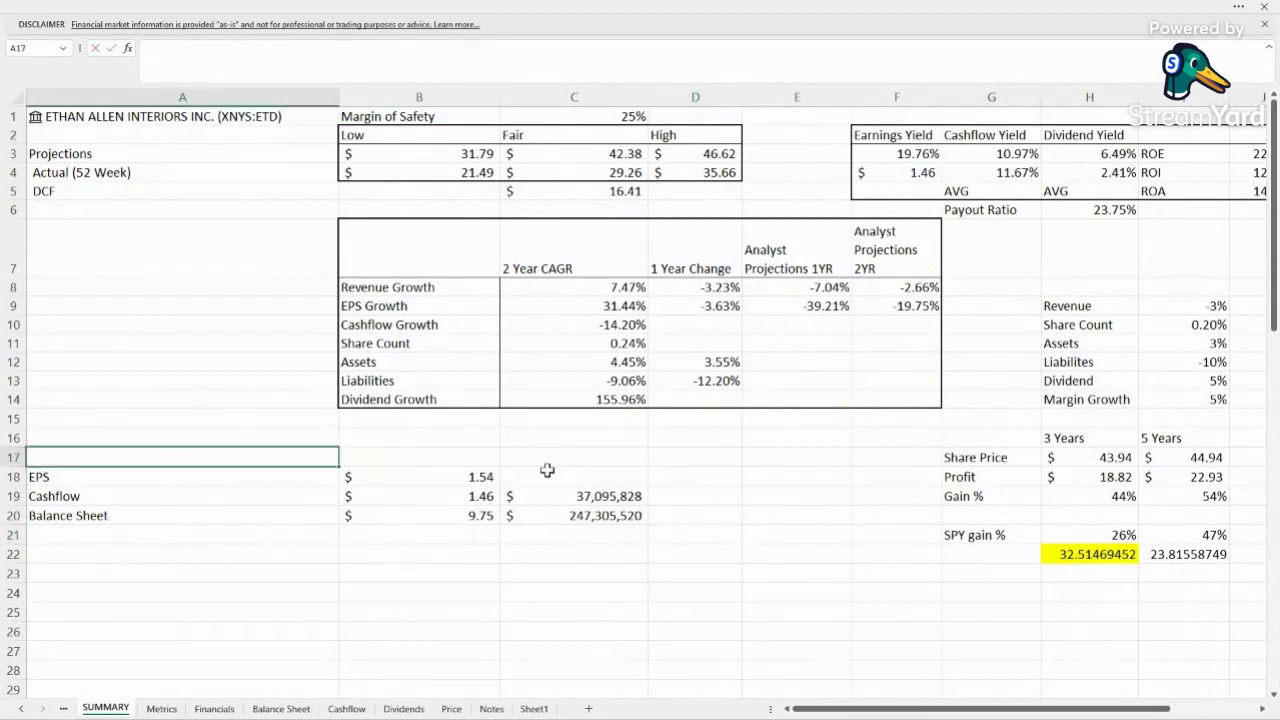
{"action": "left_click", "coordinate": [679, 459]}
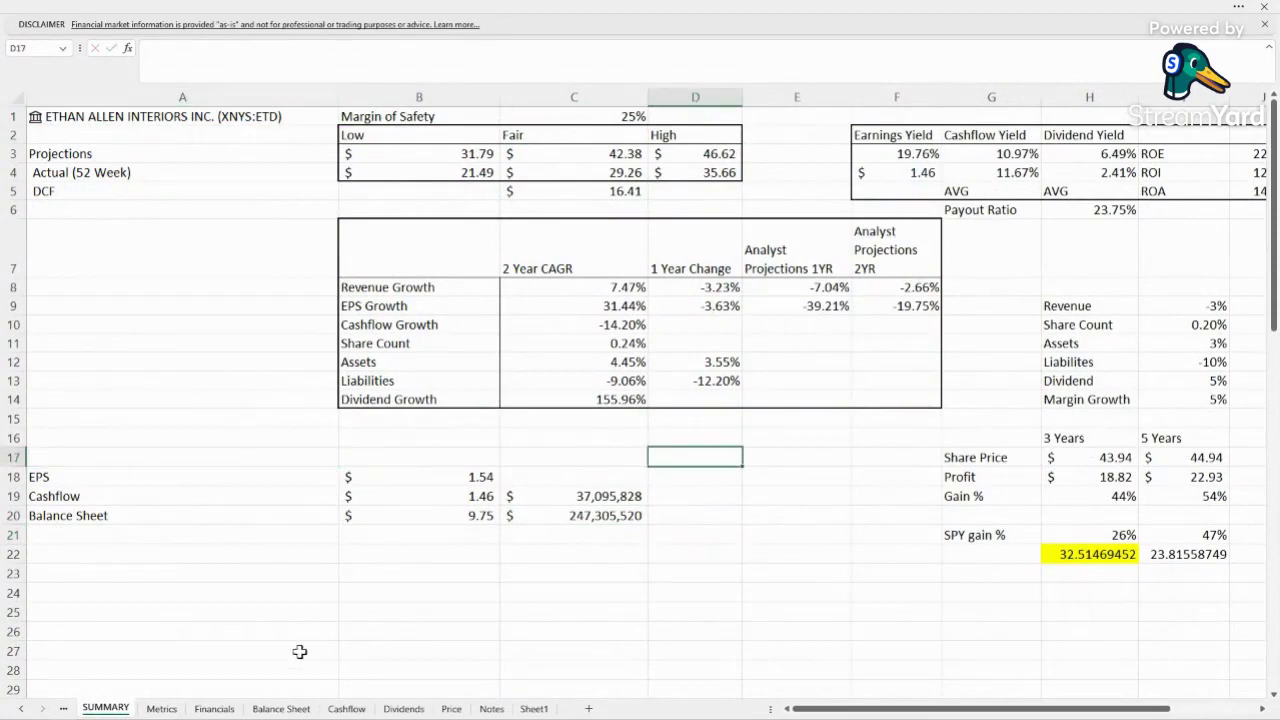
Review the revenue, COGS and profit charts on the Financials sheet and the asset and liability charts on the Balance Sheet sheet.
{"action": "left_click", "coordinate": [214, 708]}
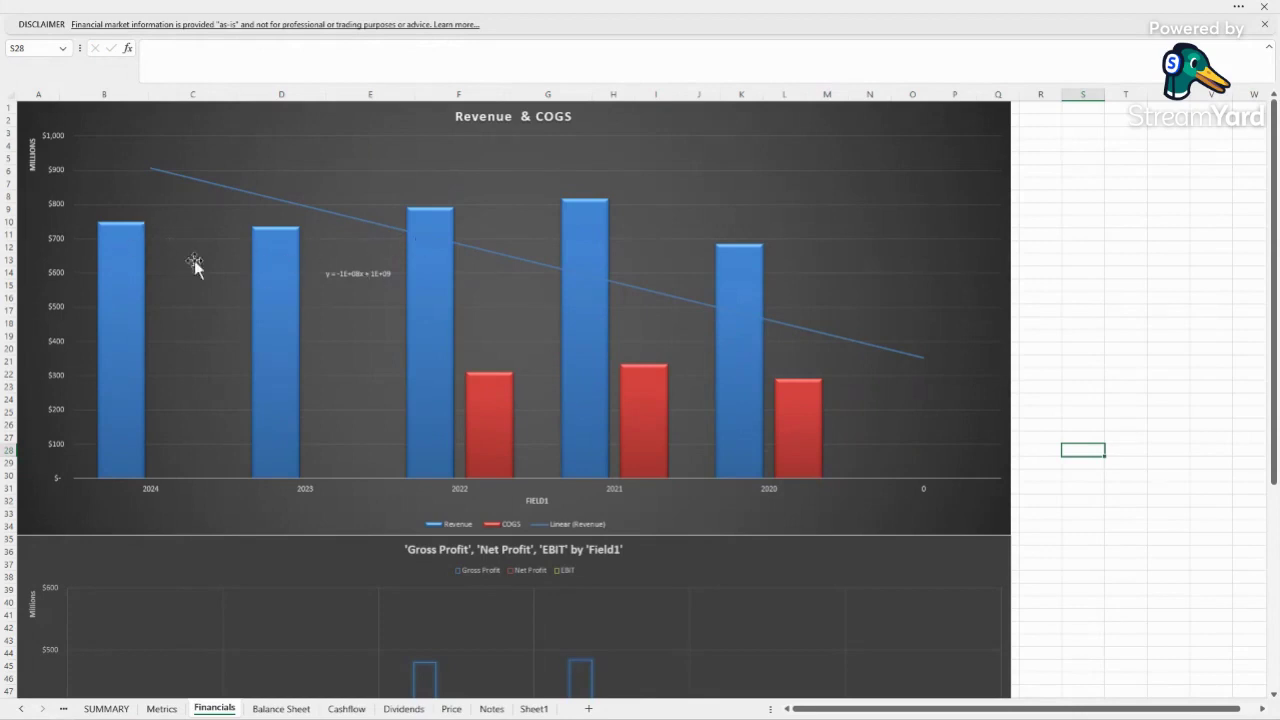
{"action": "scroll", "coordinate": [450, 404], "scroll_direction": "down", "scroll_amount": 10}
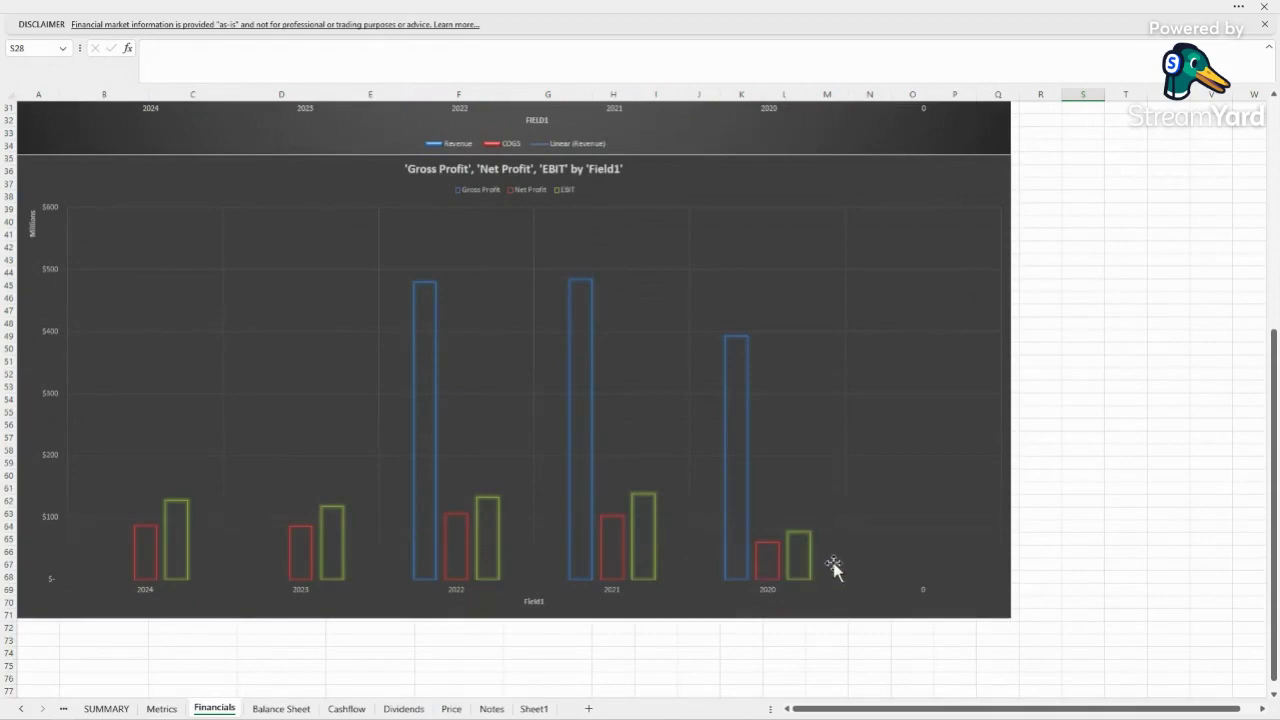
{"action": "left_click", "coordinate": [290, 710]}
{"action": "scroll", "coordinate": [489, 515], "scroll_direction": "up", "scroll_amount": 10}
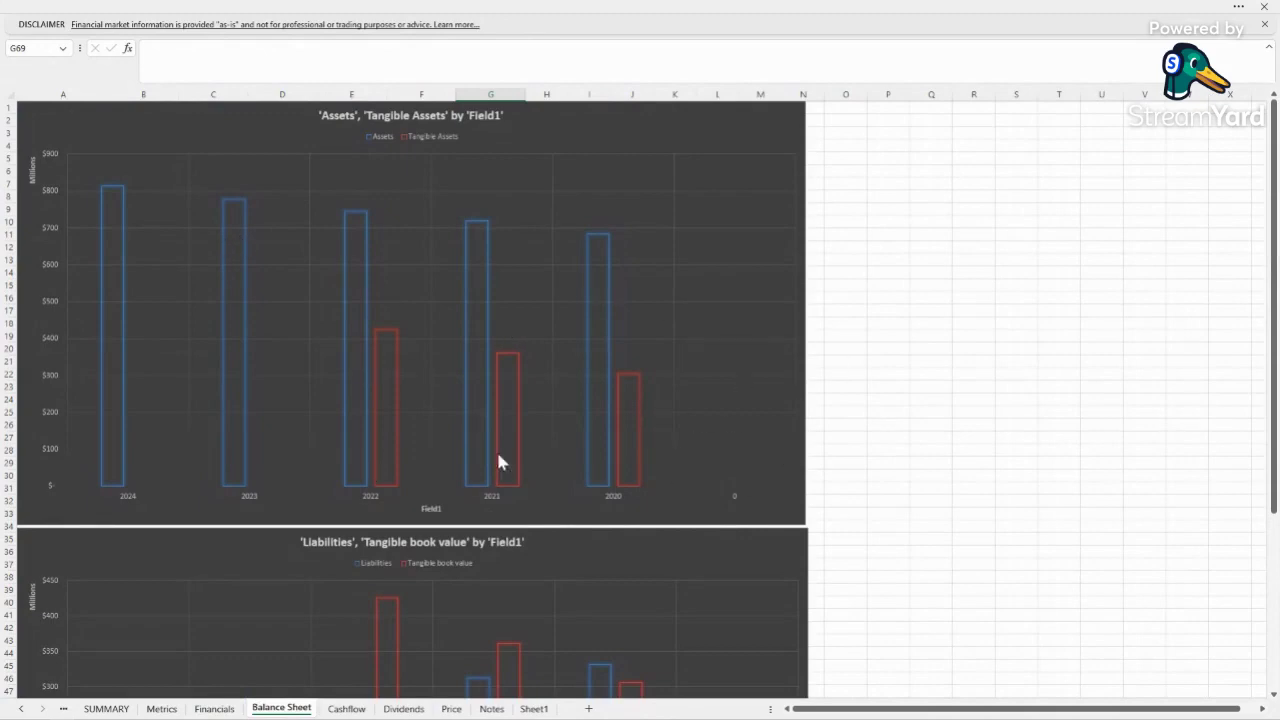
{"action": "scroll", "coordinate": [500, 462], "scroll_direction": "down", "scroll_amount": 9}
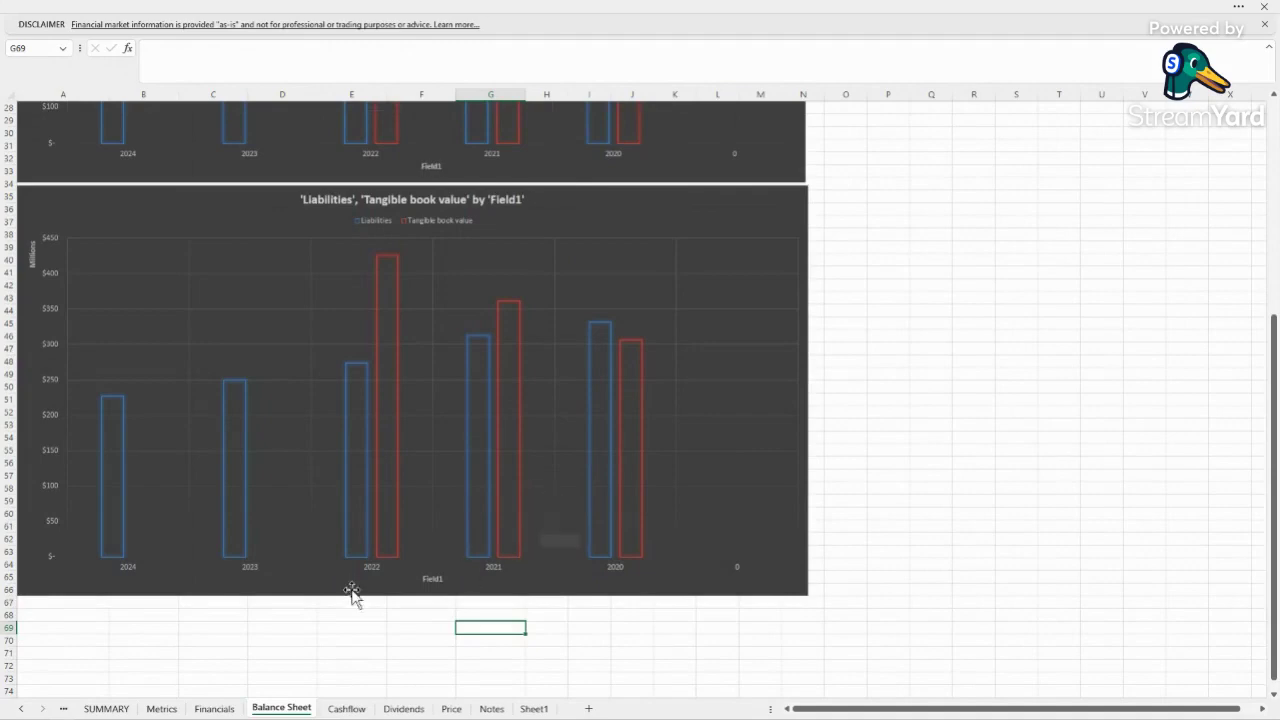
Examine the yearly Free Cash Flow chart on the Cashflow sheet and the Dividend chart on the Dividends sheet.
{"action": "left_click", "coordinate": [346, 708]}
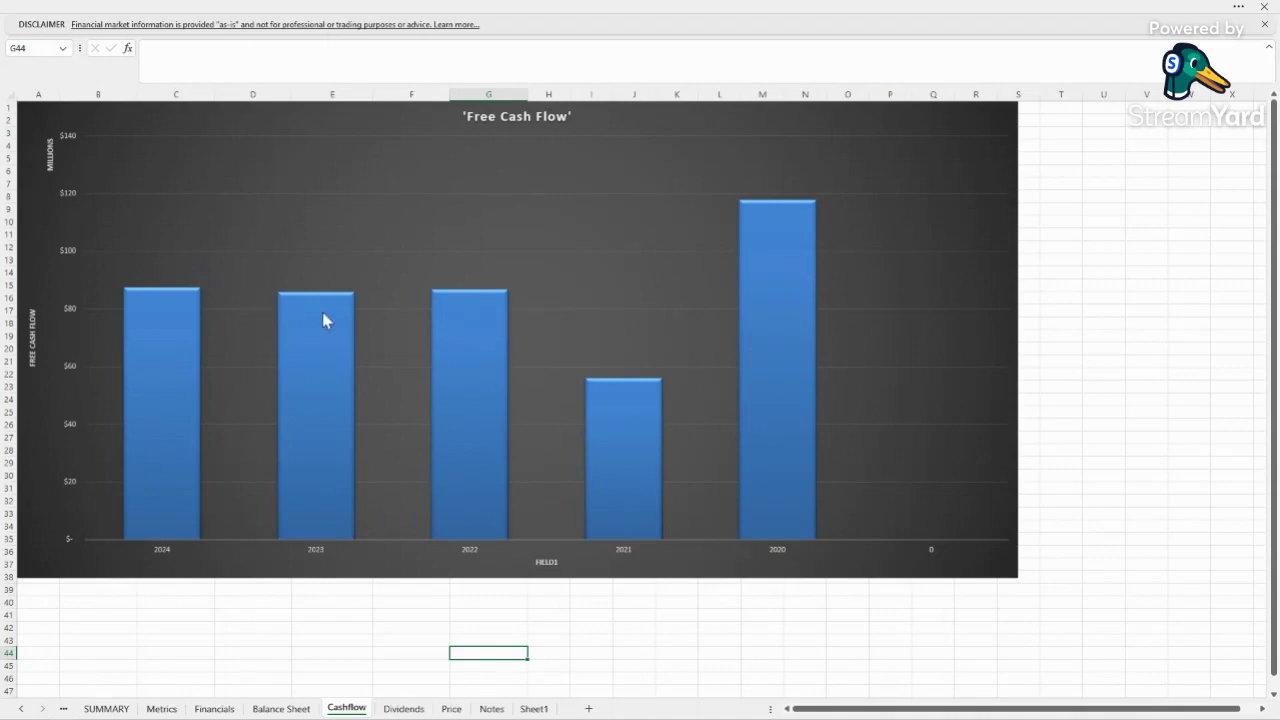
{"action": "mouse_move", "coordinate": [323, 314]}
{"action": "left_click", "coordinate": [596, 640]}
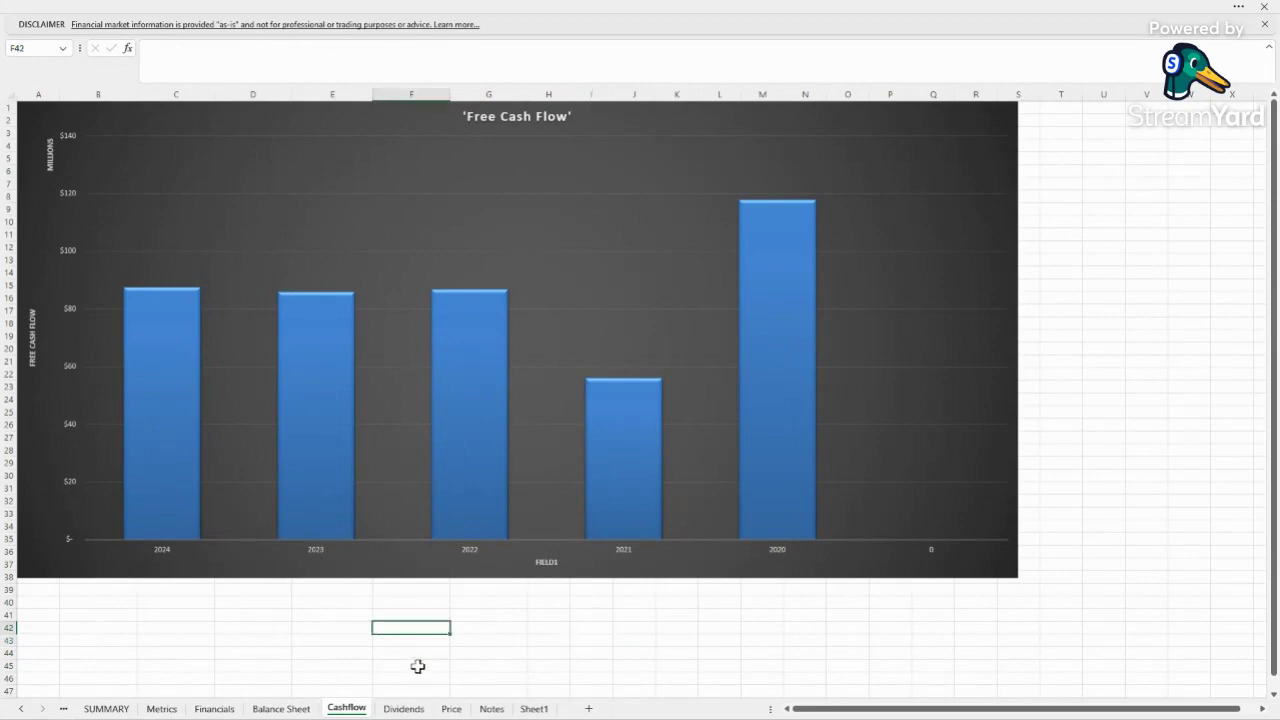
{"action": "left_click", "coordinate": [417, 709]}
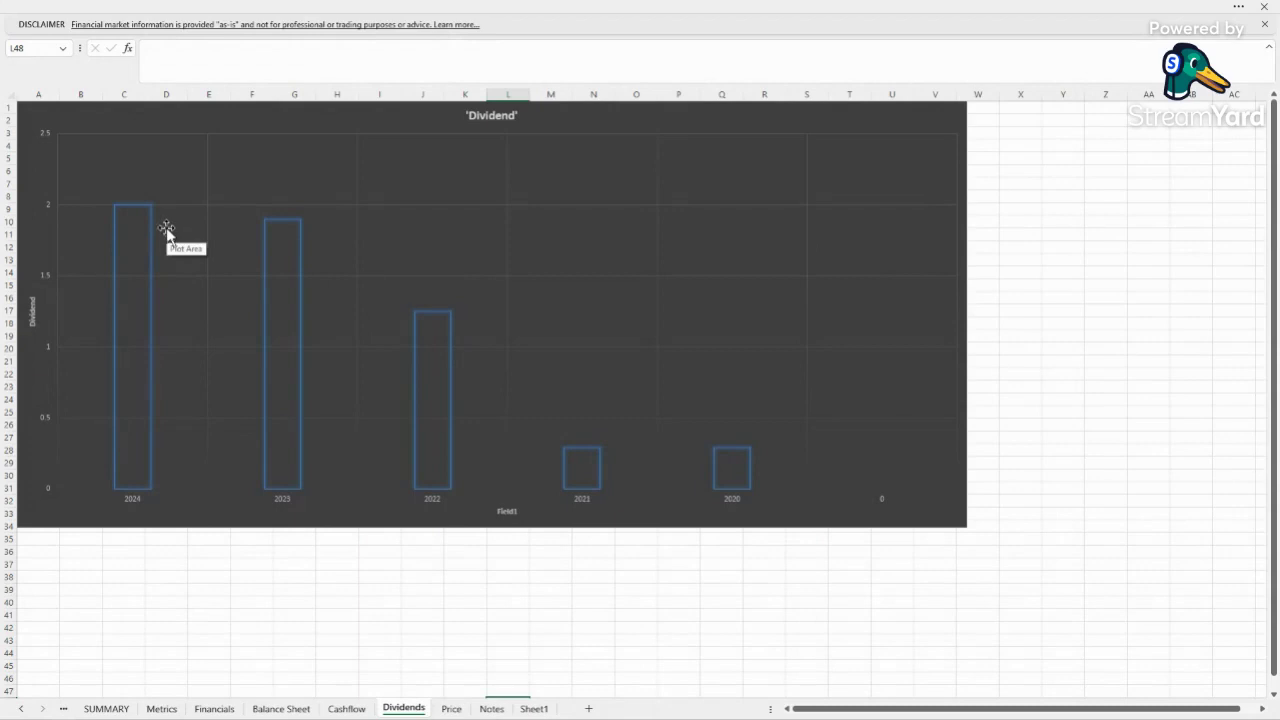
{"action": "left_click", "coordinate": [424, 688]}
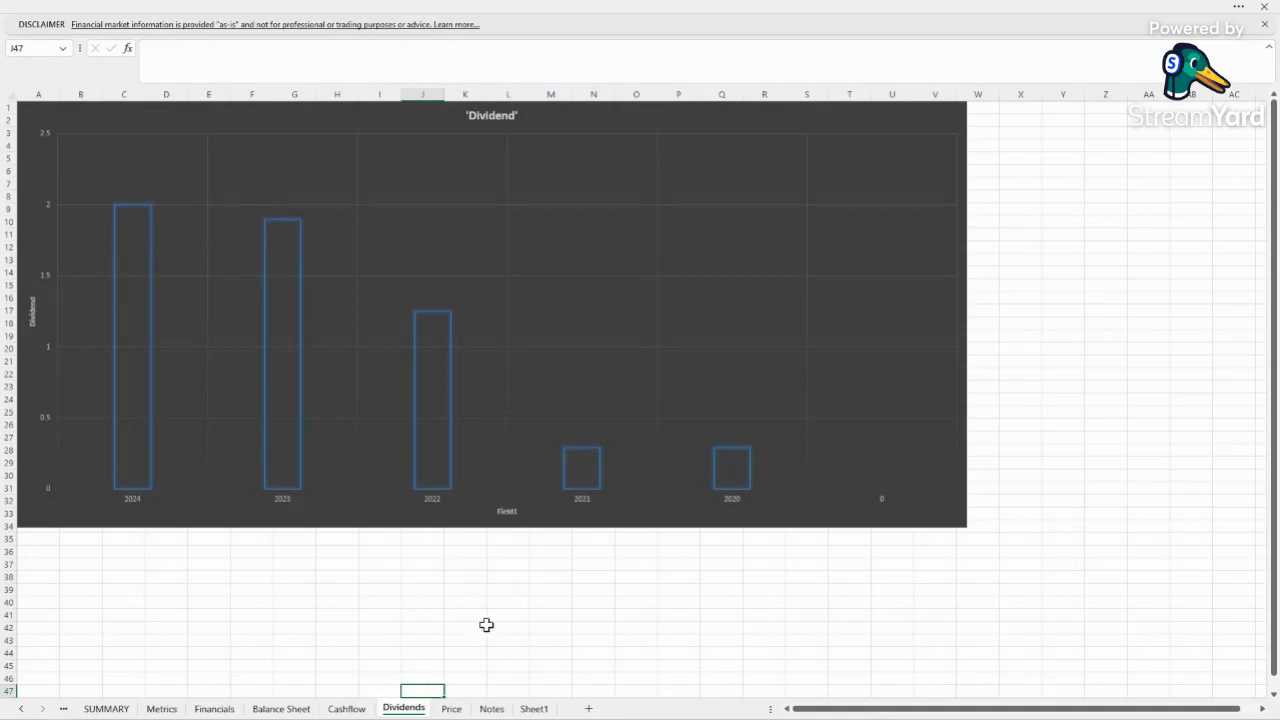
{"action": "left_click", "coordinate": [482, 625]}
Examine the Value chart on the Price sheet, comparing share price with fair value, and dismiss the data types refresh notice.
{"action": "left_click", "coordinate": [451, 708]}
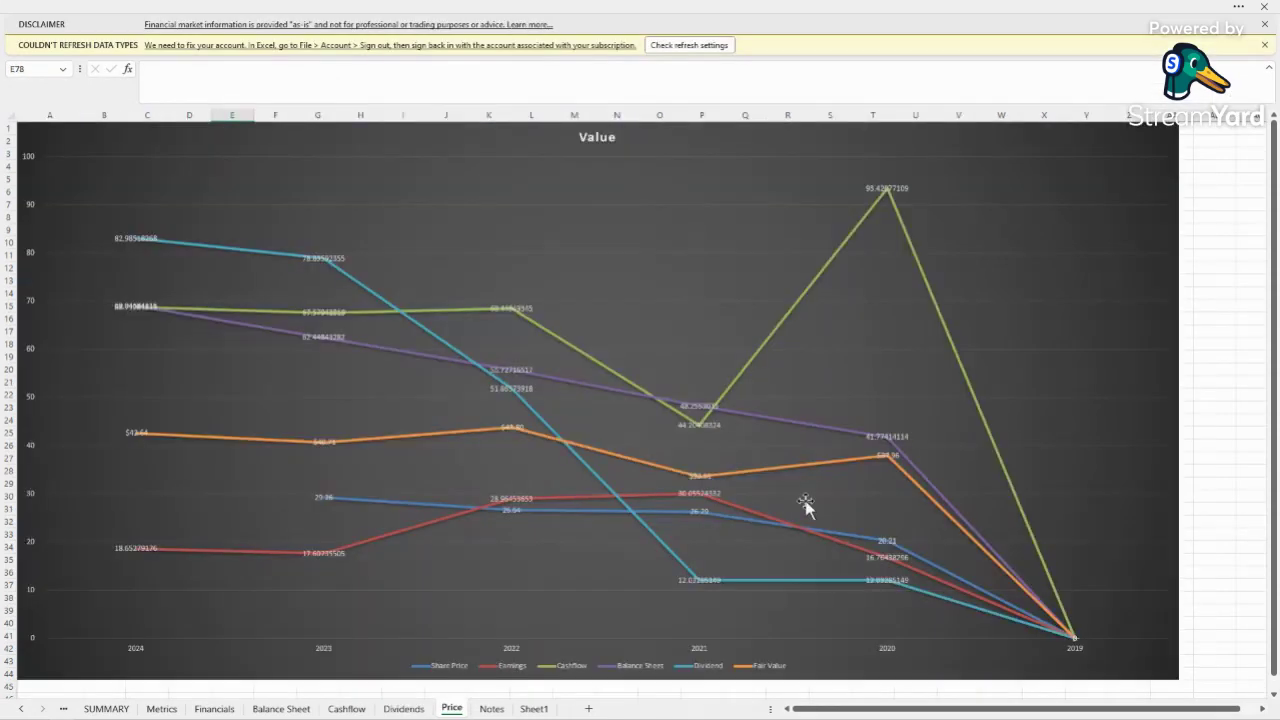
{"action": "scroll", "coordinate": [1008, 340], "scroll_direction": "down", "scroll_amount": 1}
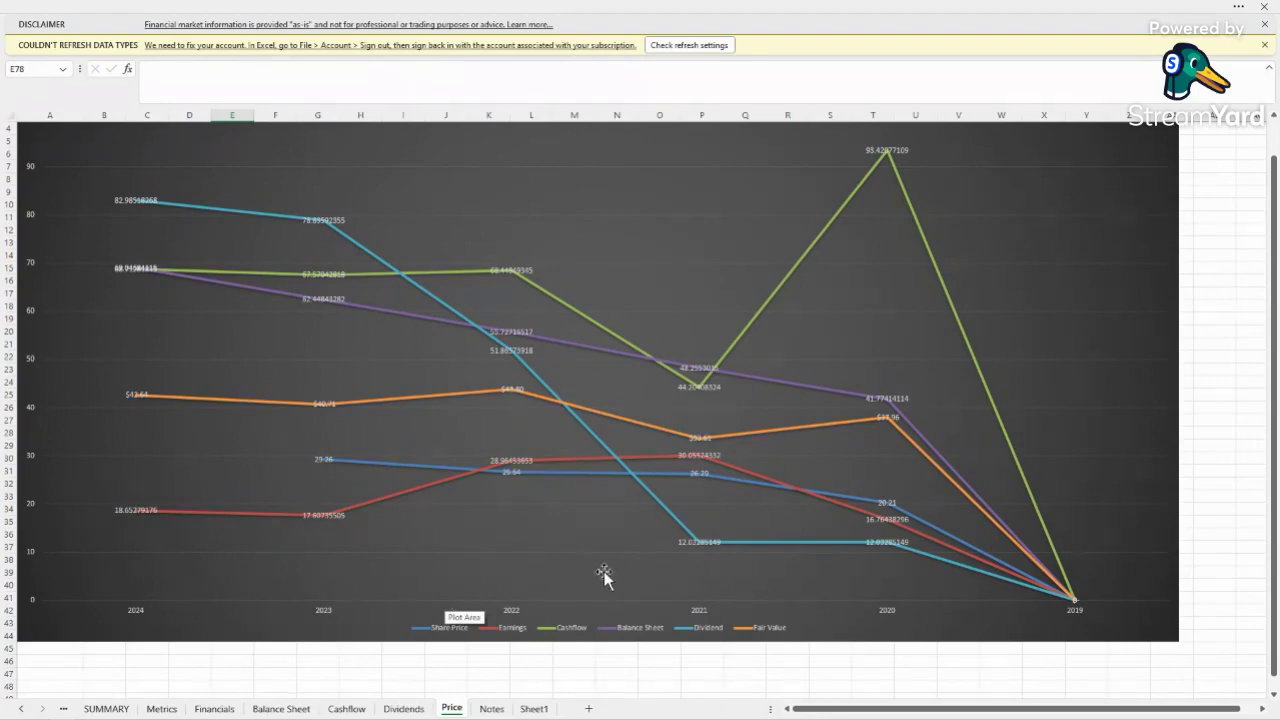
{"action": "scroll", "coordinate": [659, 473], "scroll_direction": "up", "scroll_amount": 1}
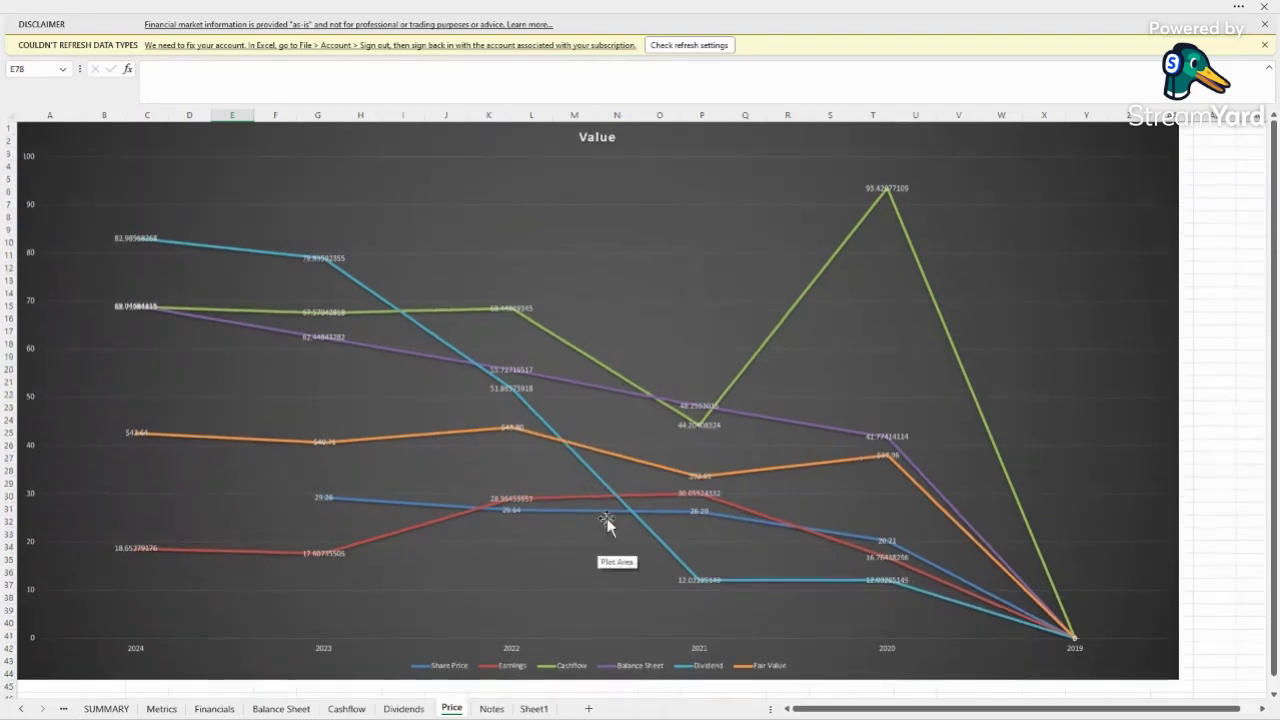
{"action": "left_click", "coordinate": [1264, 44]}
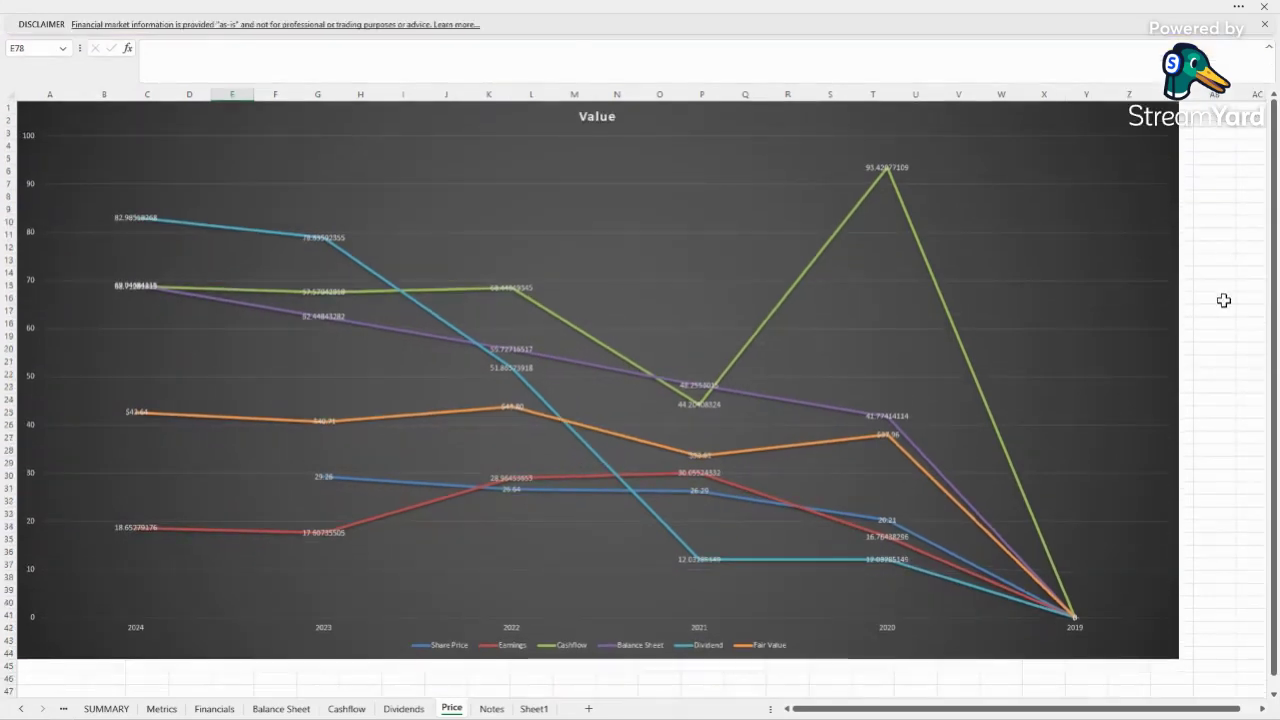
{"action": "left_click", "coordinate": [1206, 380]}
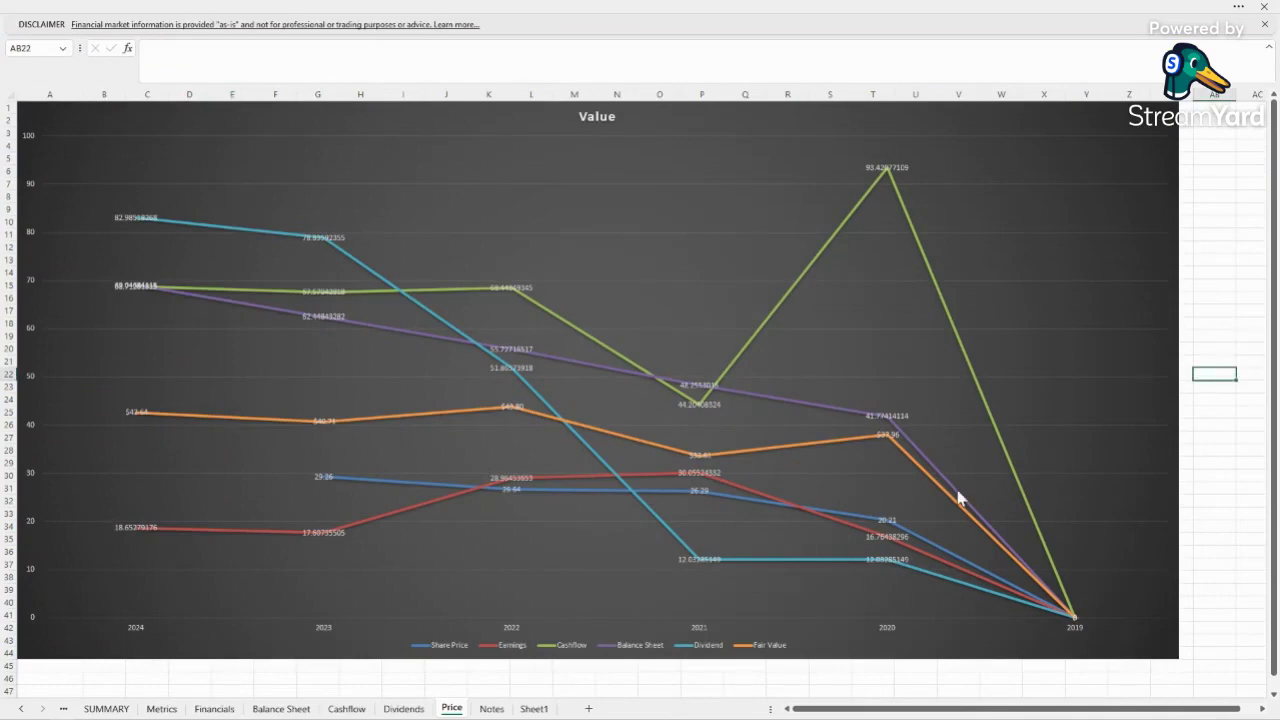
{"action": "left_click", "coordinate": [423, 676]}
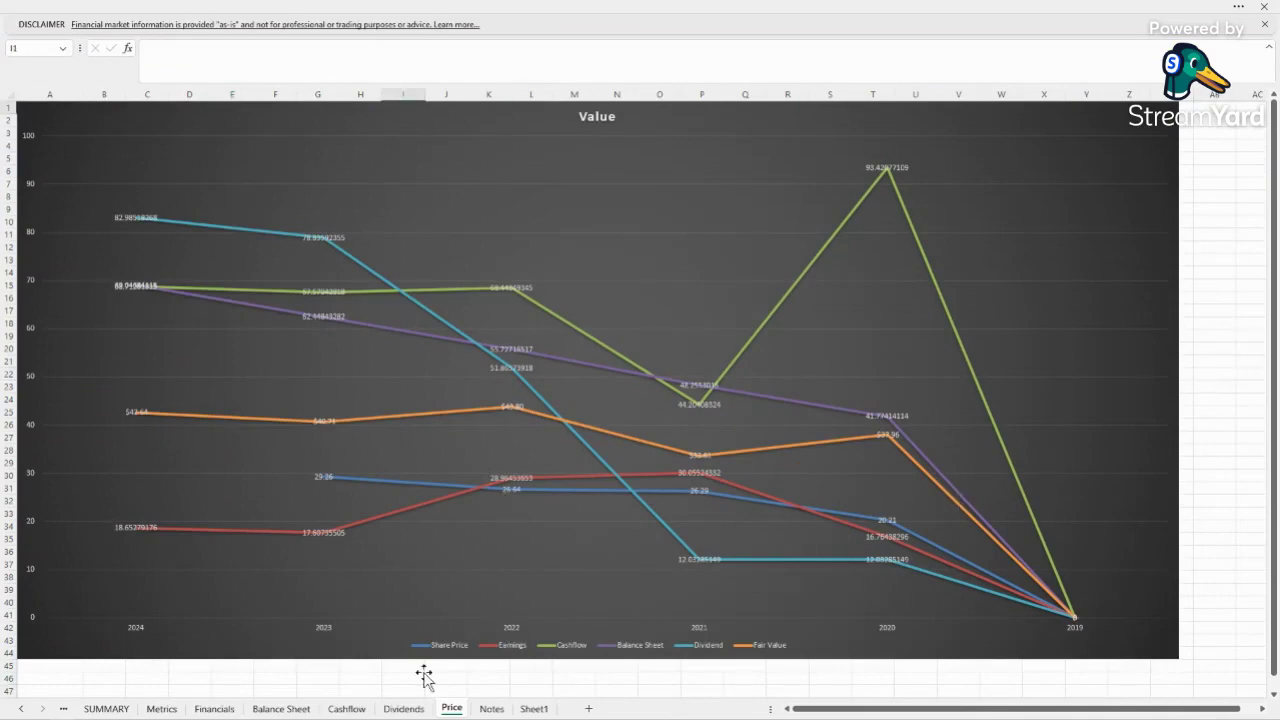
{"action": "left_click", "coordinate": [455, 688]}
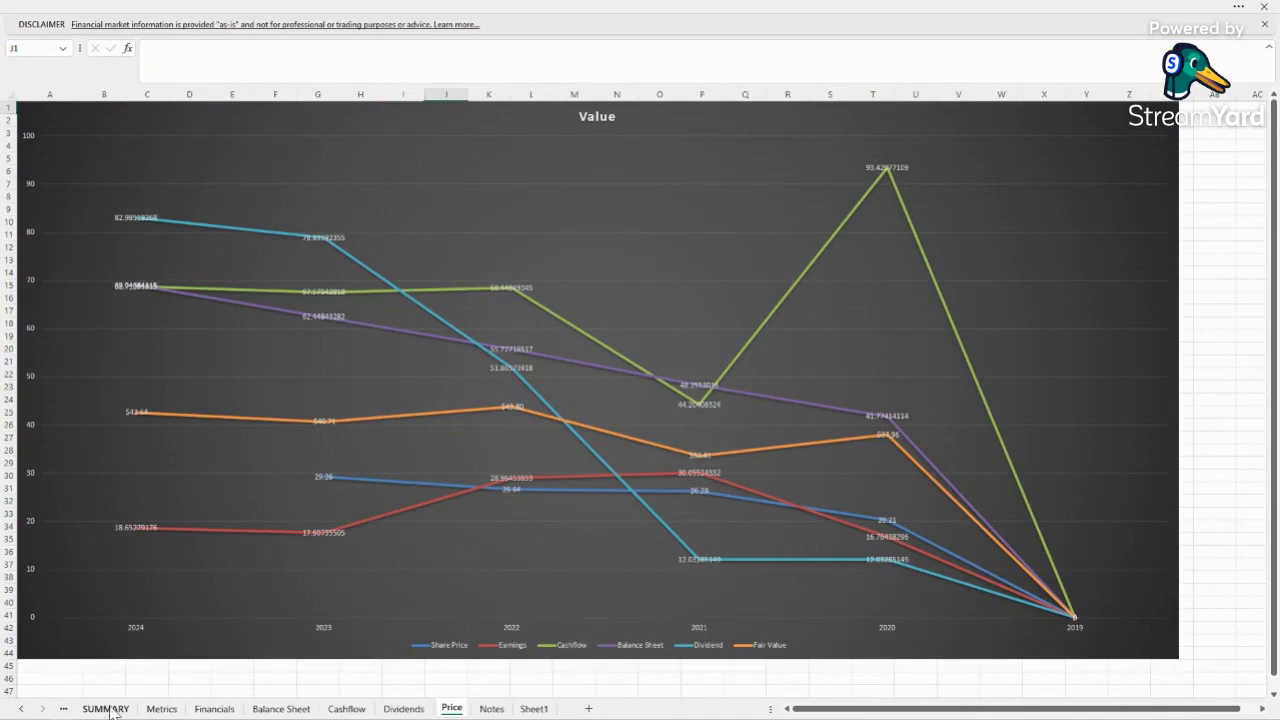
Glance at the Metrics sheet and return to the SUMMARY sheet to look over the growth table and analyst projections.
{"action": "left_click", "coordinate": [160, 709]}
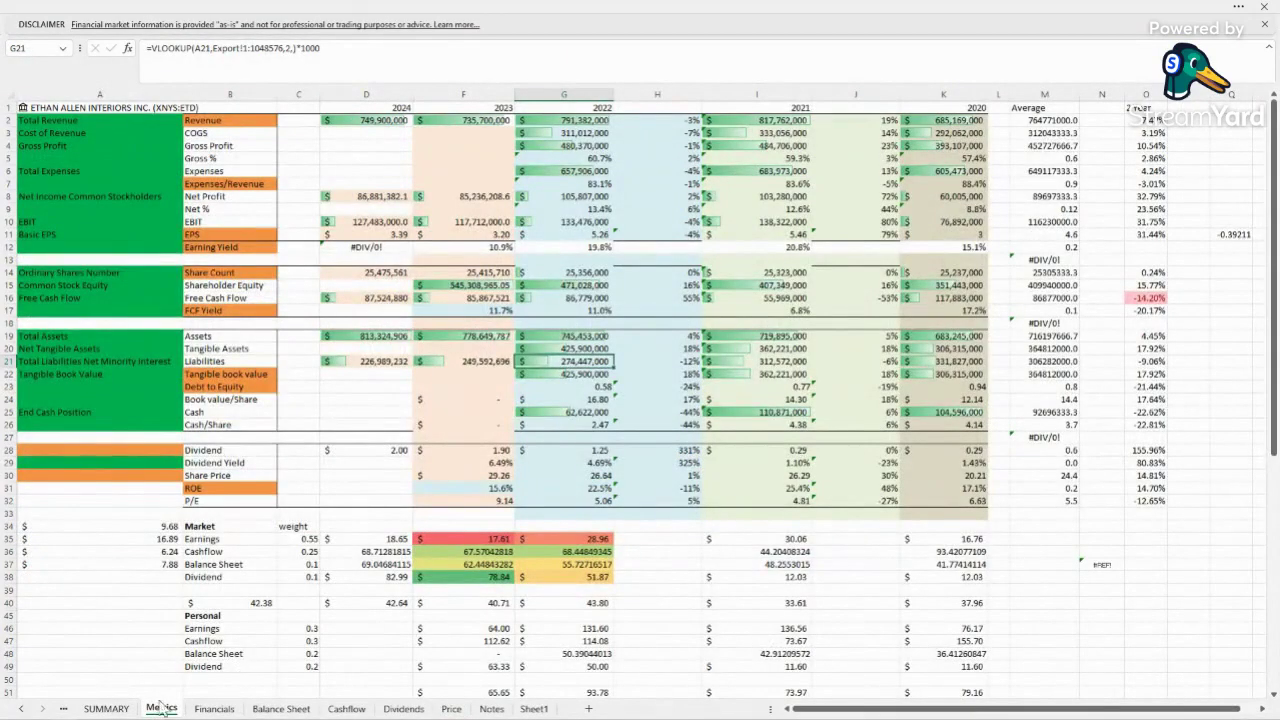
{"action": "left_click", "coordinate": [116, 709]}
{"action": "left_click", "coordinate": [783, 497]}
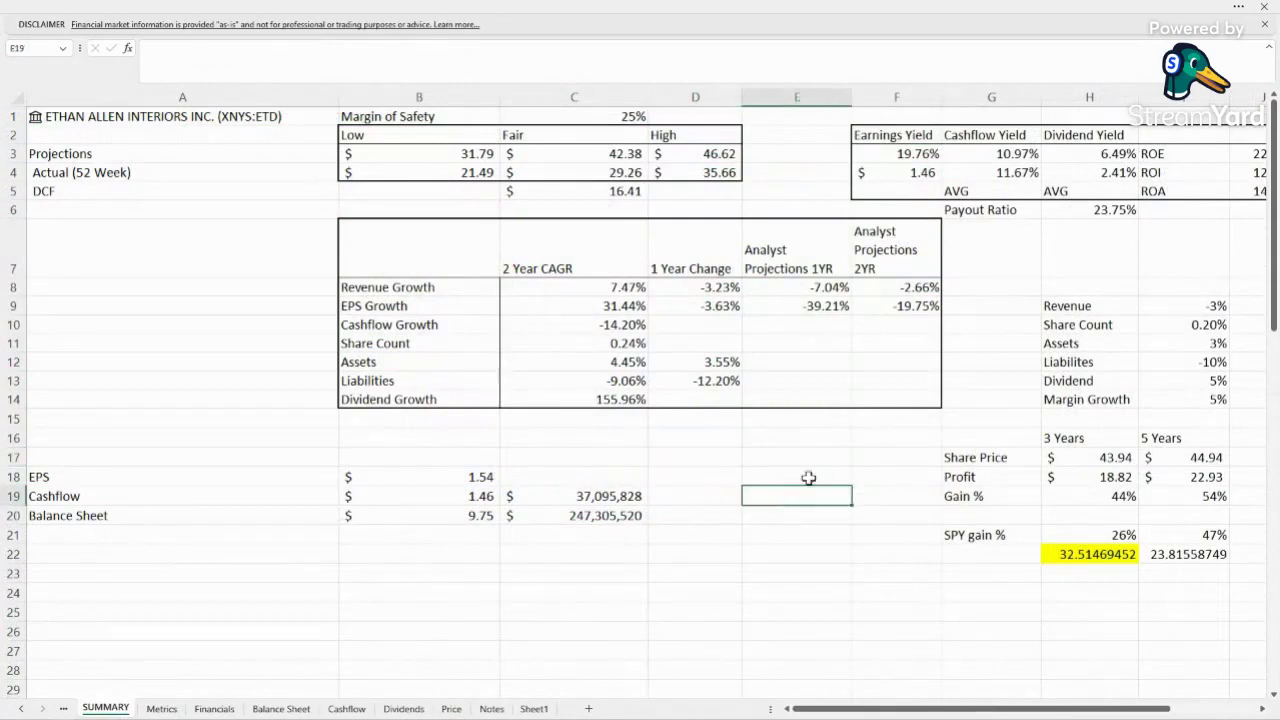
{"action": "key", "text": "Up"}
{"action": "key", "text": "Up"}
{"action": "key", "text": "Up"}
{"action": "key", "text": "Up"}
{"action": "key", "text": "Up"}
{"action": "key", "text": "Up"}
{"action": "key", "text": "Up"}
{"action": "key", "text": "Up"}
{"action": "key", "text": "Up"}
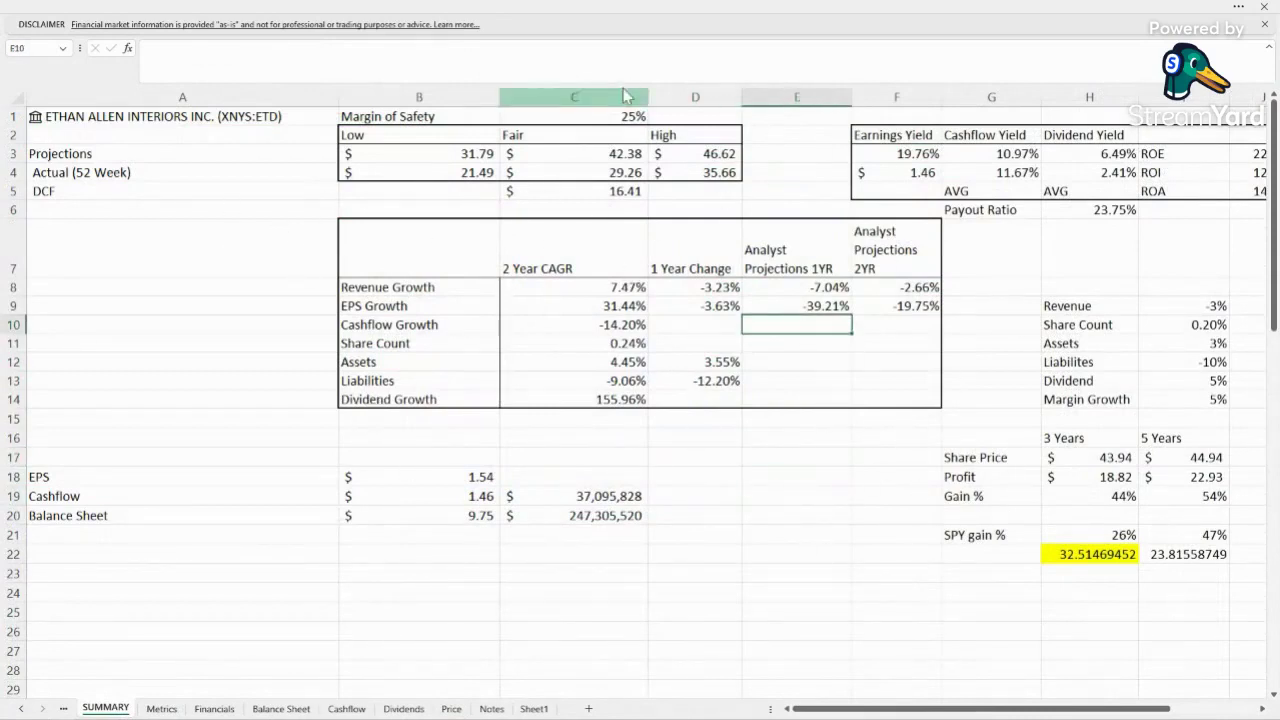
{"action": "left_click", "coordinate": [795, 478]}
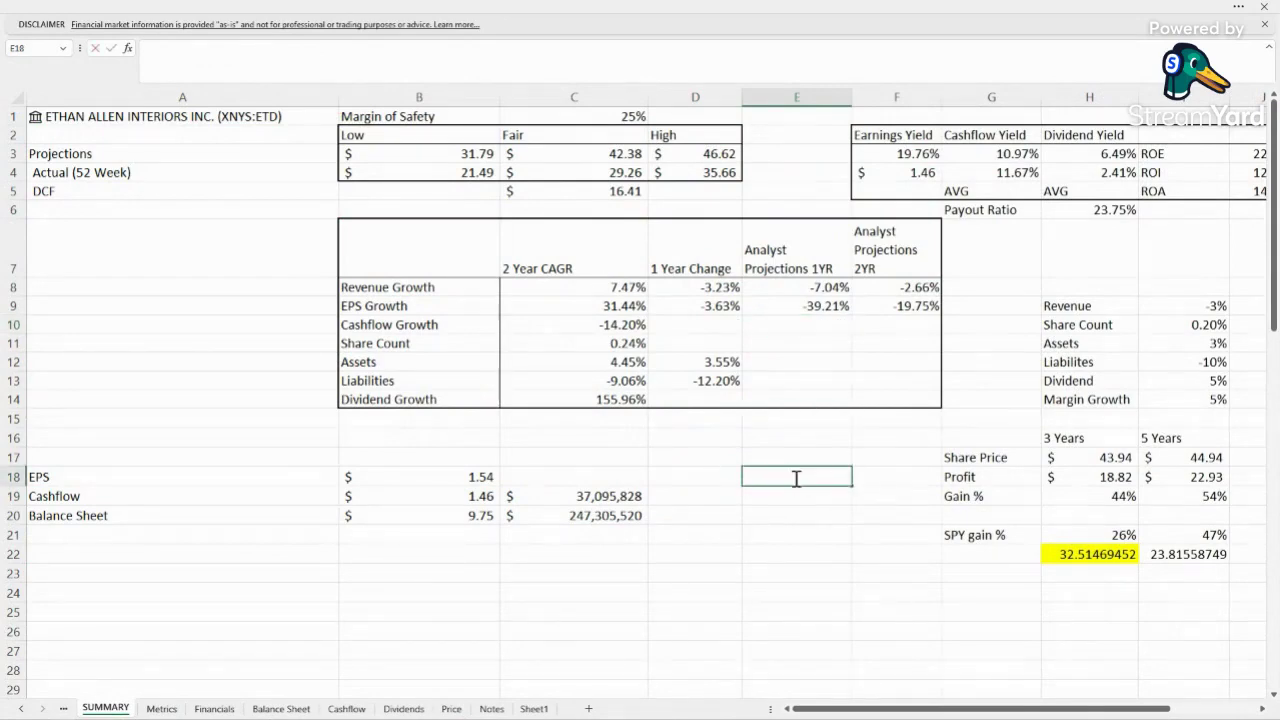